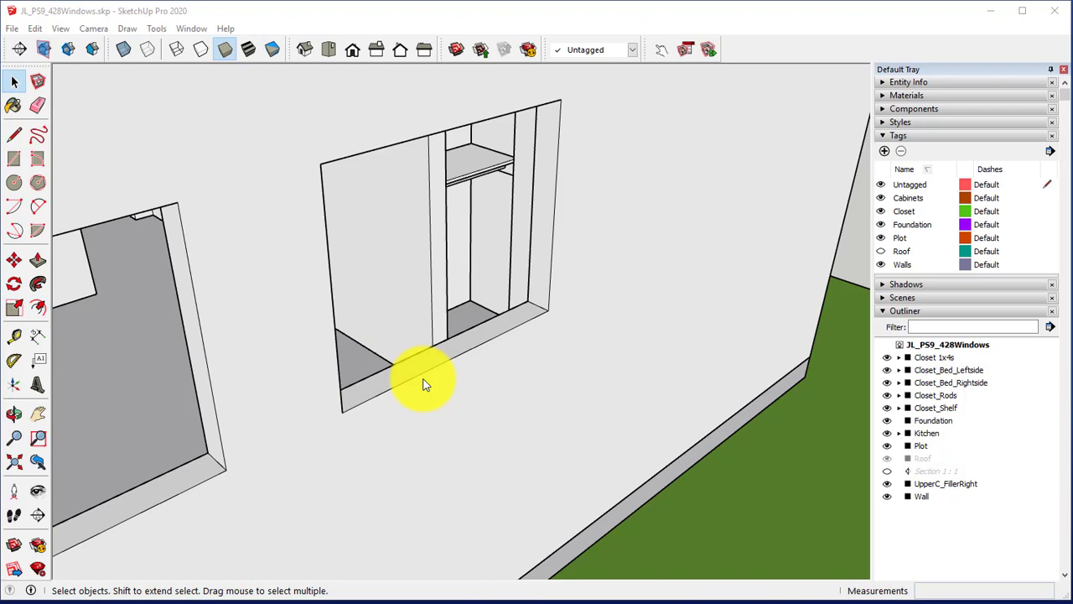
- Examine the window openings, exterior walls and room layout of the house from several angles
middle_click_drag(423, 384, 419, 276)
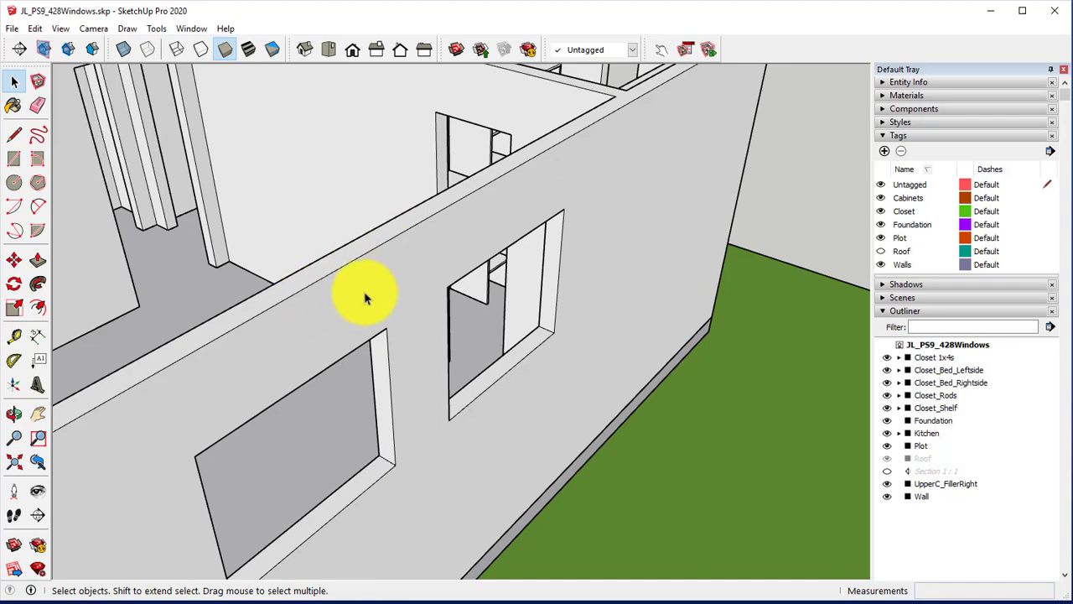
middle_click_drag(409, 317, 318, 290)
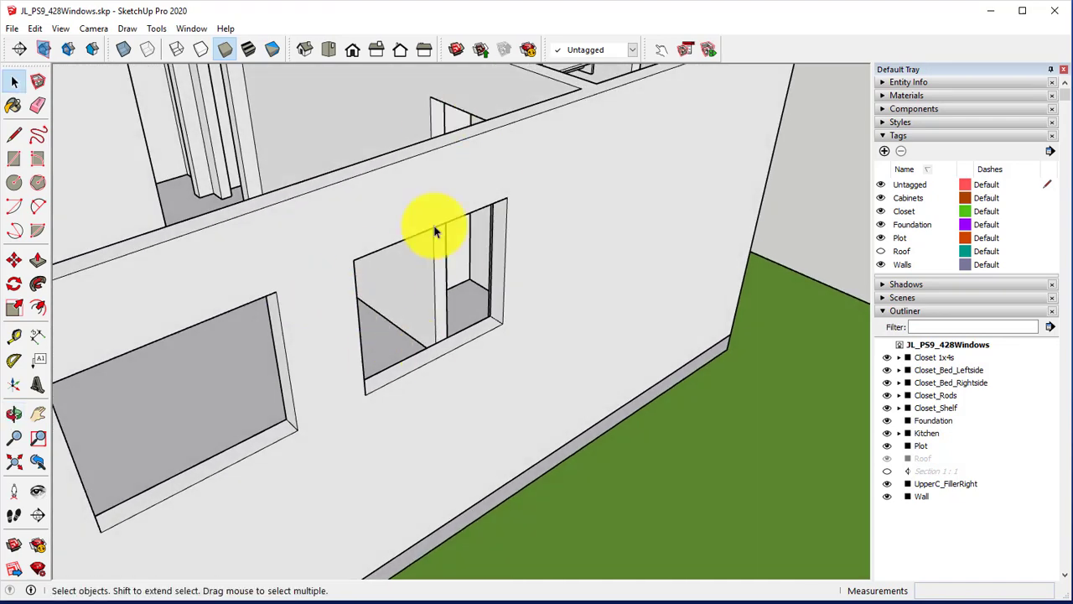
middle_click_drag(434, 230, 372, 263)
scroll(371, 269, "down", 3)
scroll(372, 263, "down", 4)
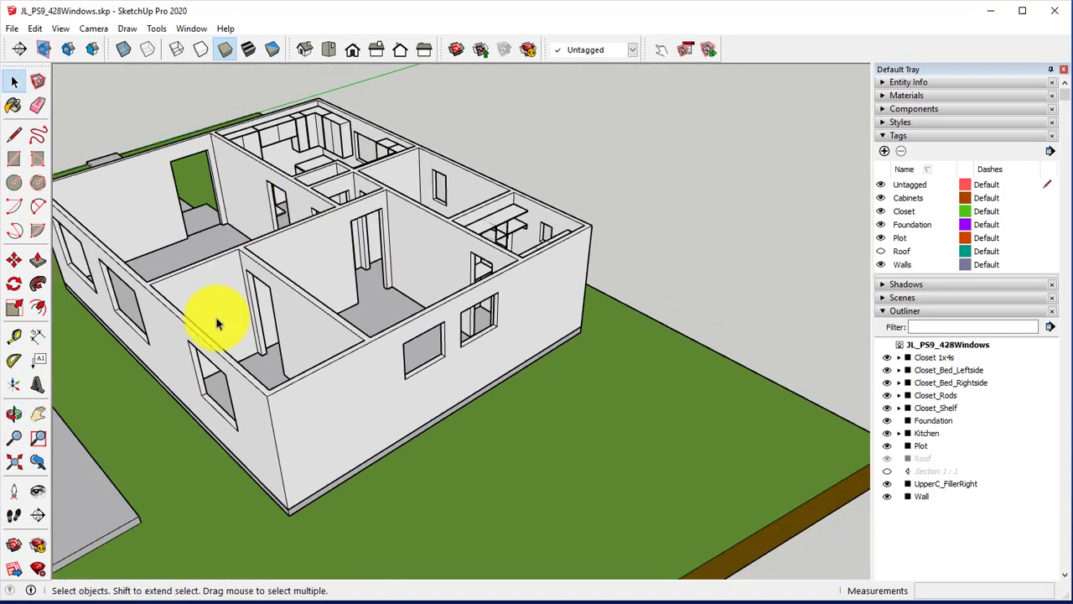
middle_click_drag(376, 308, 508, 347)
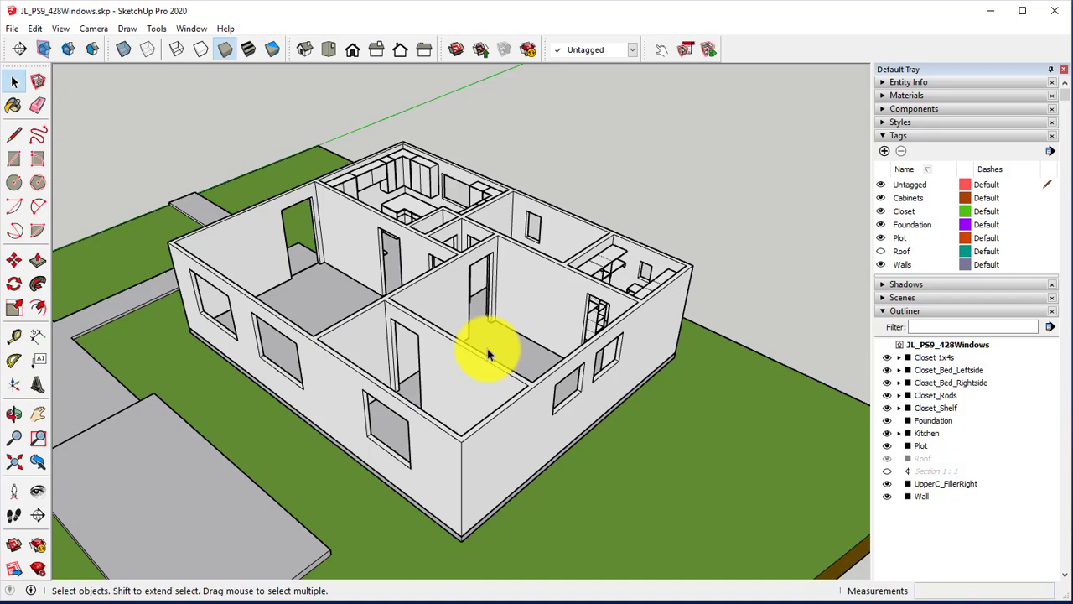
middle_click_drag(684, 445, 495, 259)
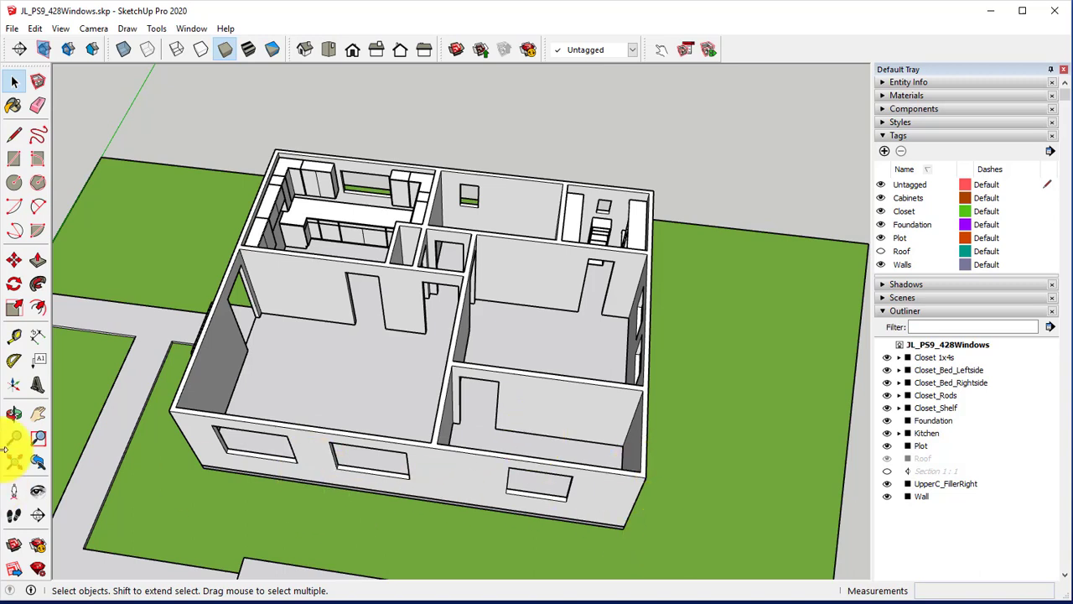
middle_click_drag(562, 419, 474, 461)
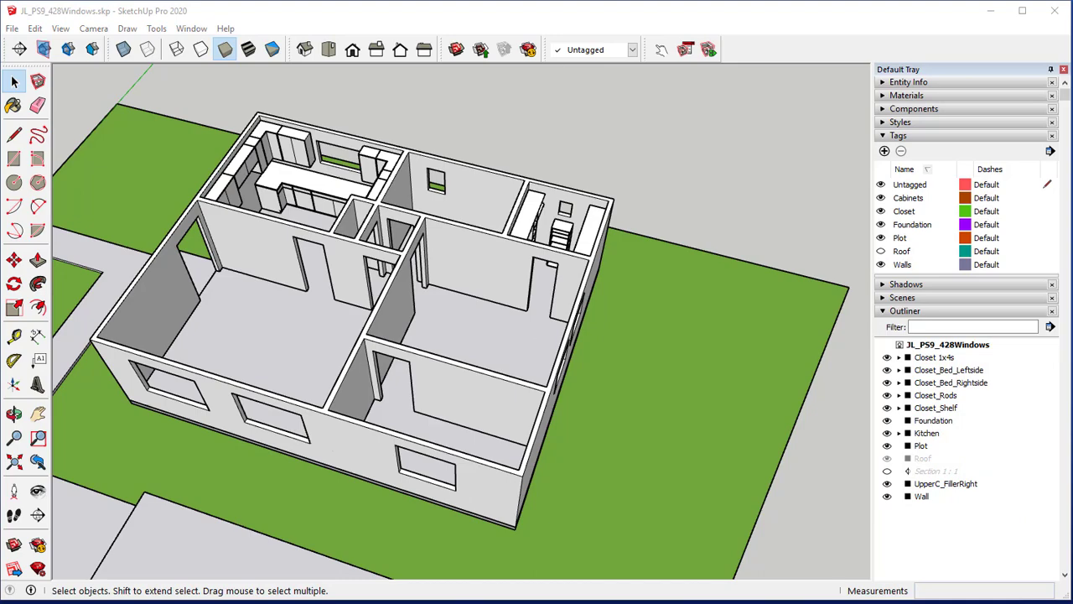
- Place a tape-measure guide 0.5" outward from the exterior edge of the window sill, parallel to the wall
mouse_move(650, 342)
middle_mouse_down()
mouse_move(572, 316)
mouse_move(555, 354)
mouse_move(592, 382)
mouse_move(572, 318)
mouse_move(472, 200)
mouse_move(546, 259)
mouse_move(486, 168)
middle_mouse_up()
scroll(564, 361, "up", 5)
scroll(572, 319, "up", 8)
scroll(472, 200, "down", 3)
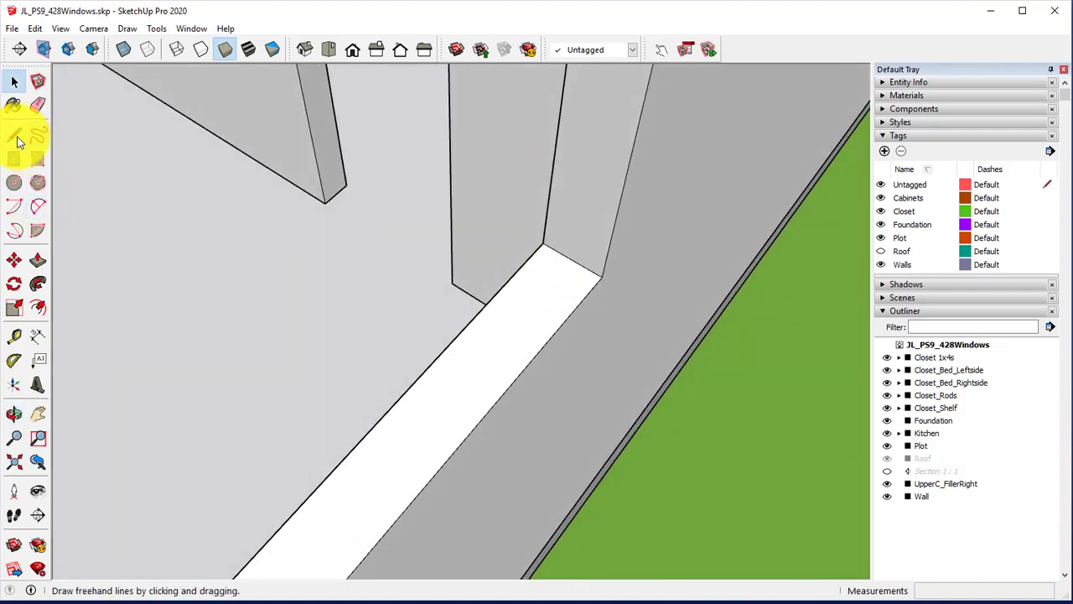
left_click(13, 335)
left_click(518, 376)
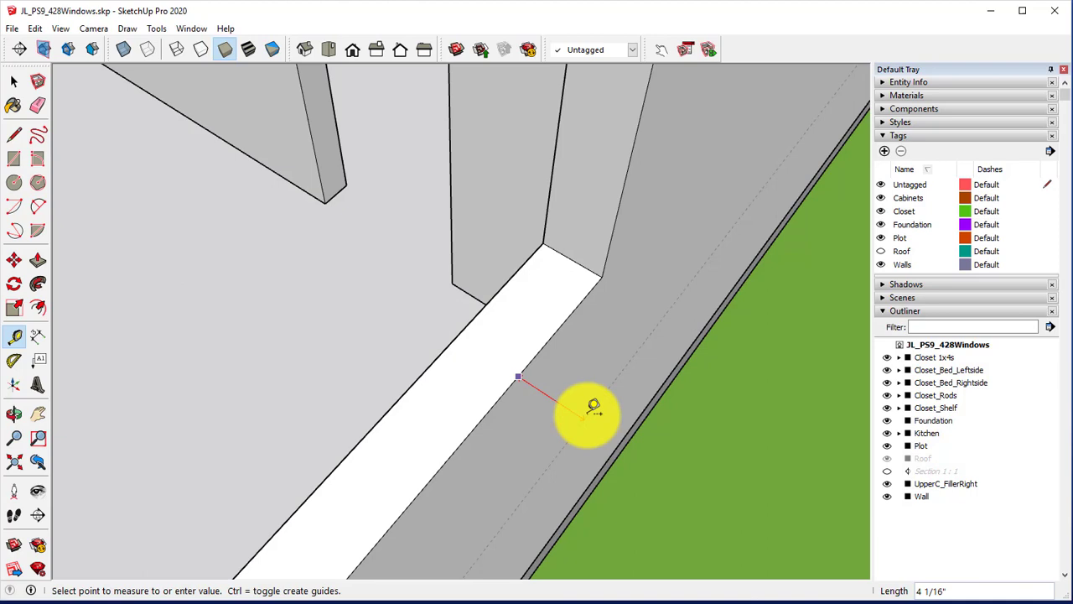
key("Return")
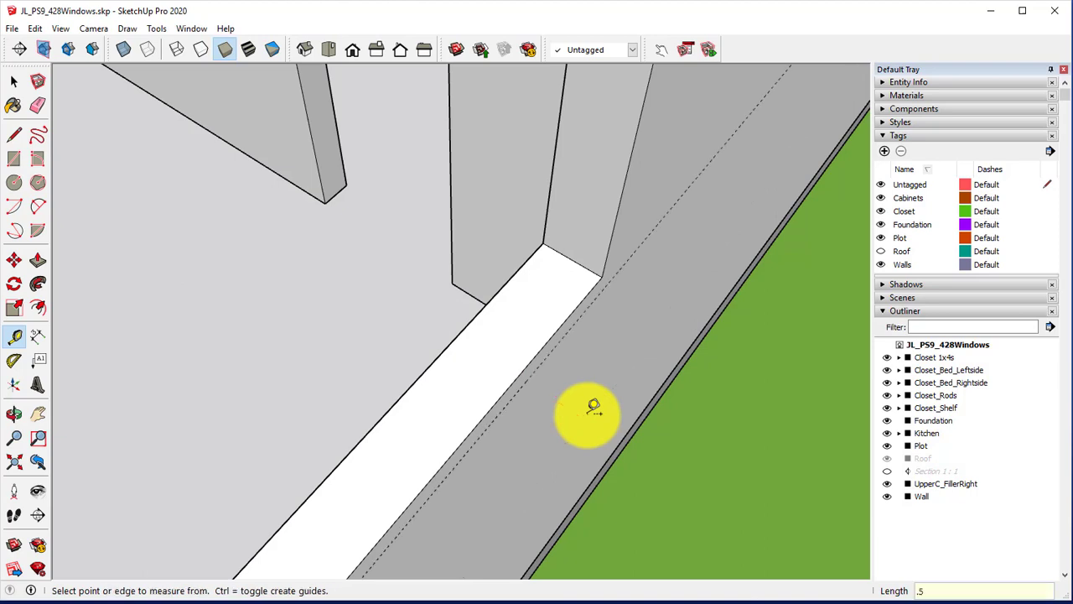
- Place a parallel guide 0.5" into the room from the interior edge of the same window sill
left_click(393, 405)
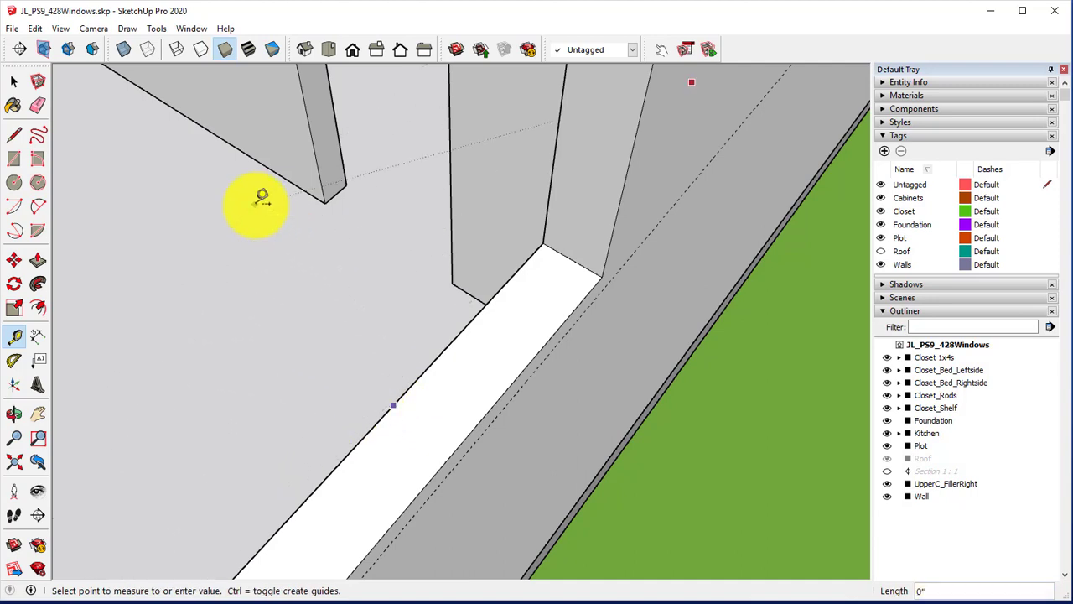
middle_click_drag(367, 391, 463, 431)
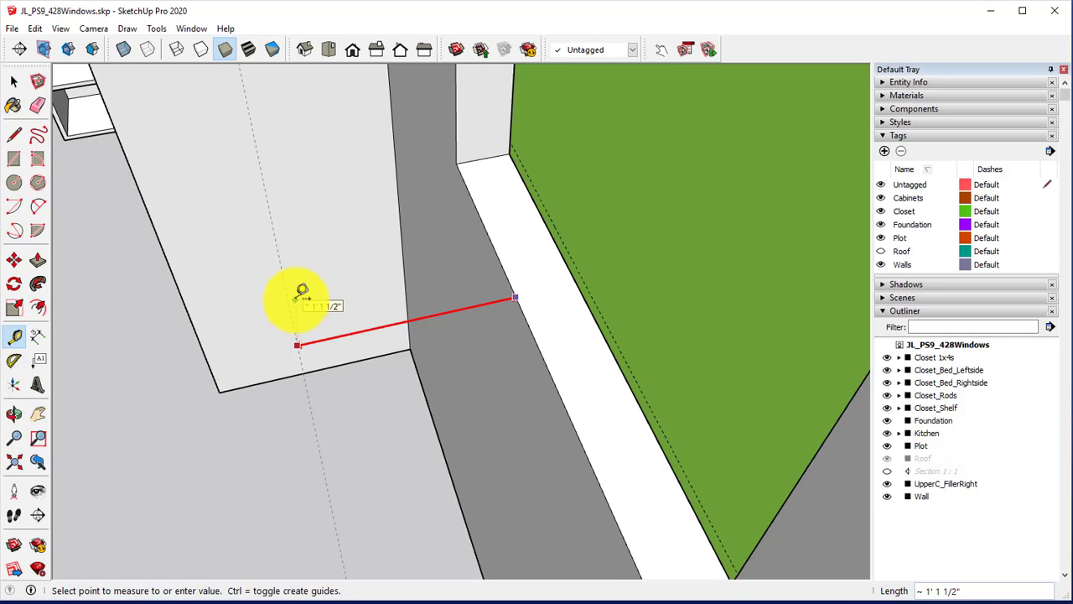
key("Return")
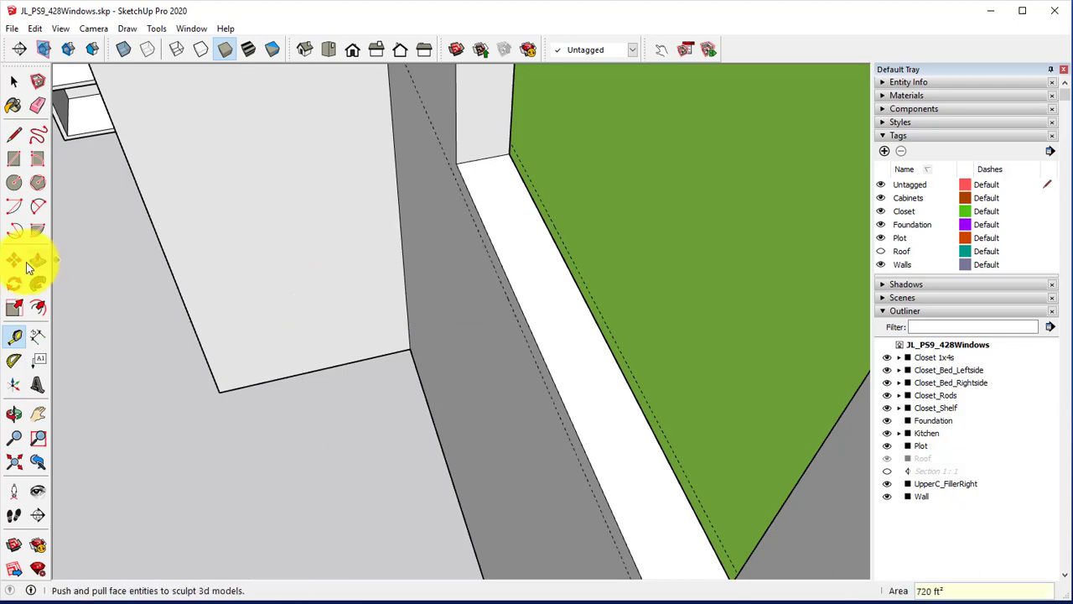
- Place a guide across the sill, 0.5" into the opening from the bottom edge of the side jamb
middle_click_drag(503, 280, 434, 276)
left_click(473, 227)
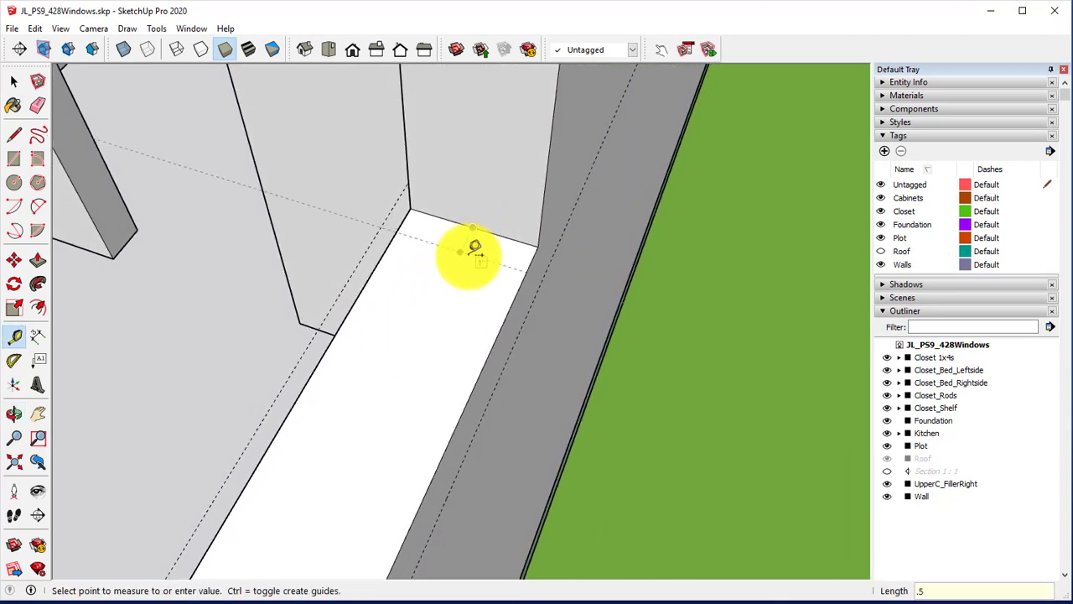
type(".5")
key("Return")
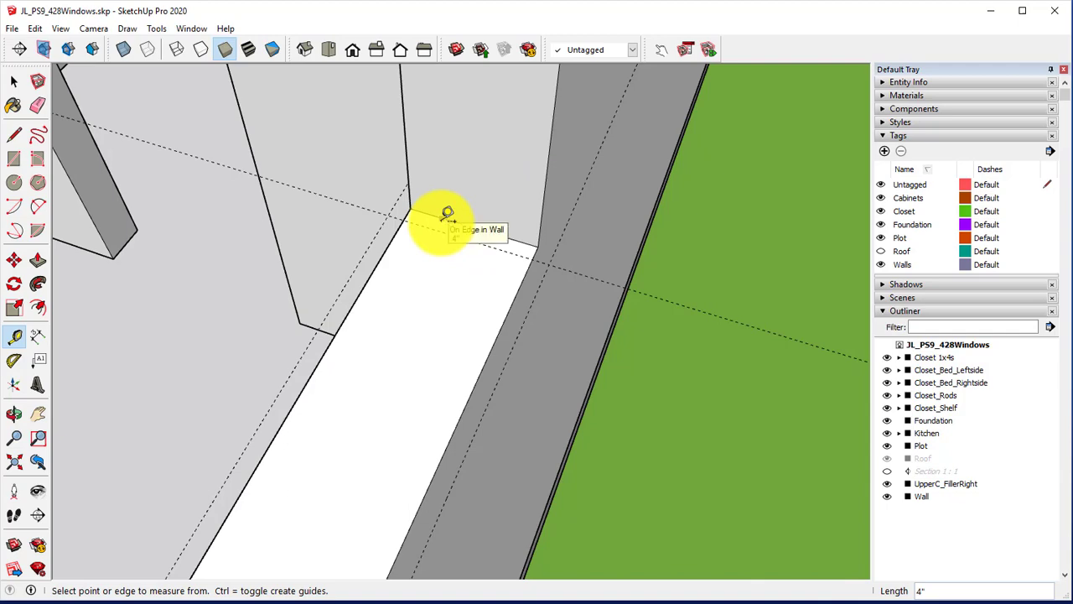
- Place another guide 3.5" from the guide crossing the sill, past the side jamb and parallel to it
mouse_move(447, 214)
middle_mouse_down()
mouse_move(508, 265)
mouse_move(432, 289)
middle_mouse_up()
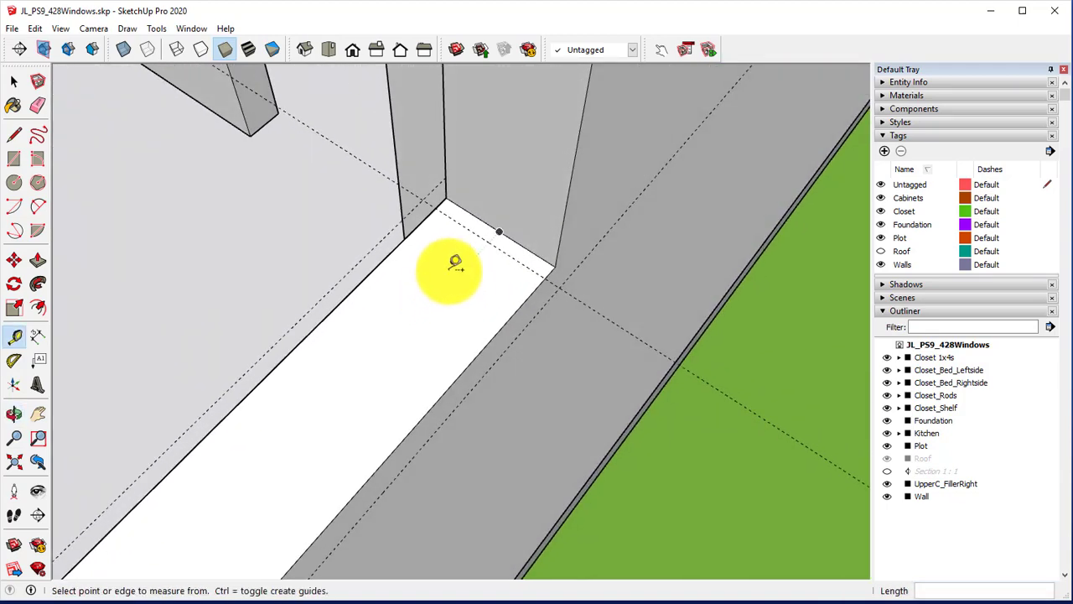
left_click(502, 251)
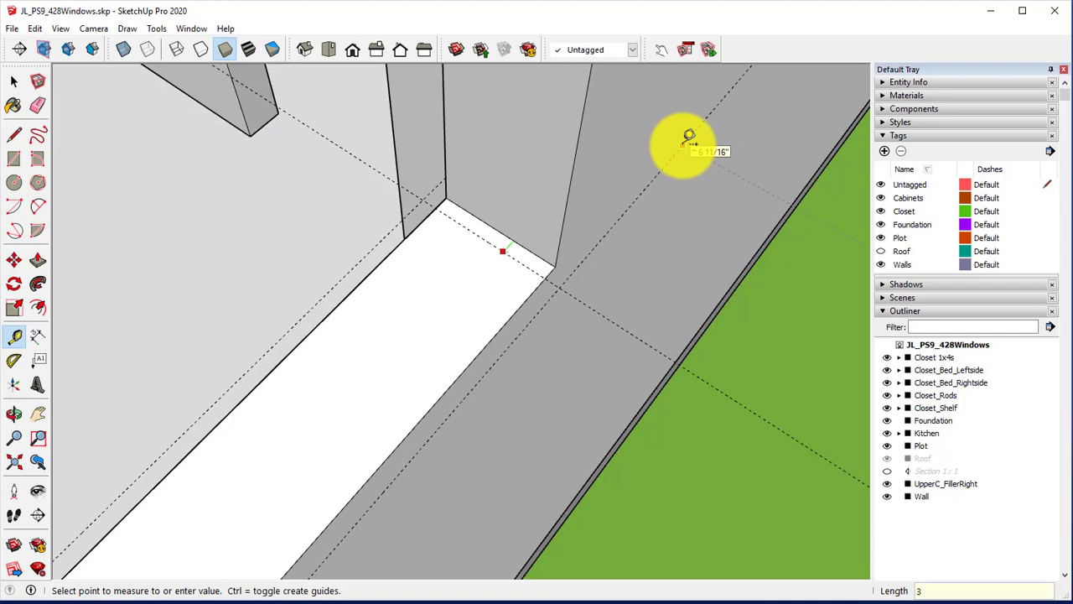
key("Return")
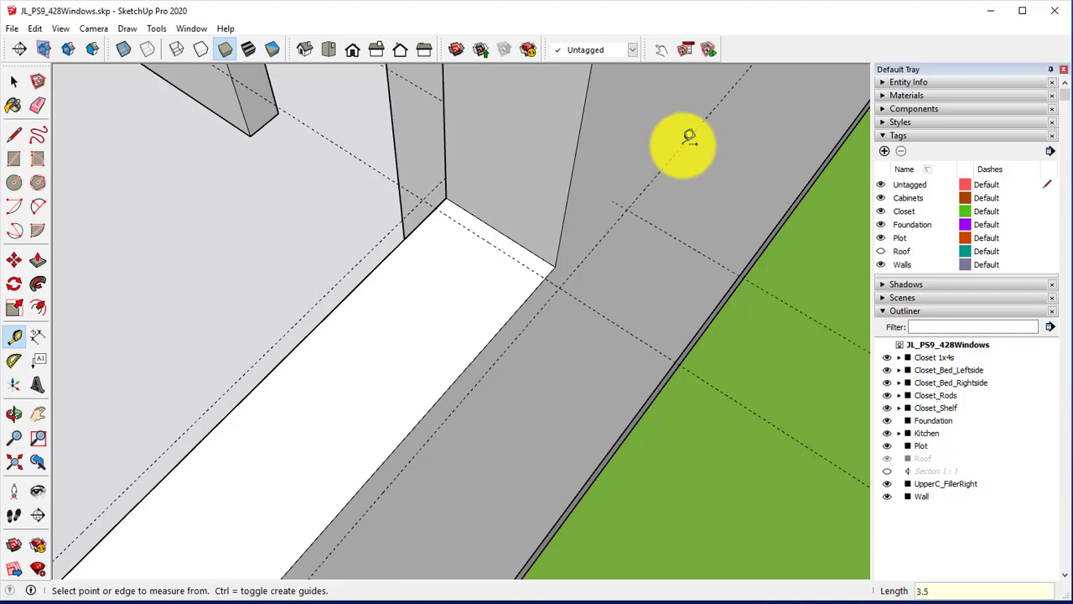
- Draw a 1/2" by 3 1/2" rectangle against the exterior wall face, between the guides at the sill corner
middle_click_drag(582, 355, 500, 209)
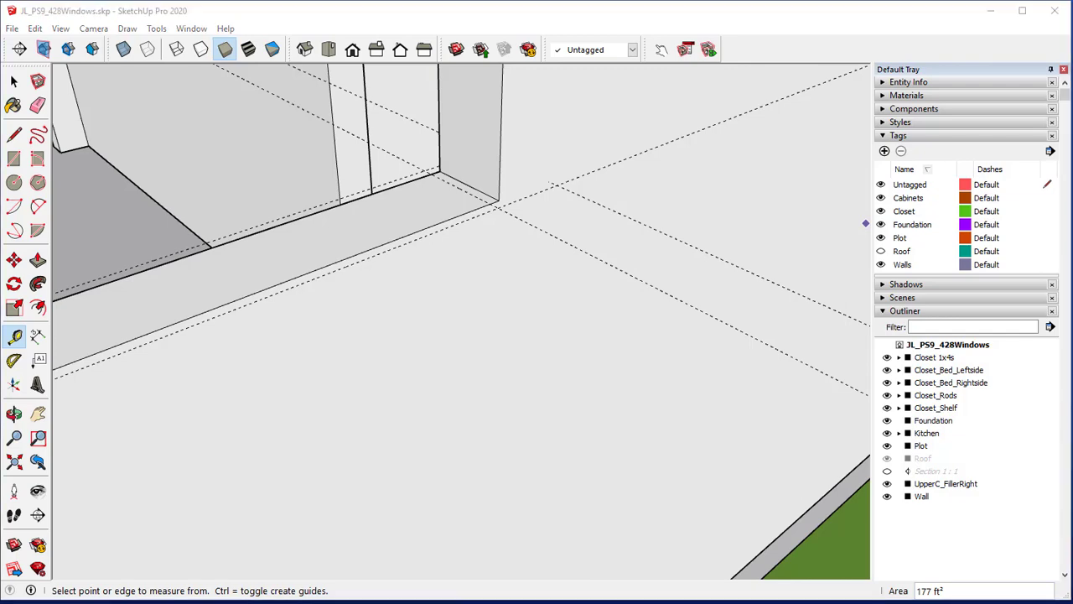
middle_click_drag(579, 253, 580, 358)
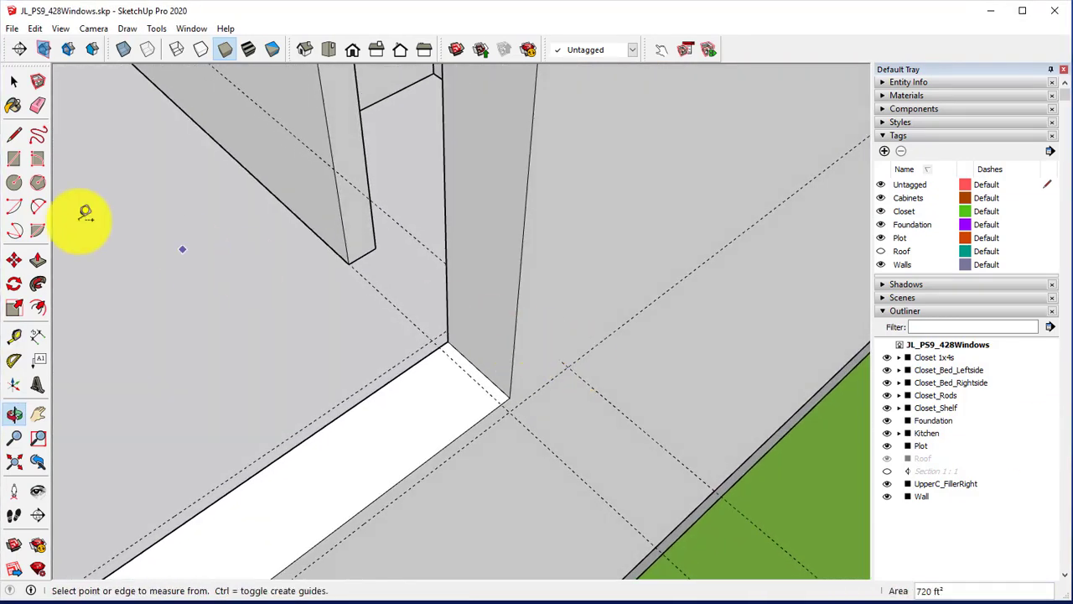
left_click(14, 158)
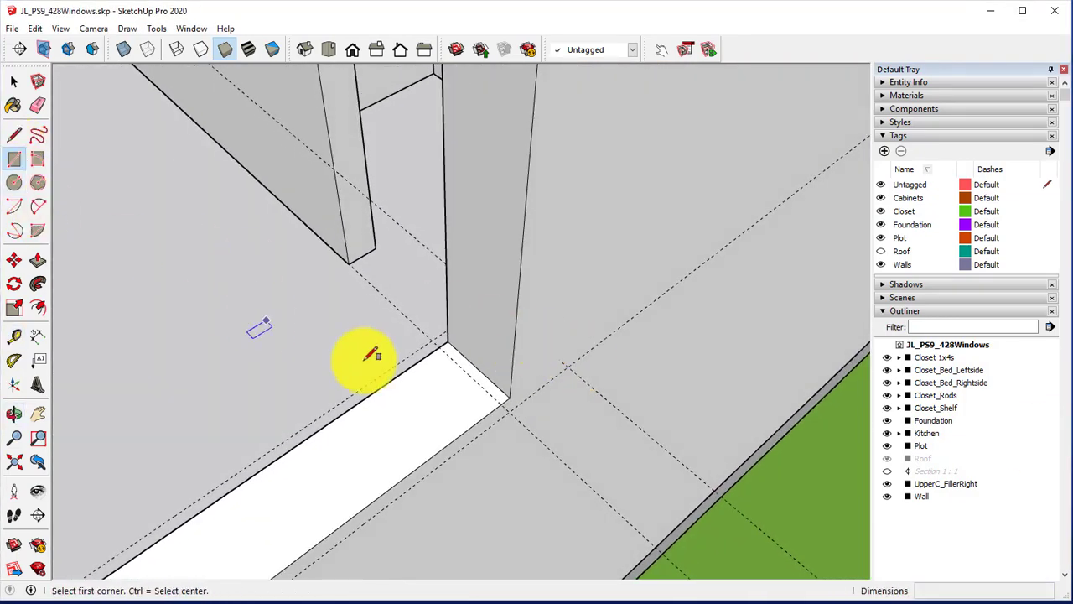
left_click(566, 367)
scroll(516, 403, "up", 2)
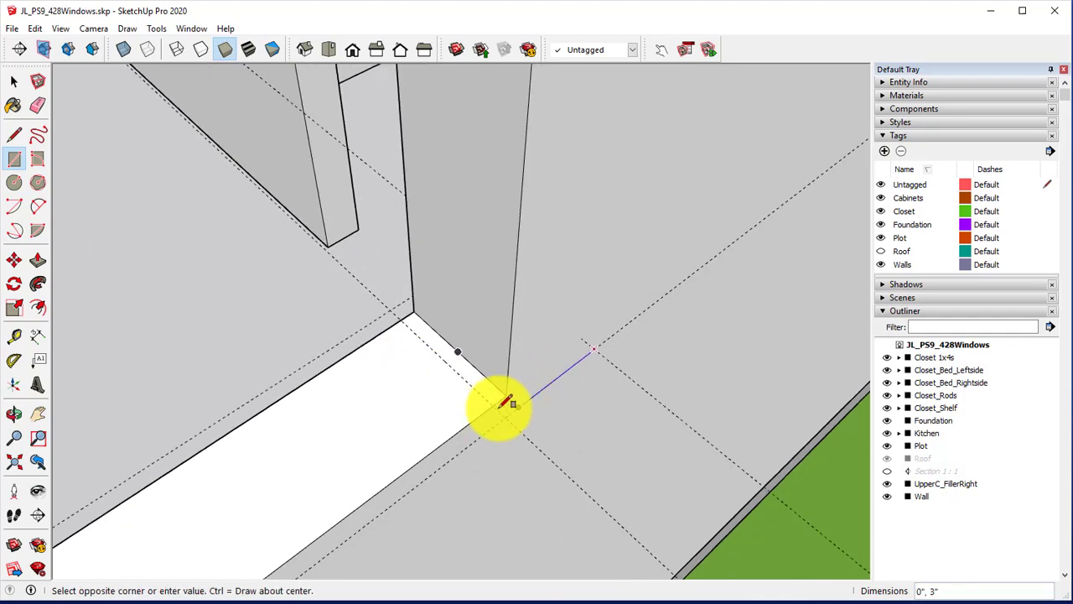
left_click(500, 408)
- Draw a thin rectangle through the wall thickness along the side jamb, from the interior guide to the exterior rectangle
middle_click_drag(495, 410, 462, 353)
left_click(380, 323)
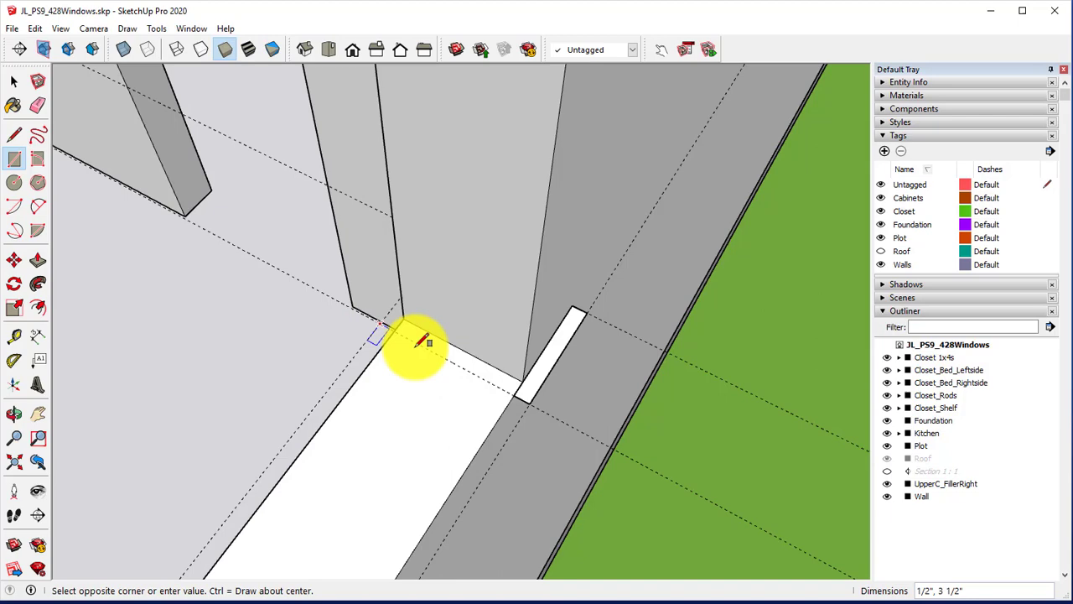
left_click(531, 380)
middle_click_drag(402, 402, 438, 364)
left_click(362, 312)
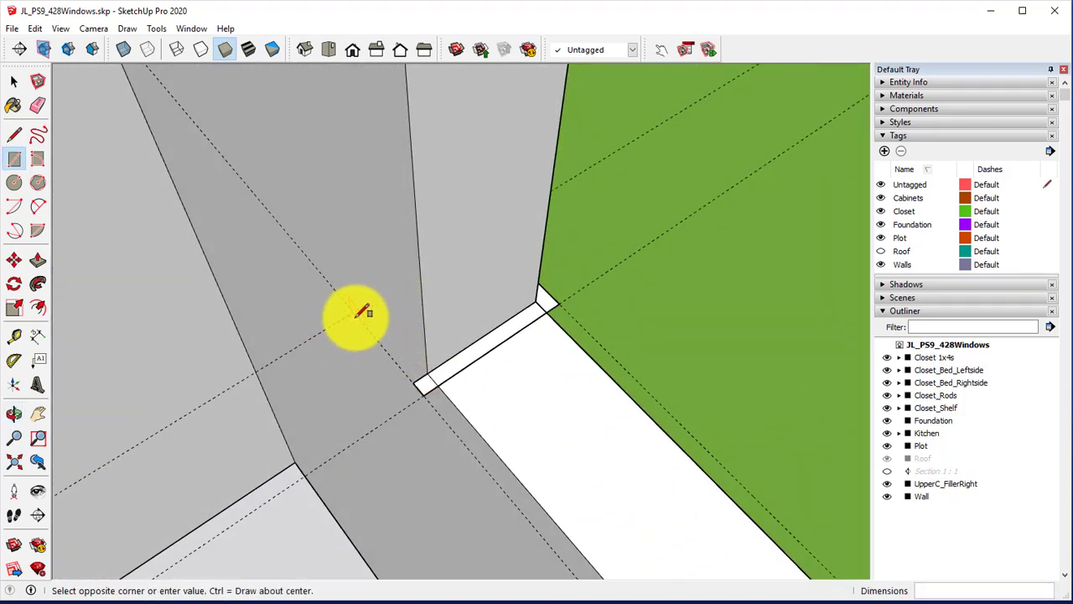
key("Escape")
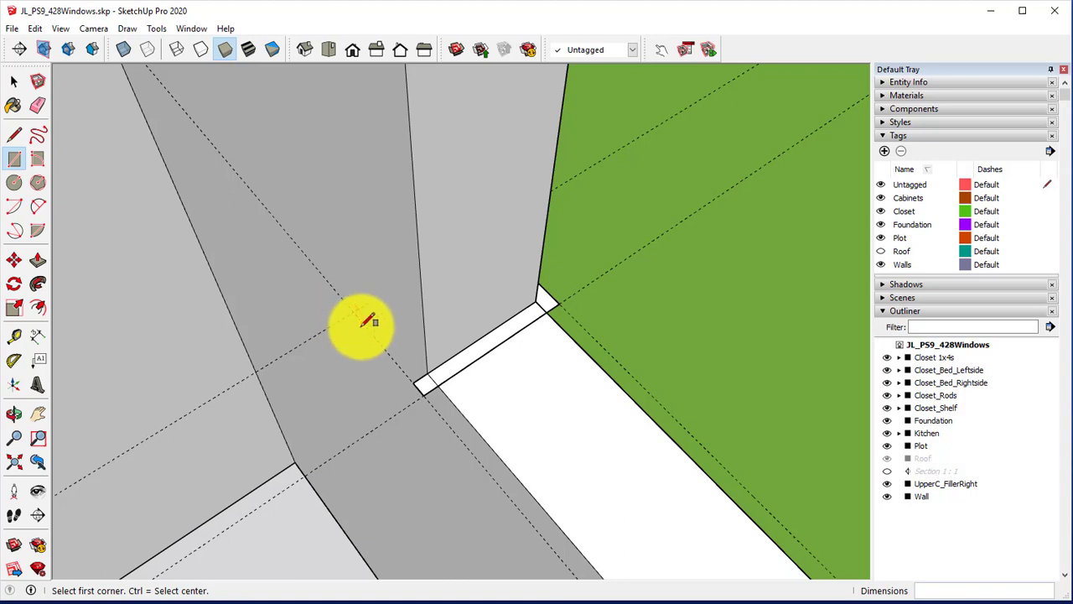
left_click(363, 323)
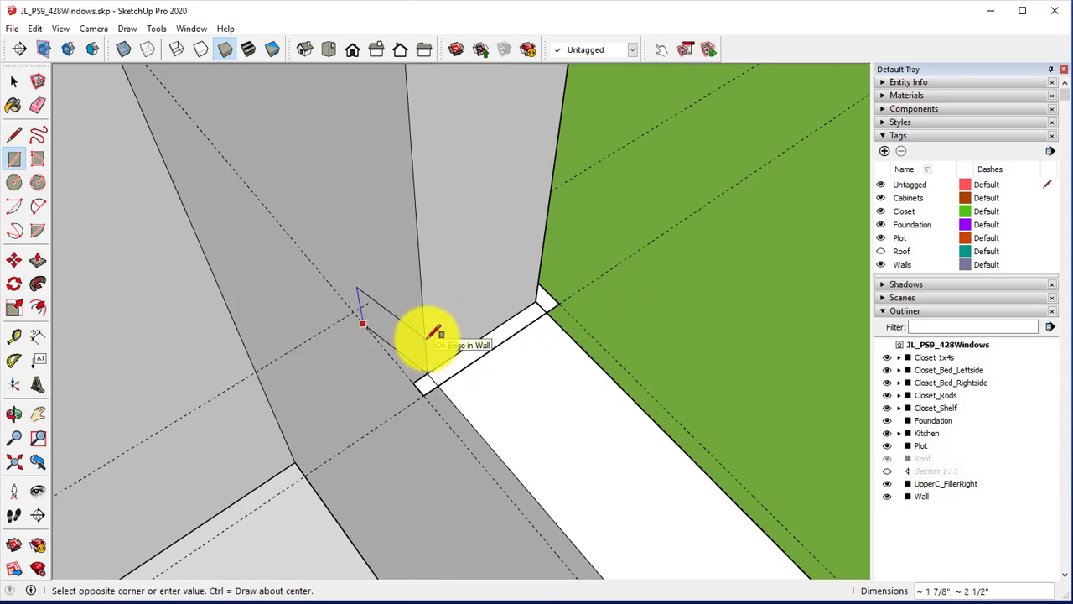
key("Escape")
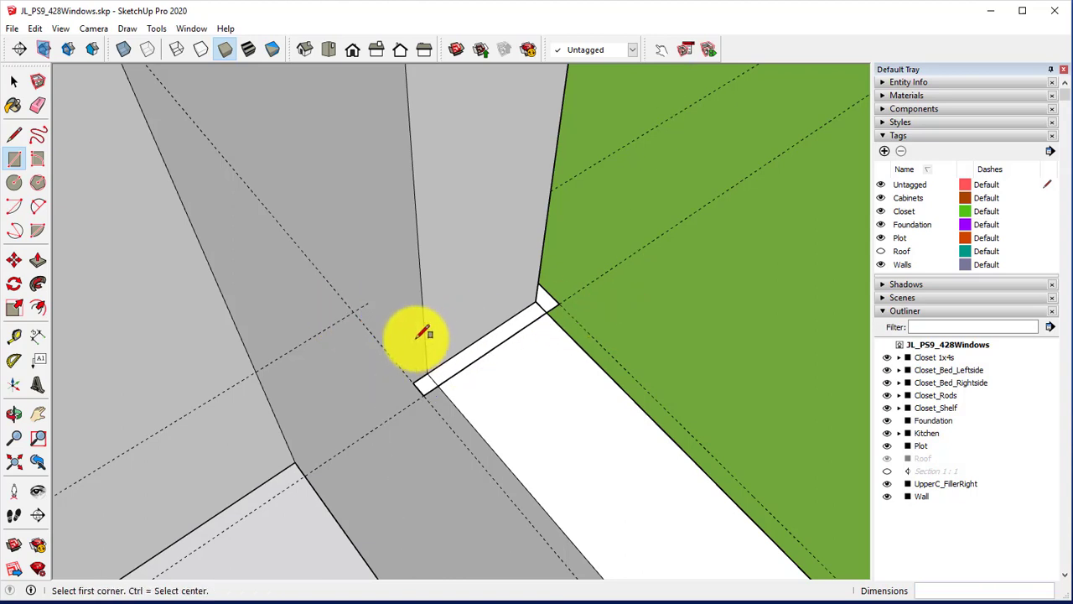
- Draw a 1/2" by 3" rectangle against the interior wall face, from the guide intersection to the jamb corner
left_click(355, 312)
left_click(430, 369)
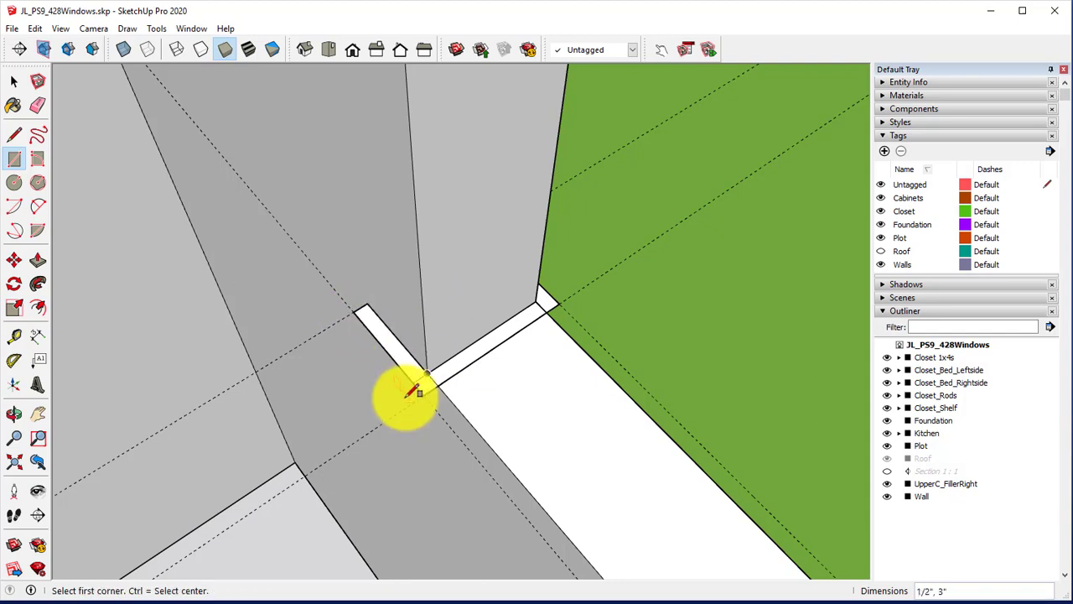
middle_click_drag(413, 392, 478, 354)
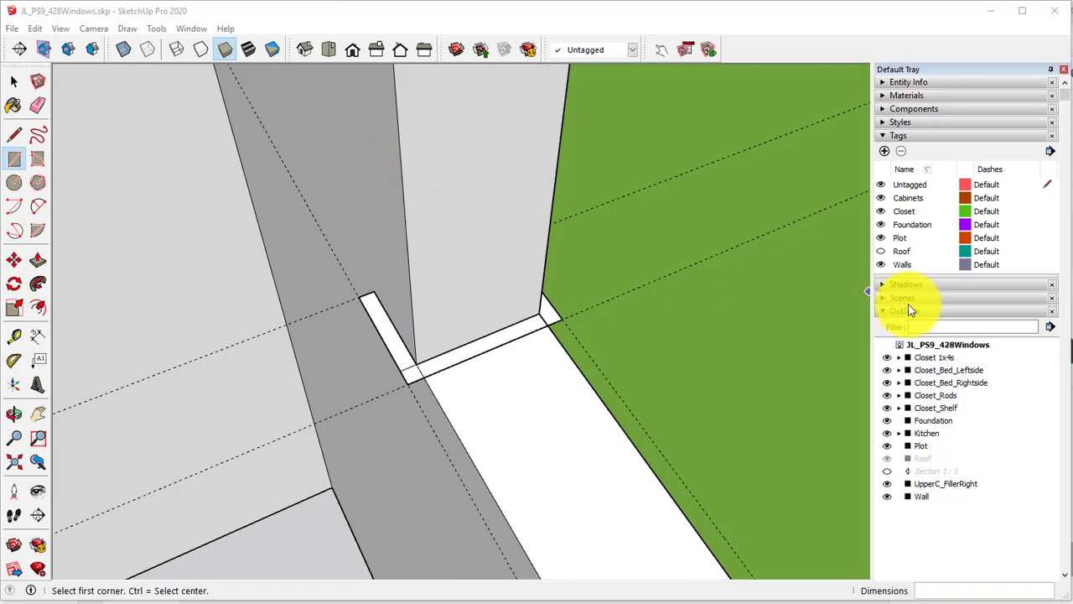
- Temporarily hide the Walls tag to inspect the U-shaped profile drawn at the window opening
left_click(17, 82)
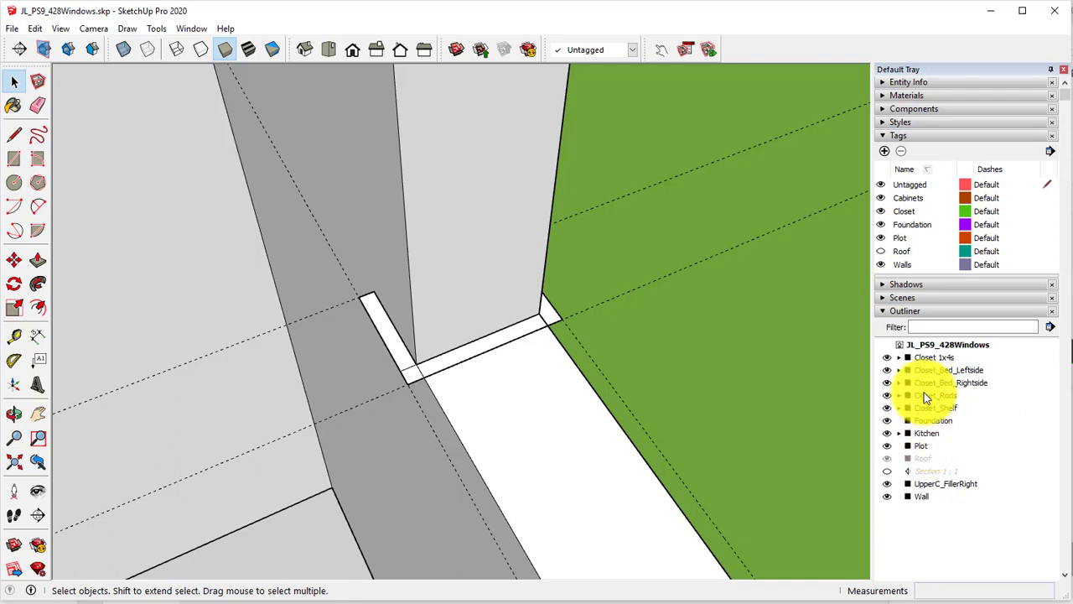
left_click(882, 266)
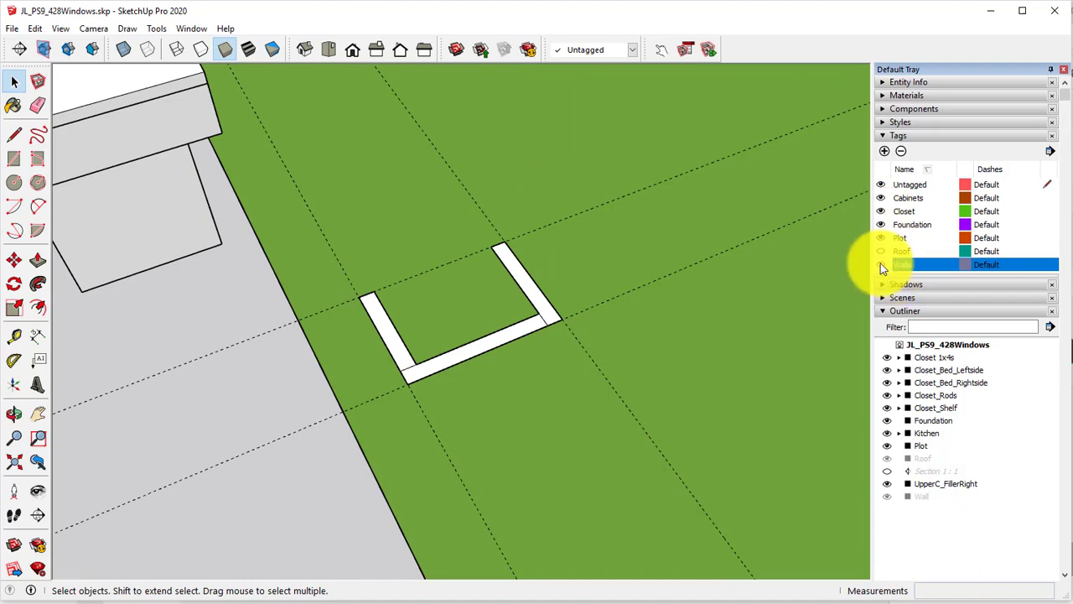
left_click(880, 265)
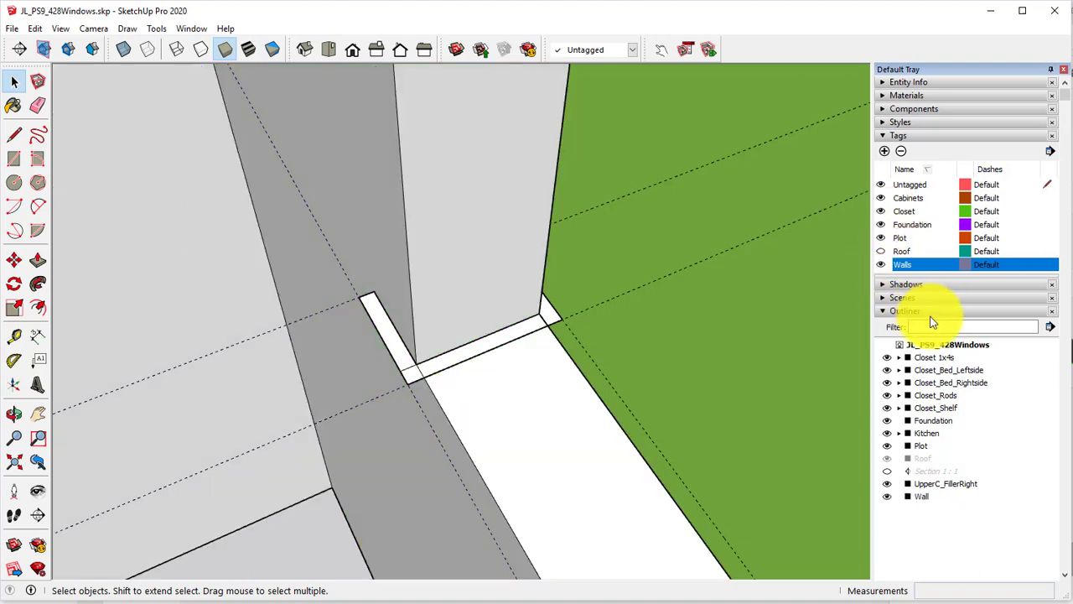
- Lock the Wall group
right_click(923, 497)
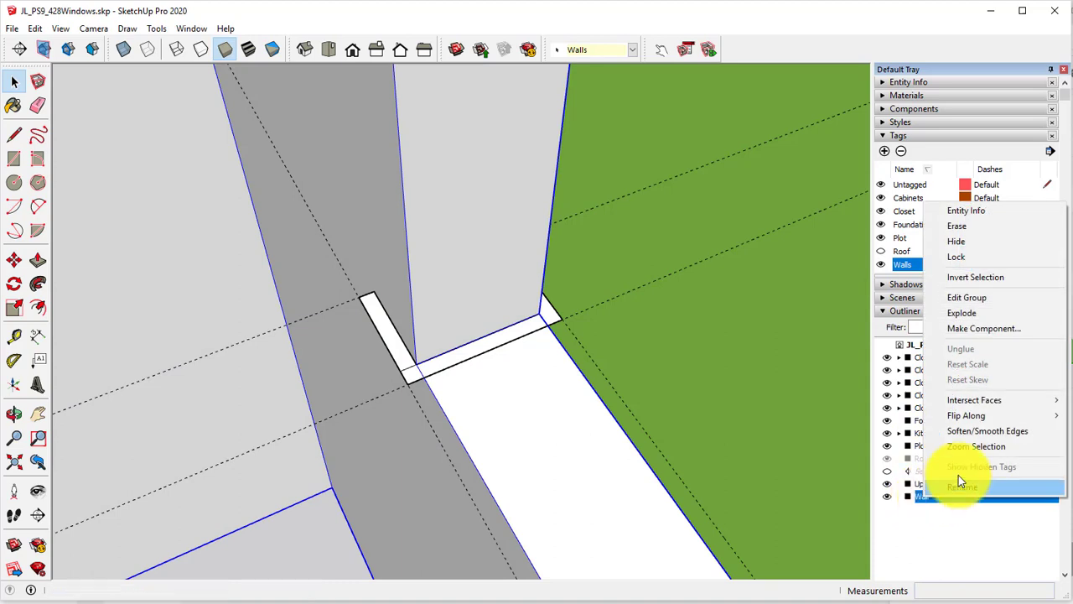
left_click(965, 257)
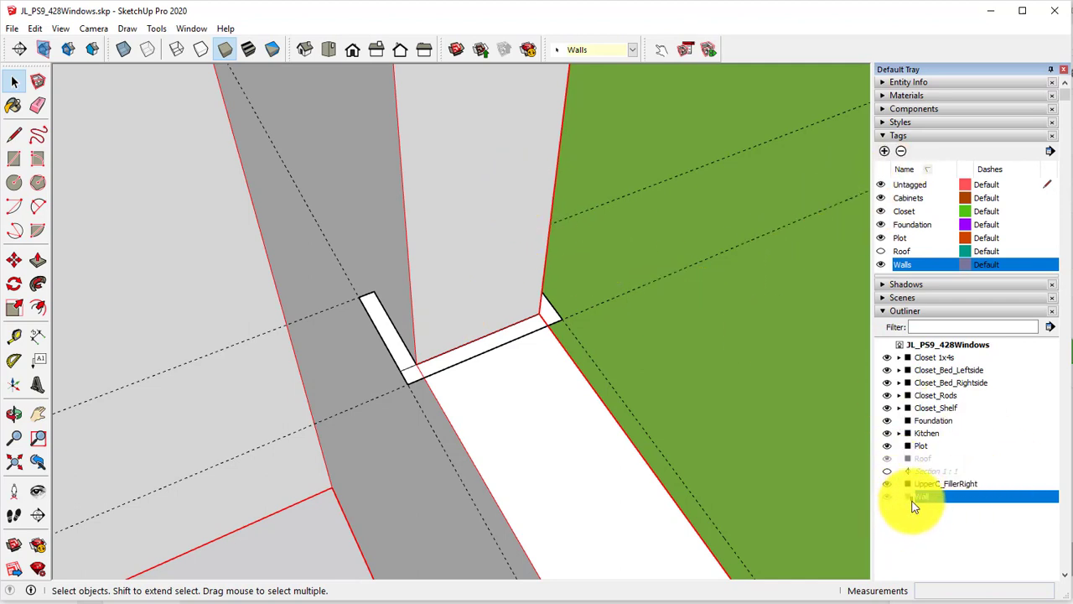
middle_click_drag(613, 388, 430, 313)
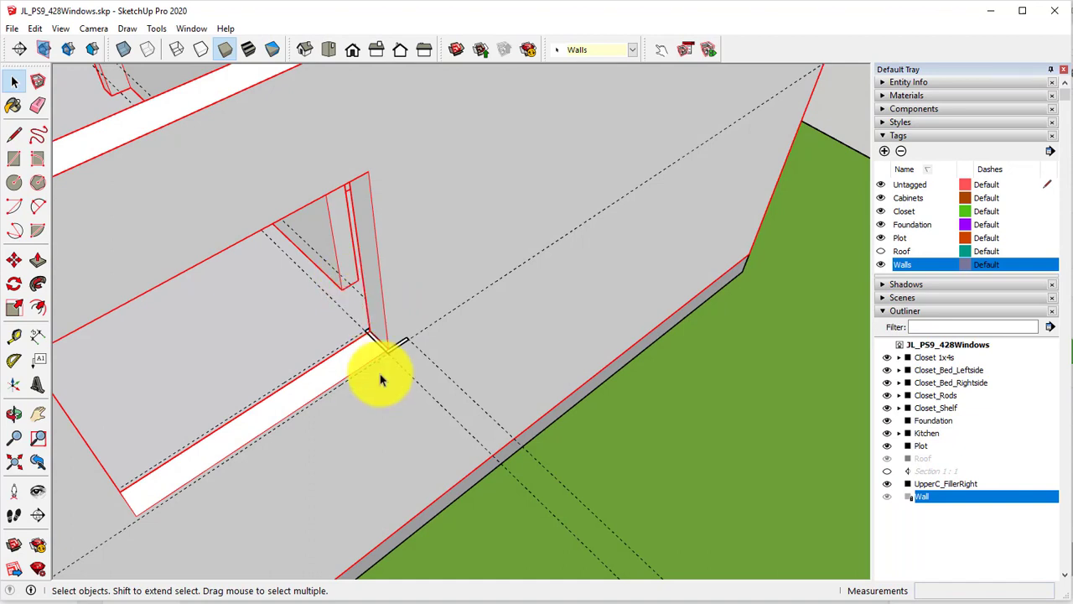
scroll(378, 374, "up", 4)
scroll(379, 377, "up", 1)
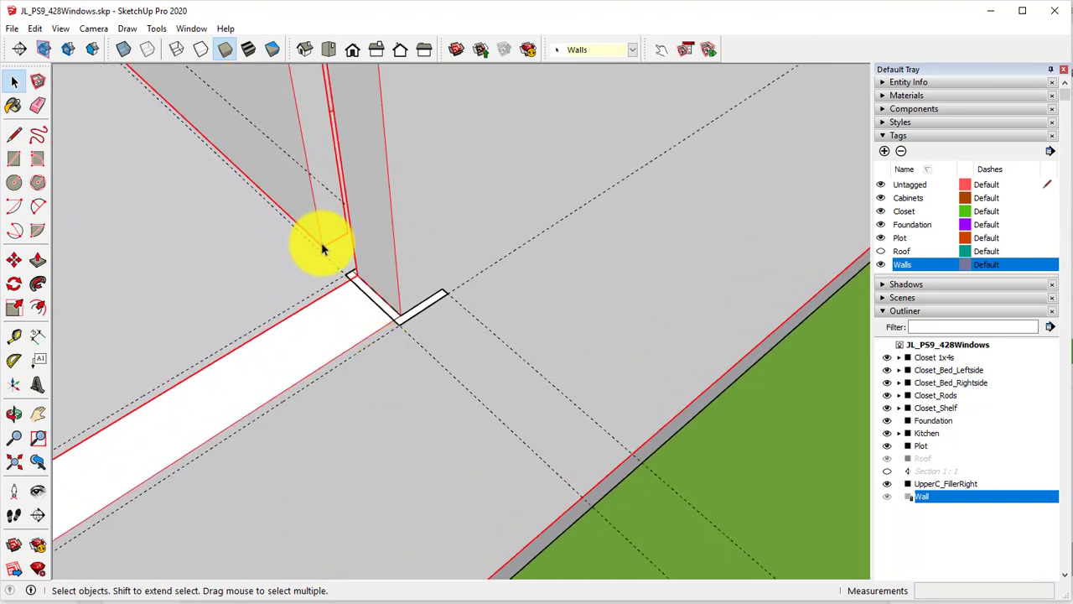
- Check the locked Wall group's available options, including where to unlock it
left_click(34, 106)
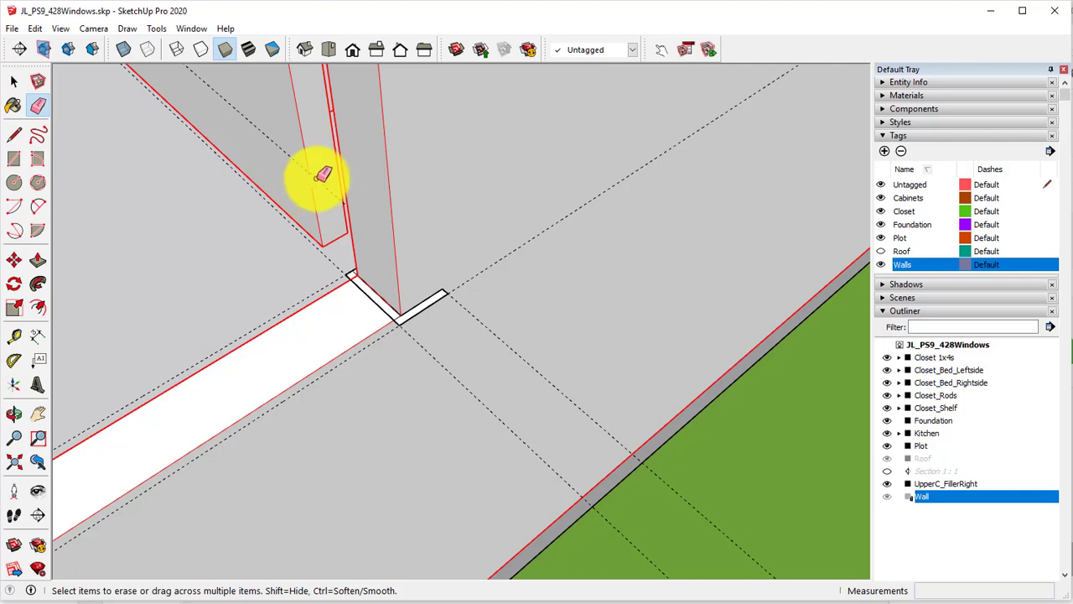
right_click(422, 137)
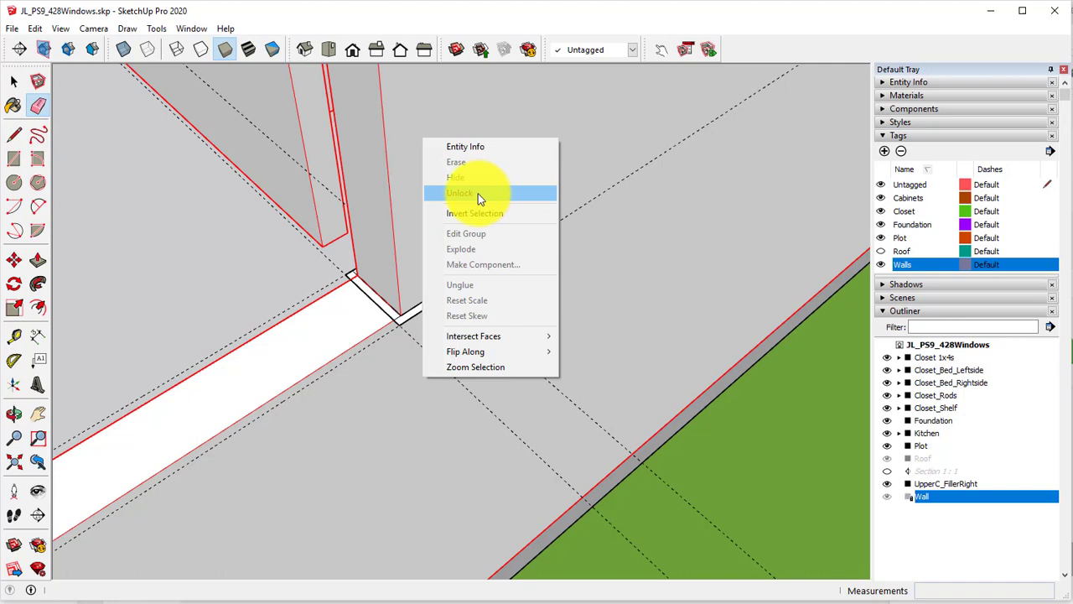
left_click(929, 496)
right_click(929, 496)
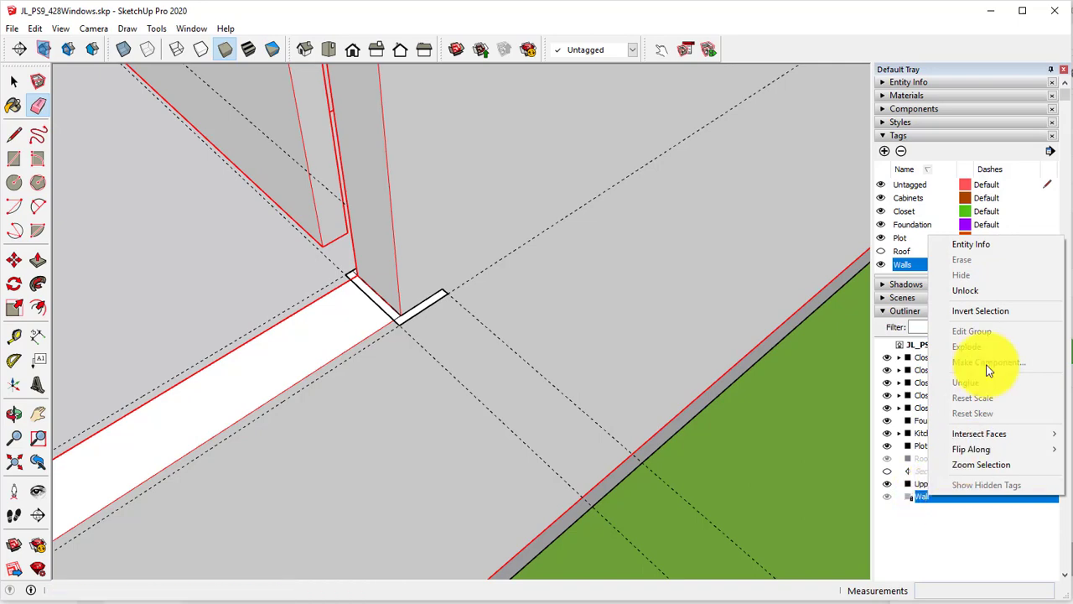
left_click(567, 265)
- Erase the inner edges where the rectangles meet so the U-shaped trim profile is one face
mouse_move(567, 265)
middle_mouse_down()
mouse_move(287, 323)
mouse_move(456, 391)
mouse_move(450, 419)
mouse_move(423, 352)
middle_mouse_up()
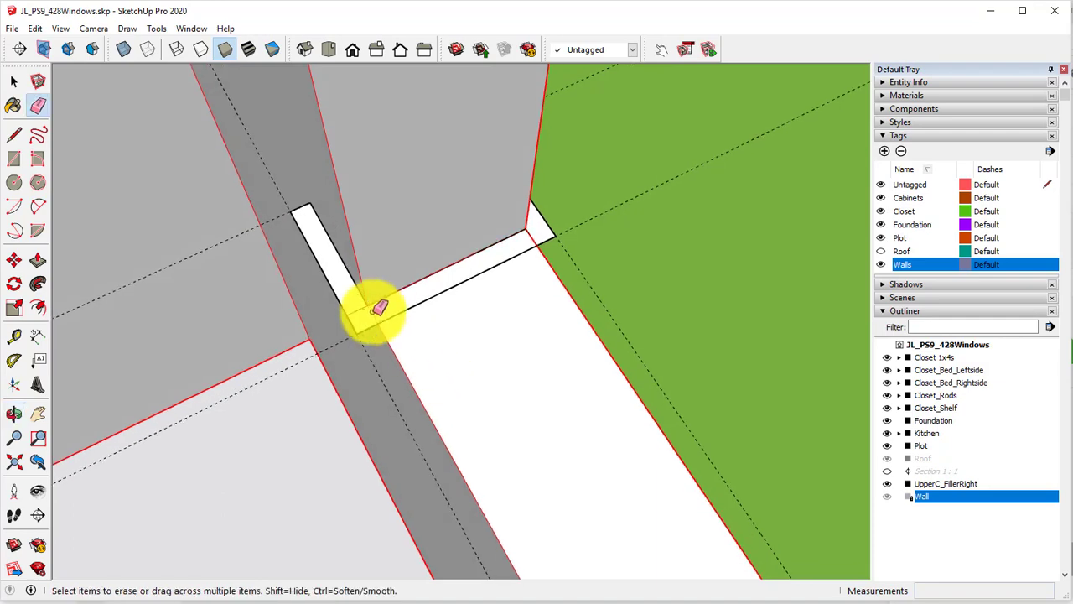
left_click(352, 312)
key("ctrl+z")
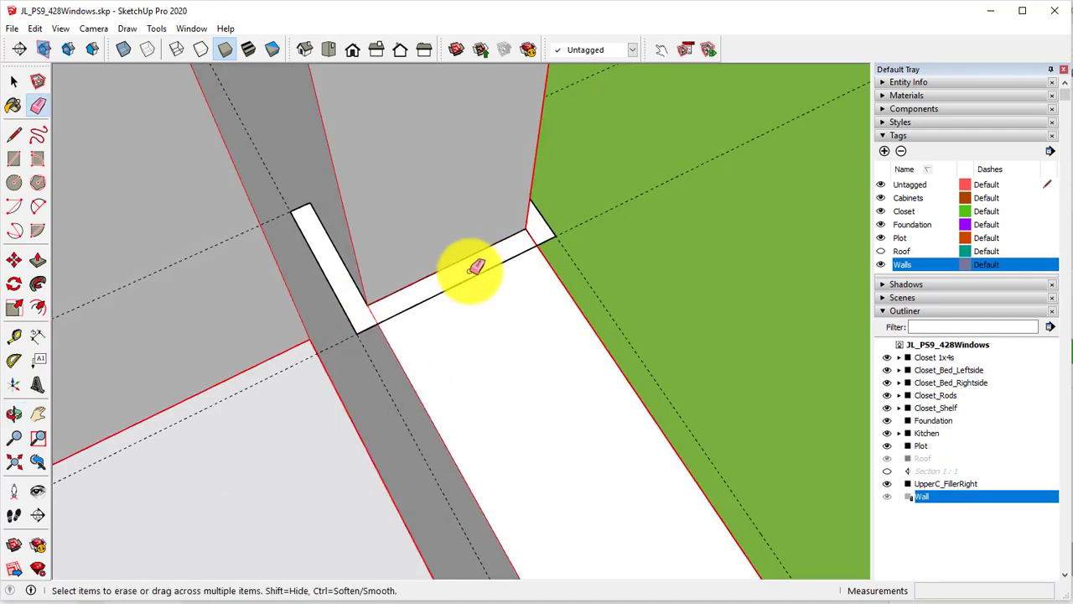
mouse_move(598, 271)
middle_mouse_down()
mouse_move(343, 257)
mouse_move(455, 268)
mouse_move(647, 214)
mouse_move(640, 246)
mouse_move(534, 295)
middle_mouse_up()
- Temporarily hide the Walls tag to inspect the merged U-shaped profile on its own
left_click(880, 265)
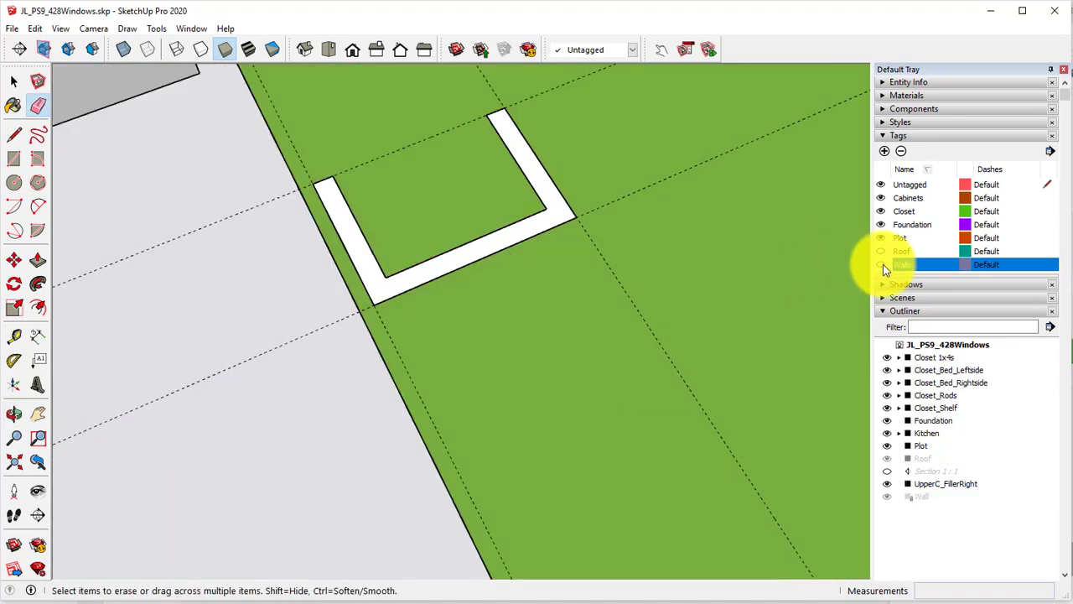
left_click(883, 264)
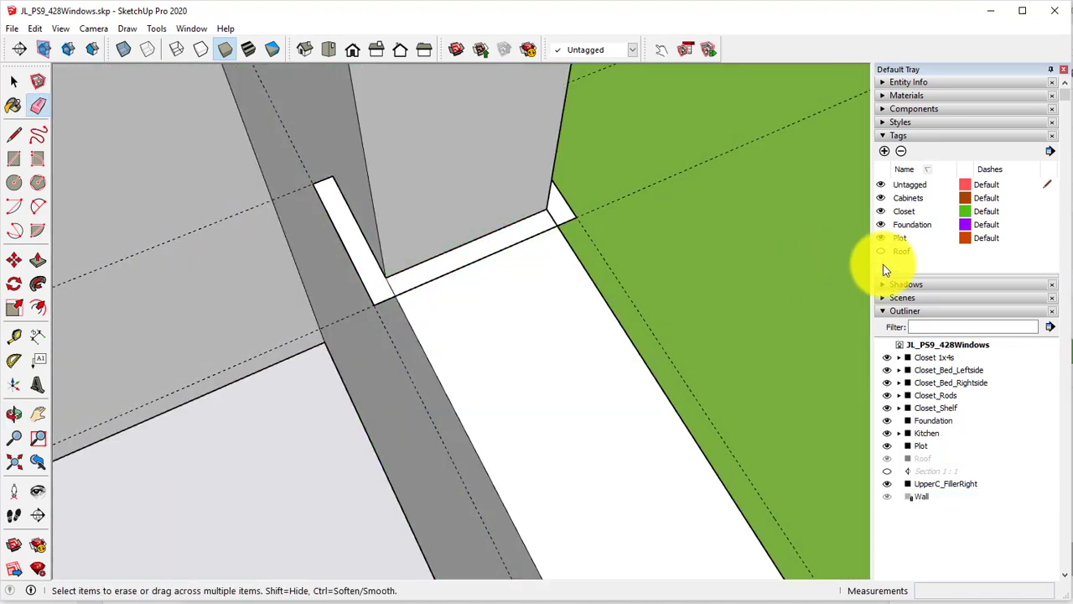
left_click(883, 264)
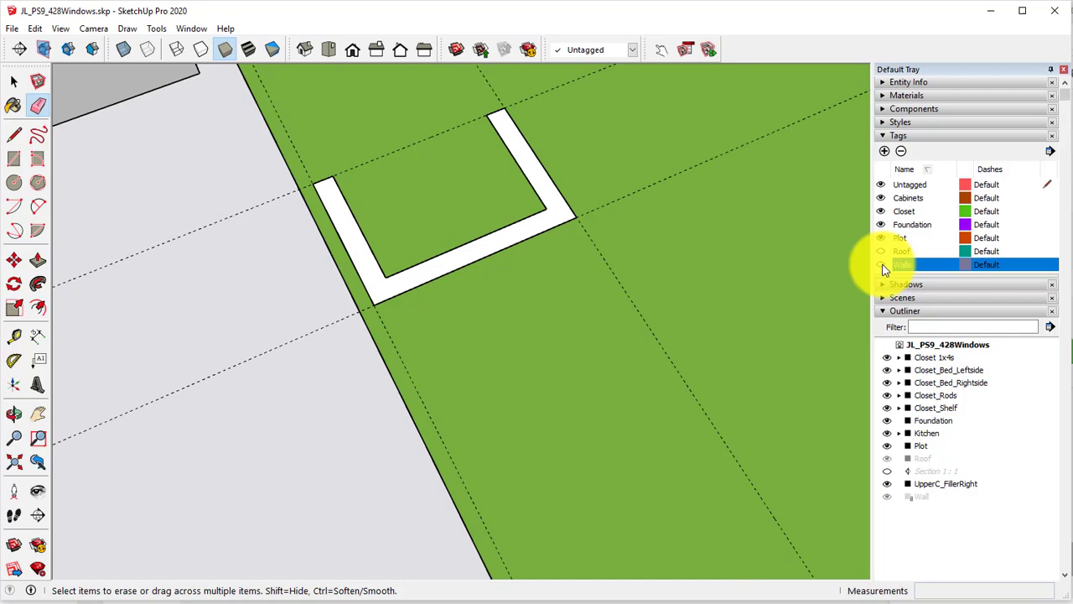
left_click(880, 265)
middle_click_drag(539, 268, 567, 299)
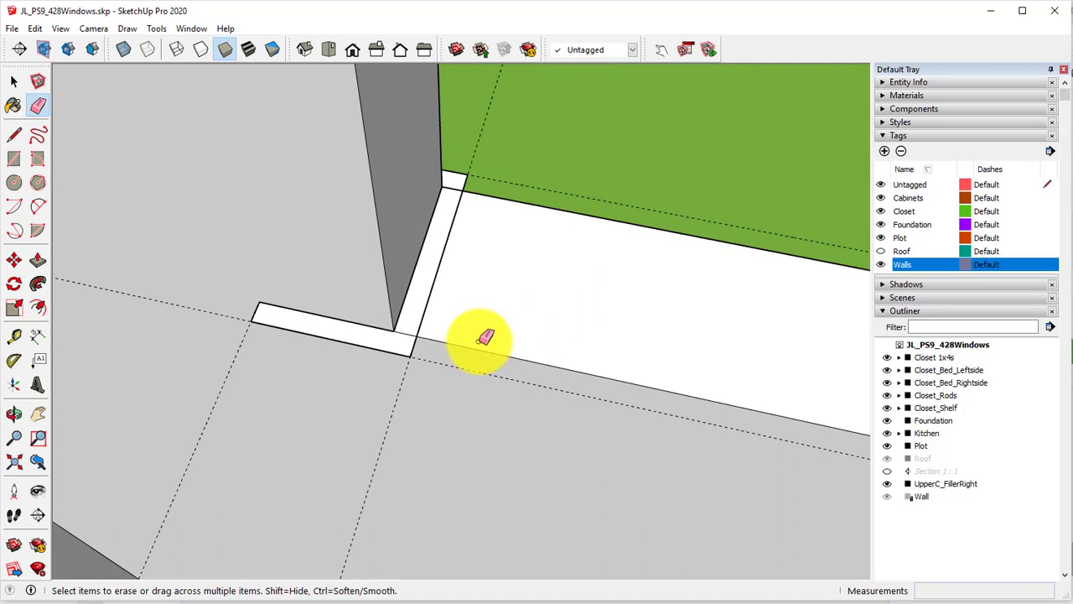
- Try decorative arcs on the profile's interior leg: one rounding its end corner and one 1" long with a 1/8" bulge along its outer edge
scroll(469, 346, "up", 1)
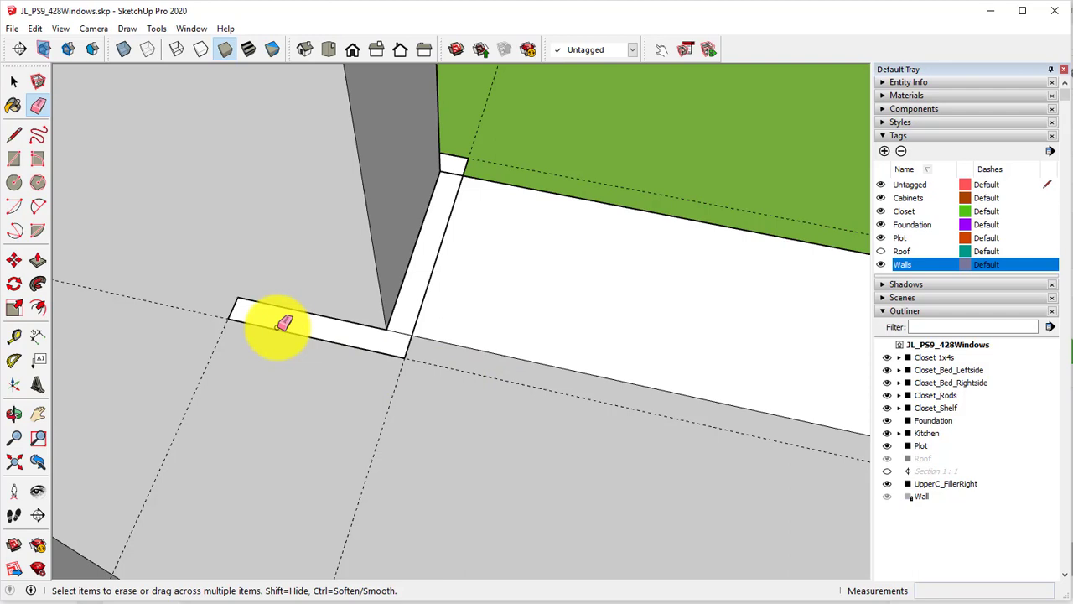
mouse_move(355, 328)
middle_mouse_down()
mouse_move(280, 355)
mouse_move(244, 343)
middle_mouse_up()
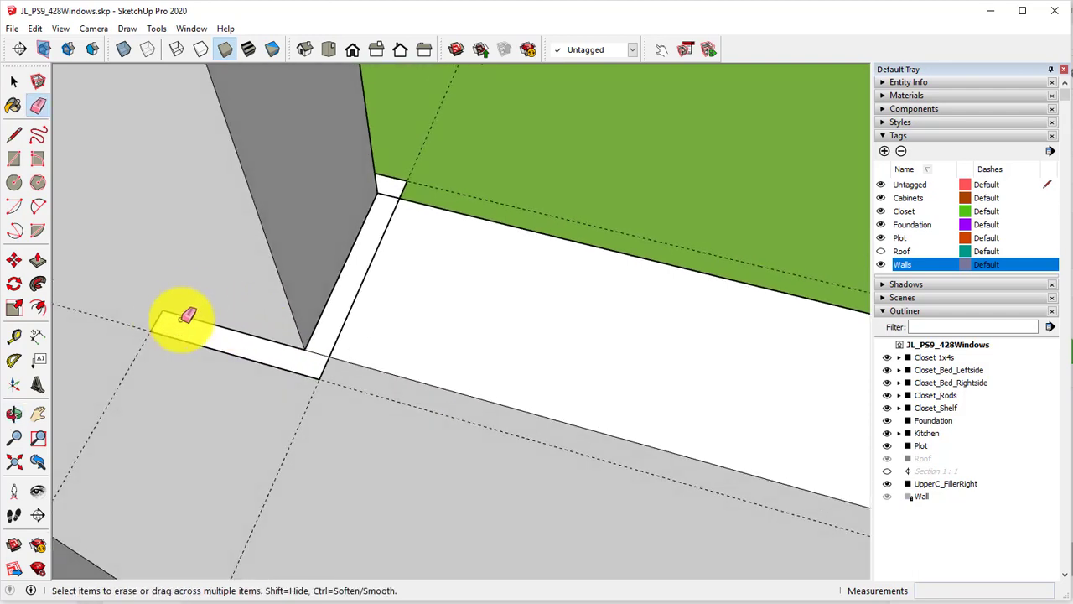
mouse_move(118, 326)
middle_mouse_down()
mouse_move(215, 328)
mouse_move(282, 288)
mouse_move(113, 235)
middle_mouse_up()
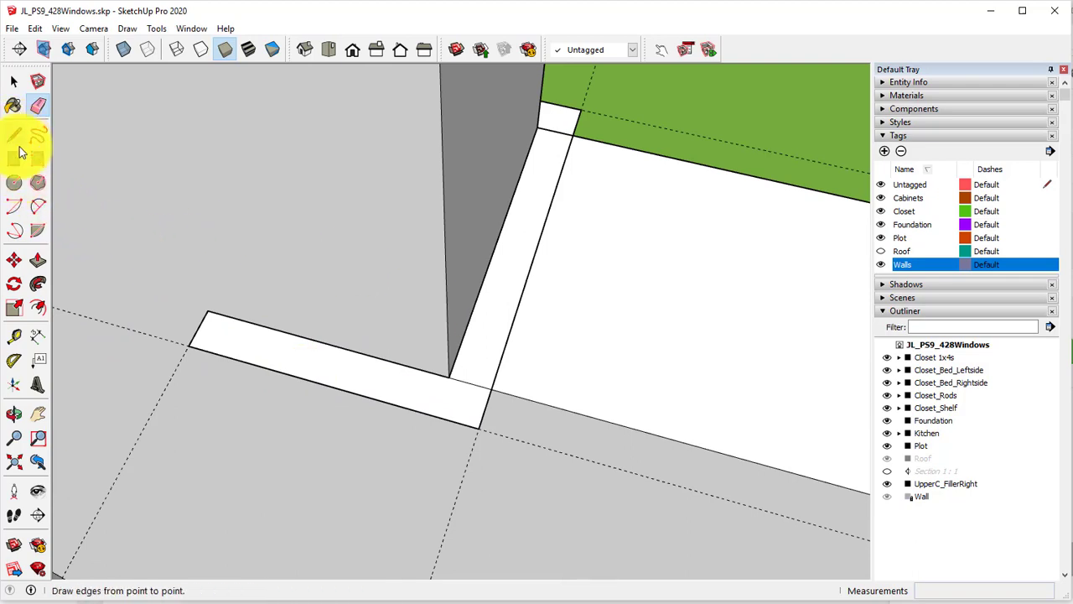
left_click(39, 206)
left_click(208, 311)
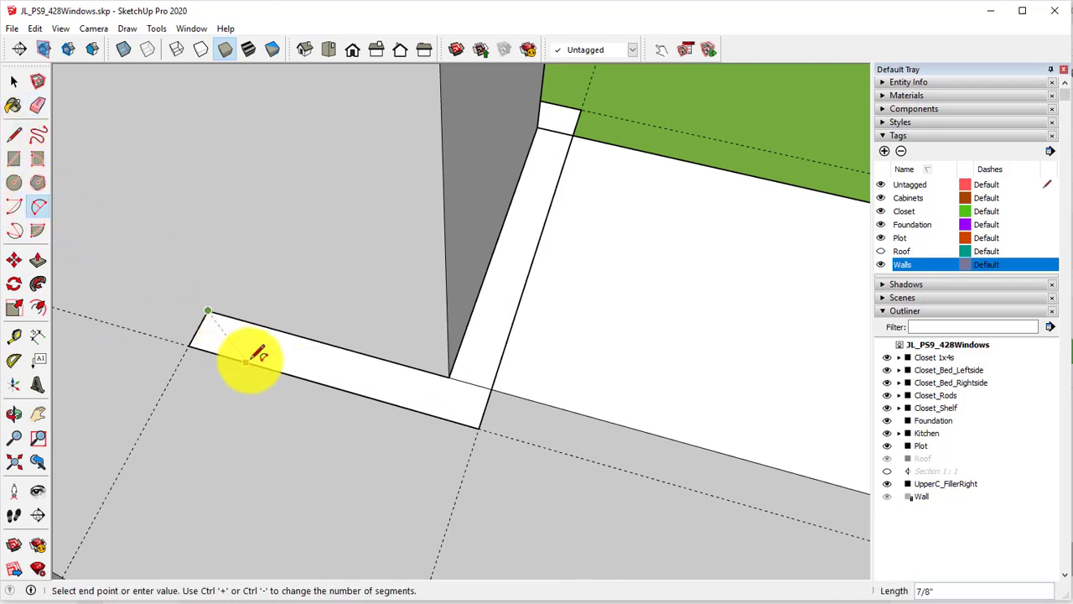
left_click(257, 365)
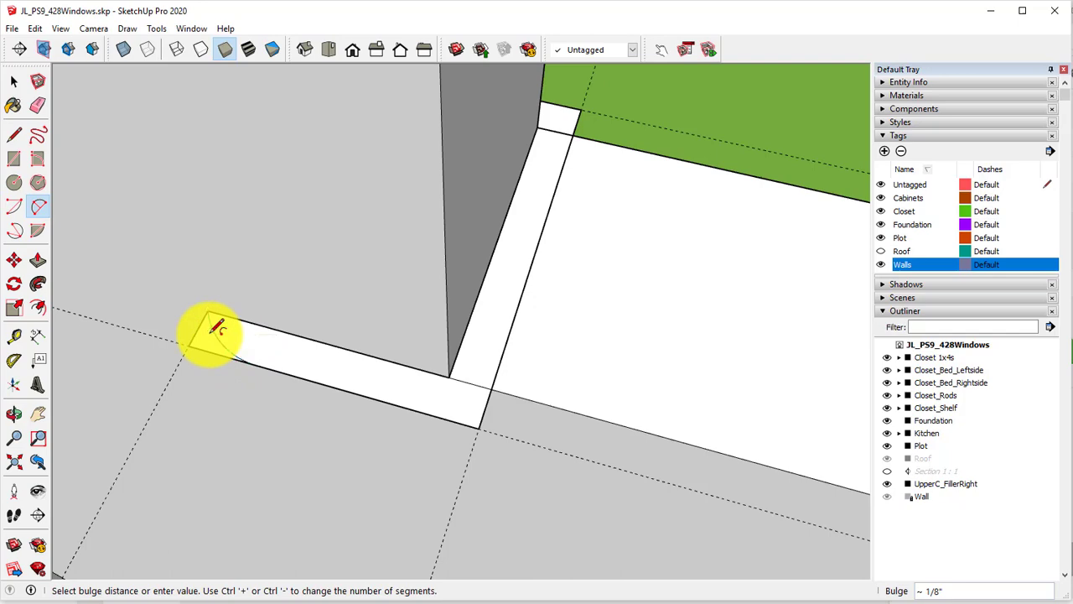
middle_click_drag(216, 327, 280, 343)
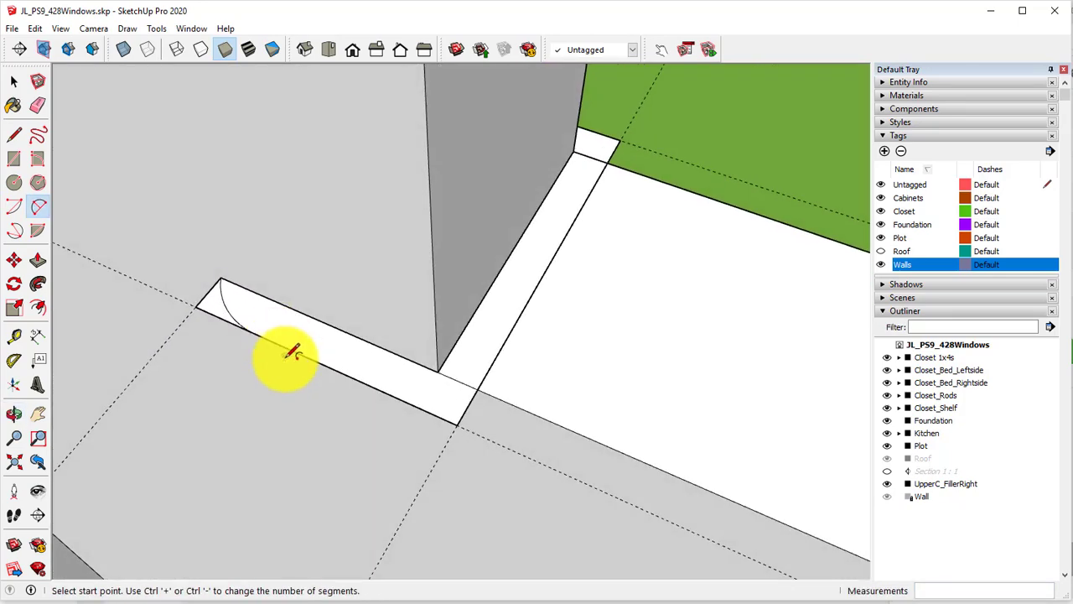
left_click(294, 350)
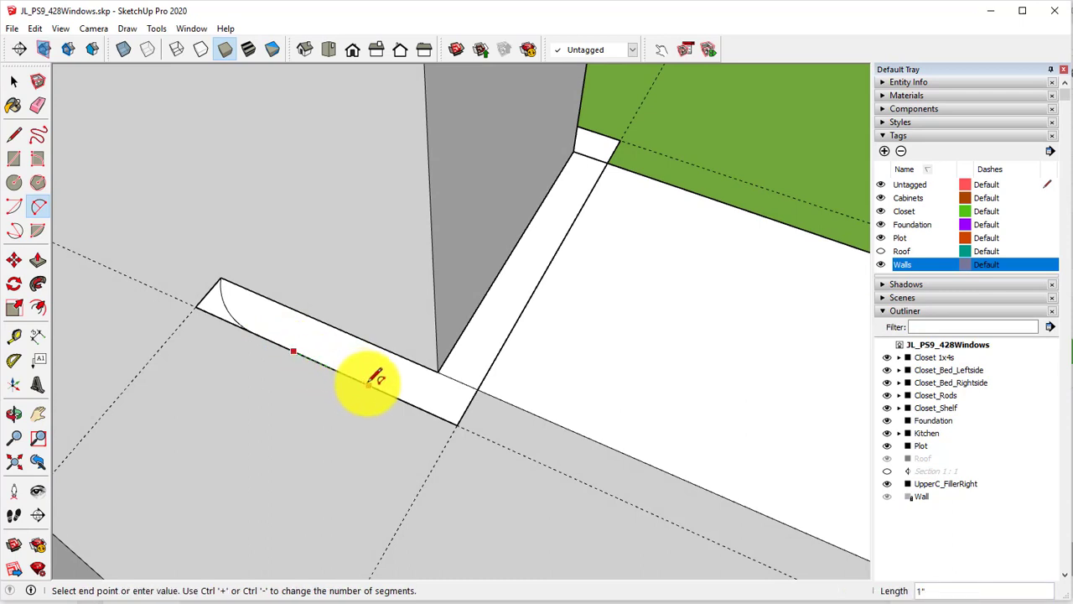
left_click(369, 384)
left_click(349, 360)
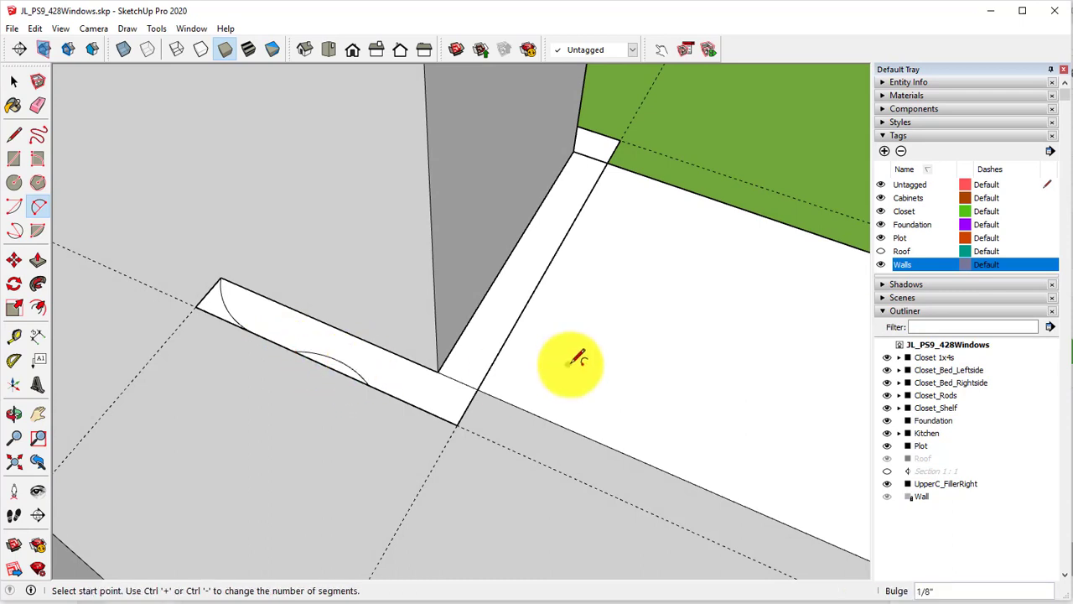
- Try trimming the profile's end corner and the straight edge beneath the second arc
left_click(37, 105)
left_click_drag(198, 290, 209, 326)
left_click(323, 365)
mouse_move(348, 403)
middle_mouse_down()
mouse_move(168, 357)
mouse_move(299, 431)
mouse_move(398, 424)
mouse_move(351, 408)
middle_mouse_up()
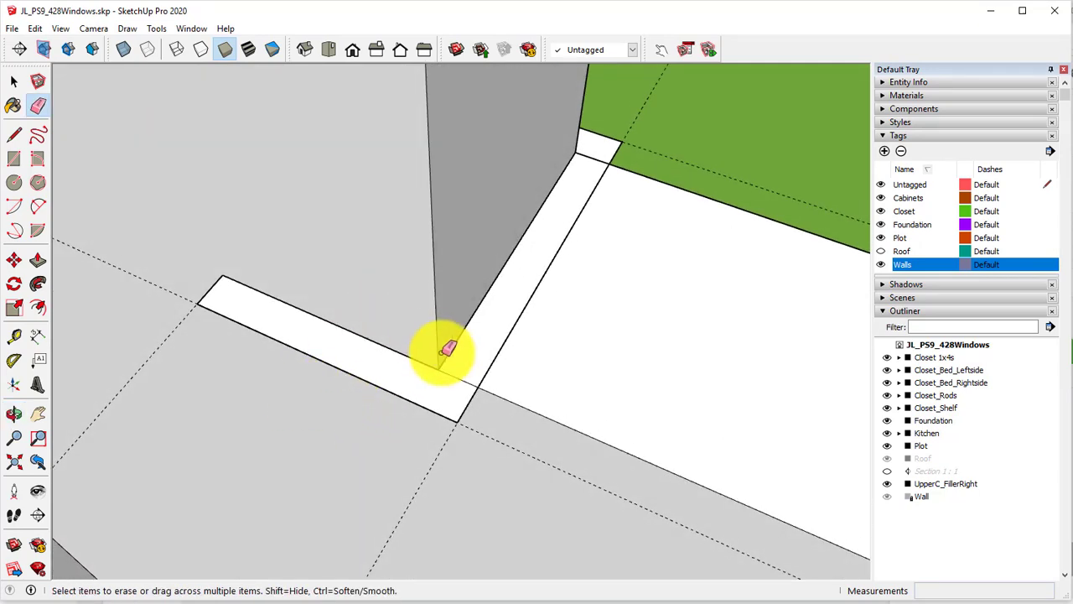
- Erase the remaining construction guides around the window opening and the trim profile
middle_click_drag(450, 351, 425, 342)
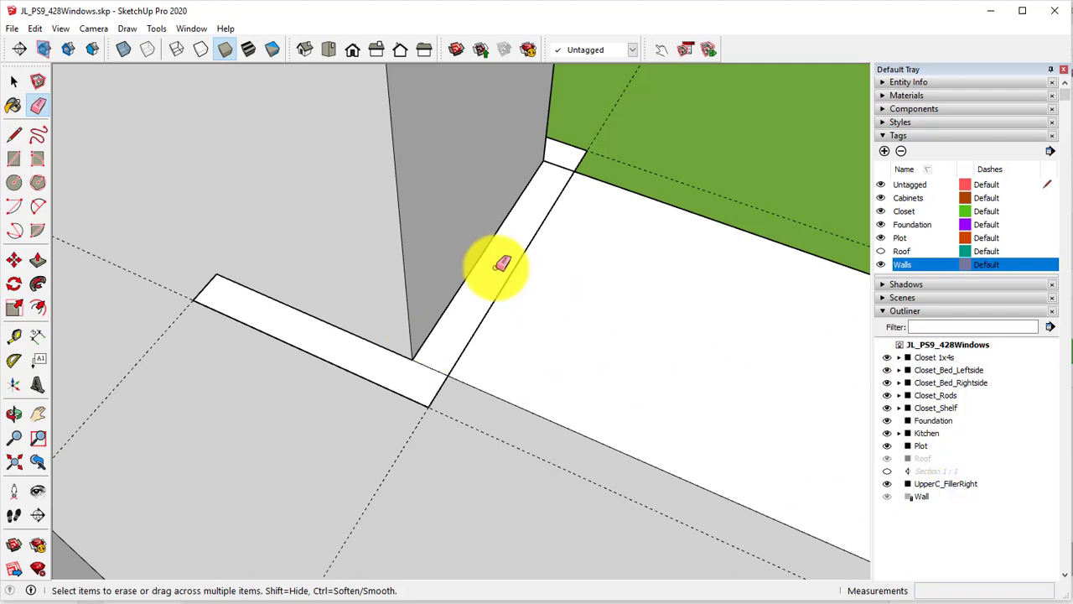
mouse_move(401, 476)
left_mouse_down()
mouse_move(383, 467)
mouse_move(494, 424)
left_mouse_up()
left_click_drag(145, 339, 197, 354)
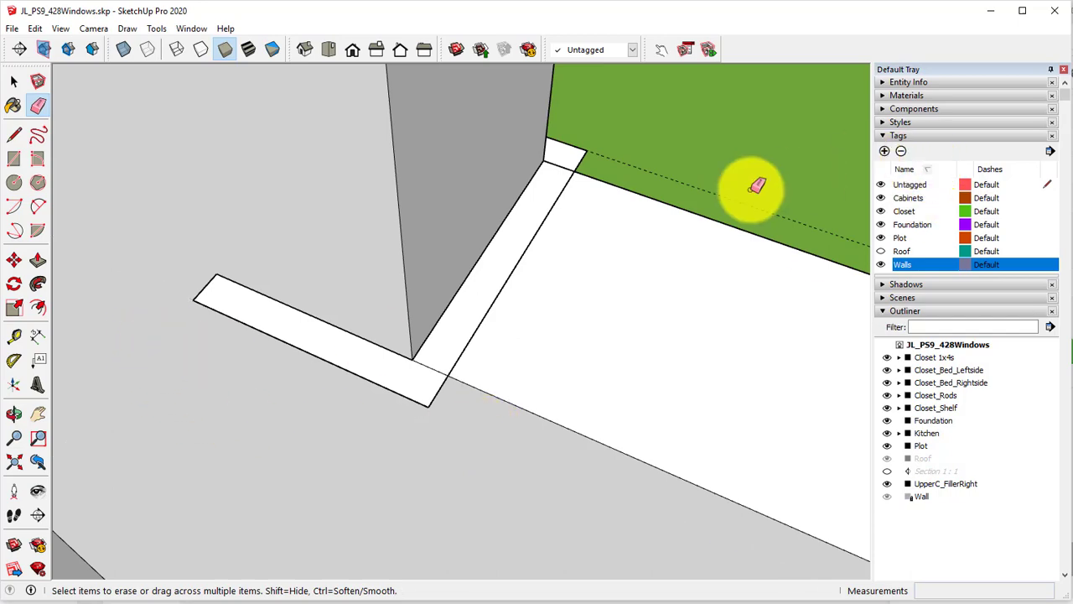
left_click_drag(750, 190, 687, 181)
mouse_move(628, 200)
middle_mouse_down()
mouse_move(503, 299)
mouse_move(340, 198)
mouse_move(424, 240)
mouse_move(199, 171)
middle_mouse_up()
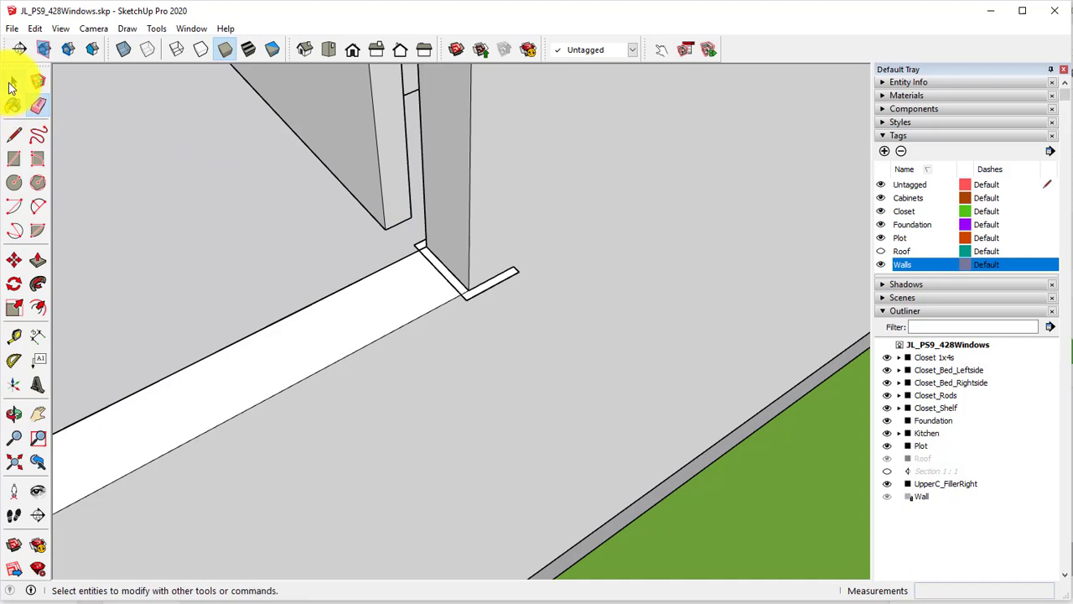
- Move the trim profile face about 4" up along the jamb's vertical edge, keeping it aligned with the wall corner
left_click(11, 86)
middle_click_drag(330, 276, 498, 330)
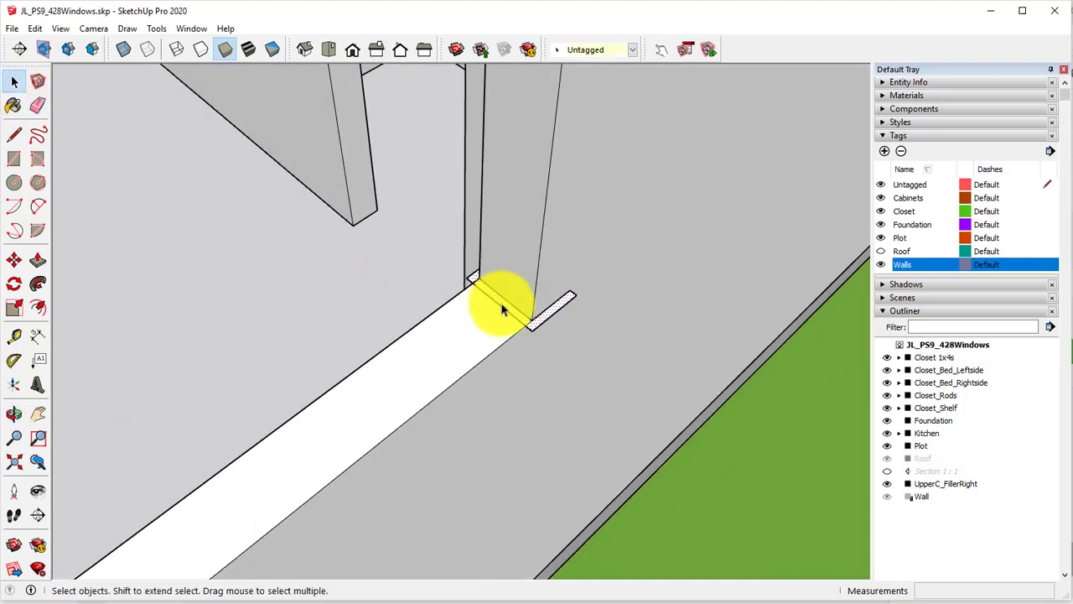
left_click(14, 260)
scroll(388, 316, "up", 4)
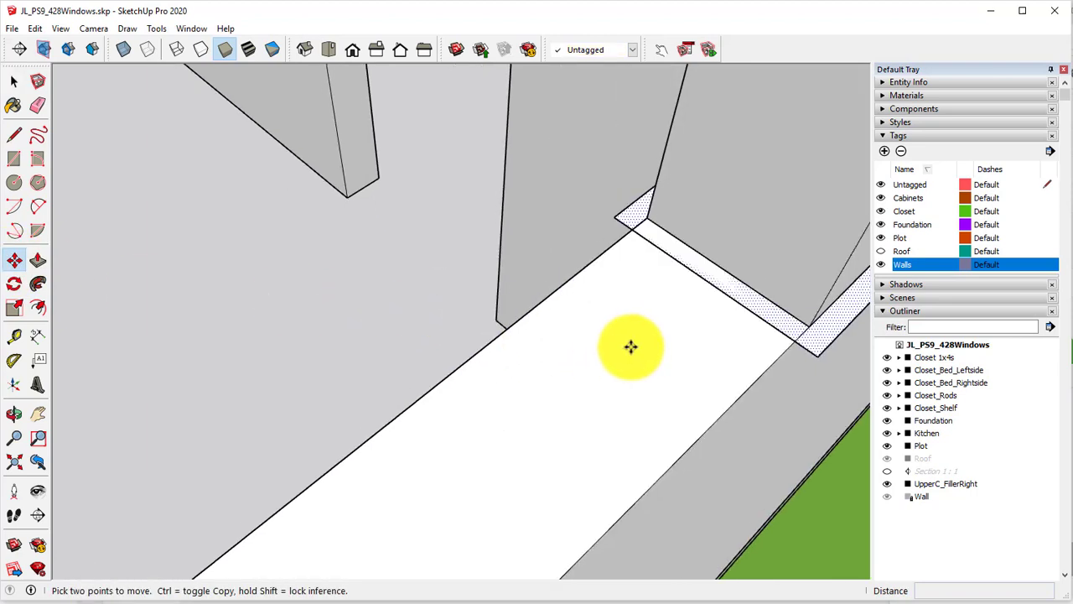
middle_click_drag(630, 346, 514, 333)
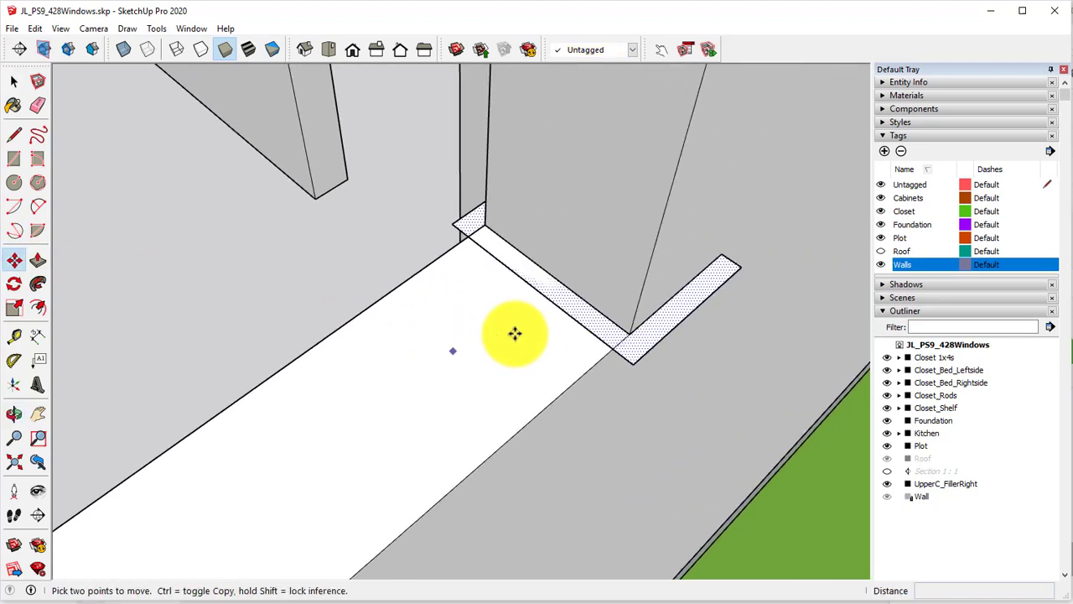
left_click(624, 333)
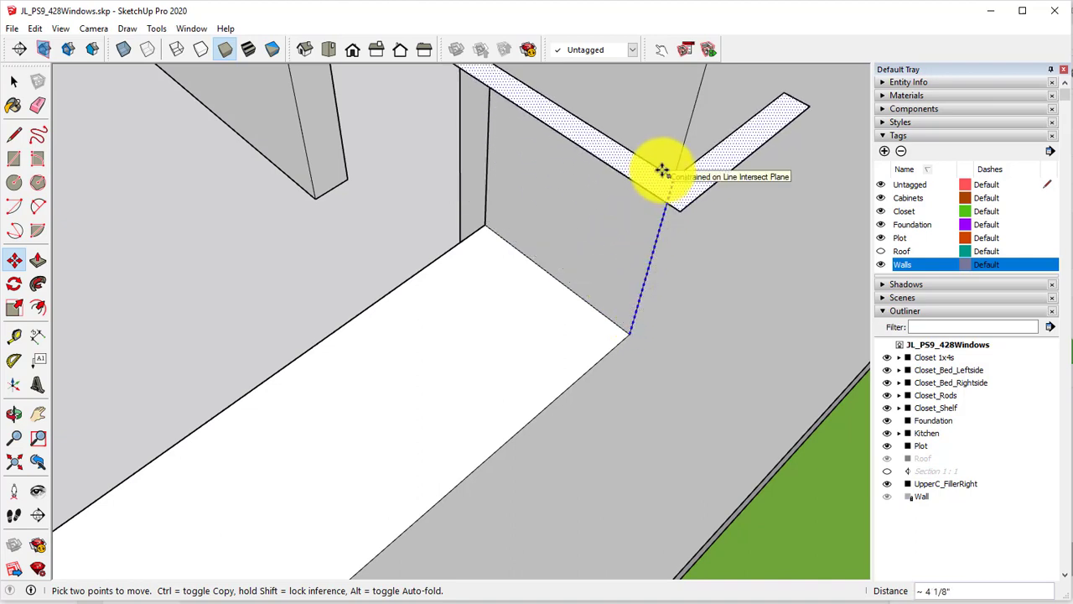
middle_click_drag(661, 174, 586, 337)
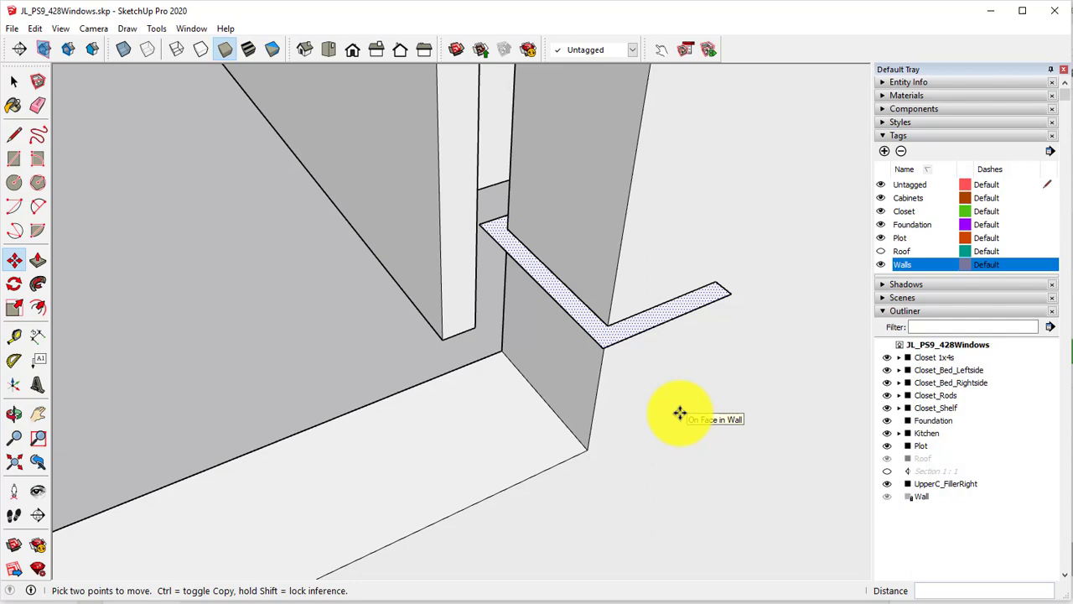
- Copy the trim profile from its inner corner onto the matching side jamb of the adjacent window opening
middle_click_drag(274, 221, 681, 300)
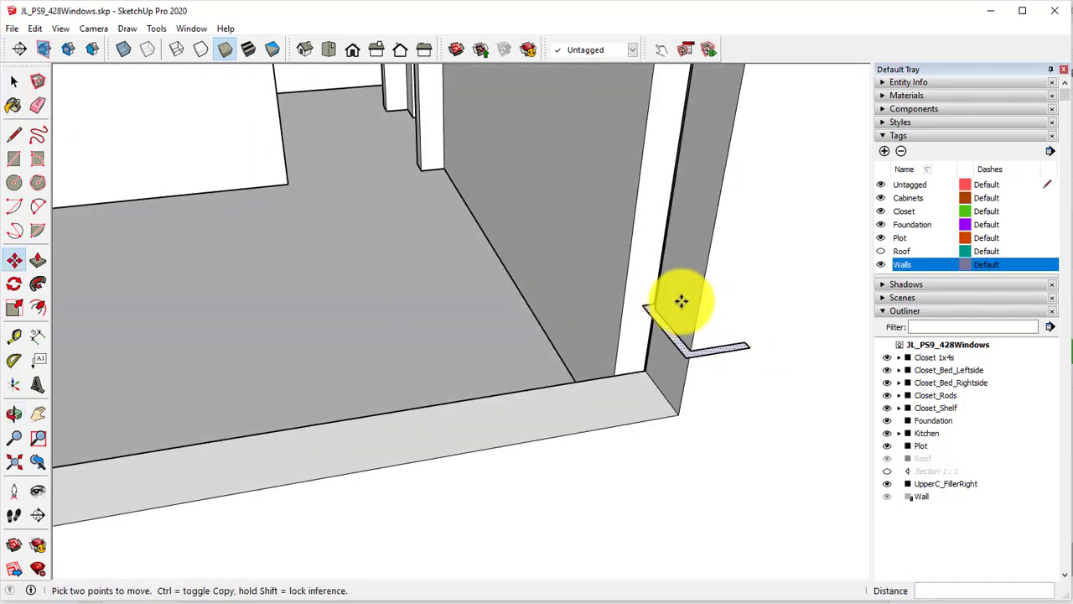
mouse_move(599, 321)
middle_mouse_down()
mouse_move(594, 355)
mouse_move(642, 360)
mouse_move(584, 335)
mouse_move(579, 355)
mouse_move(562, 347)
mouse_move(676, 360)
mouse_move(539, 323)
mouse_move(602, 340)
middle_mouse_up()
middle_click_drag(460, 345, 612, 334)
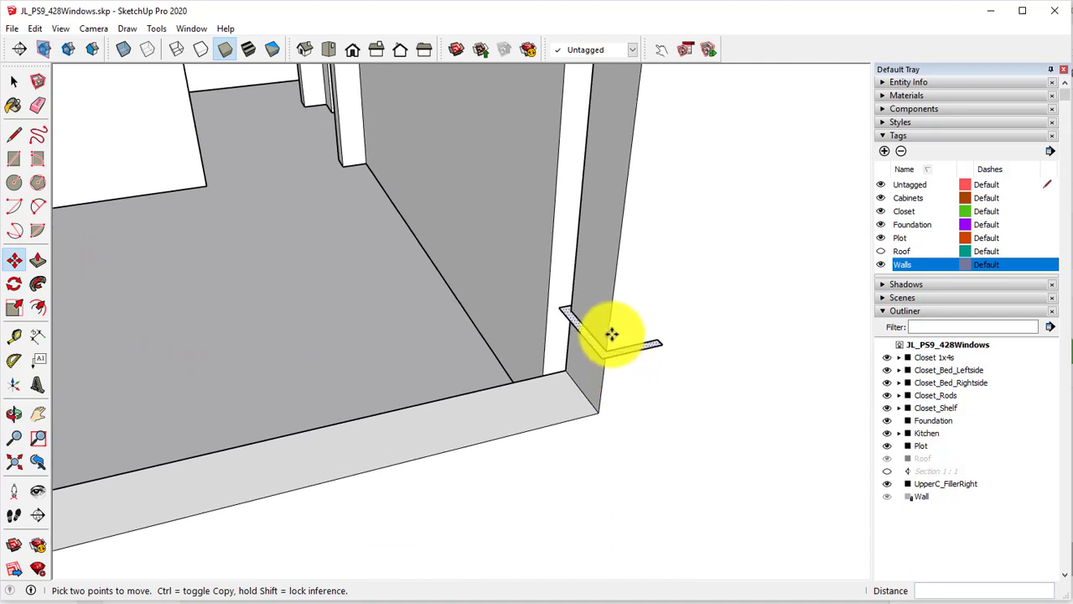
left_click(609, 348)
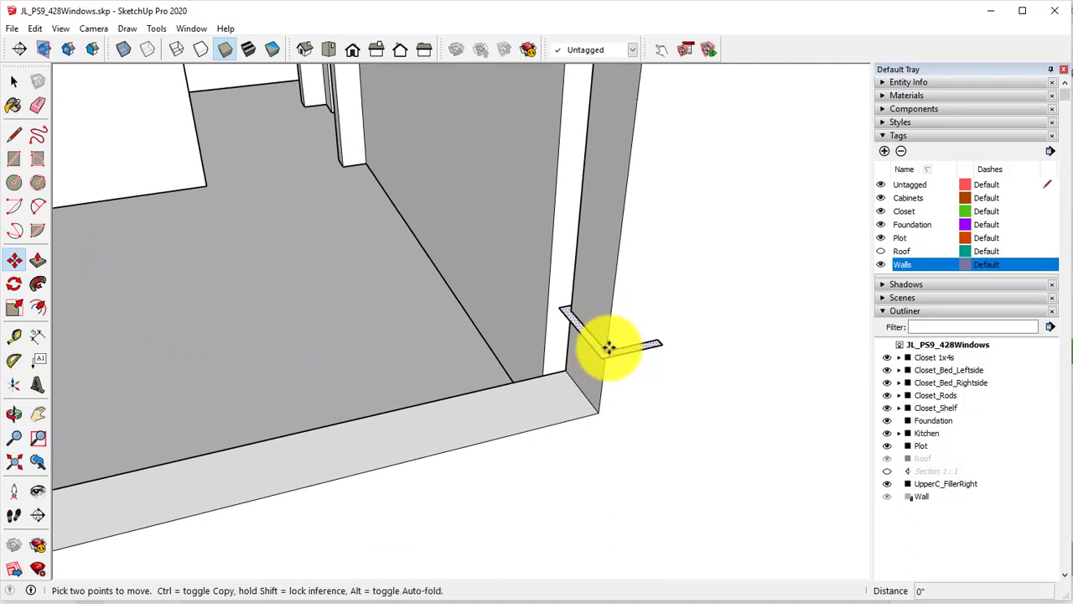
middle_click_drag(546, 427, 810, 293)
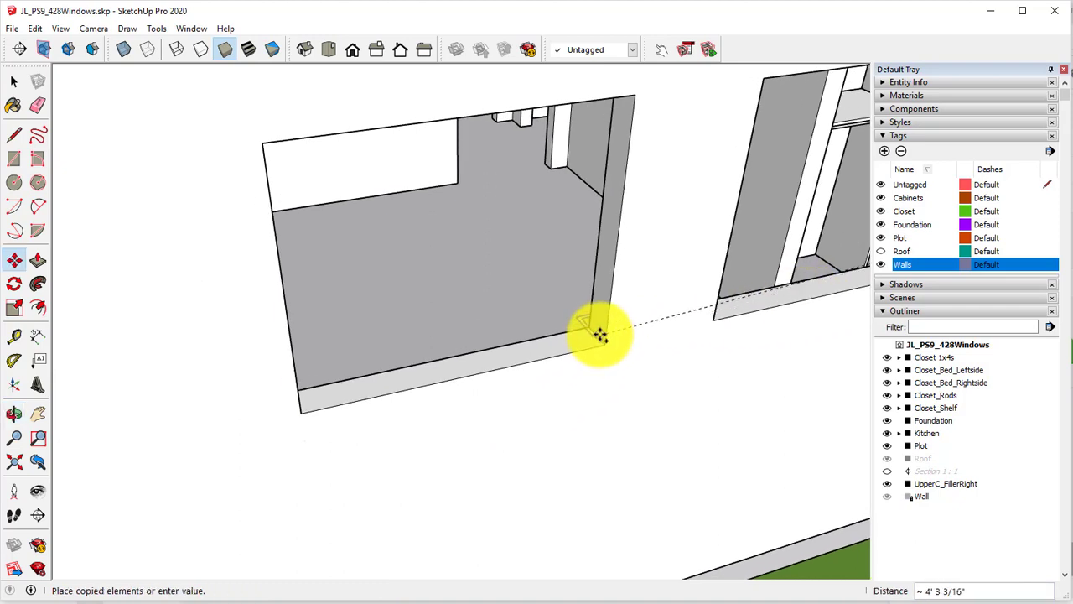
left_click(607, 303)
middle_click_drag(711, 360, 440, 418)
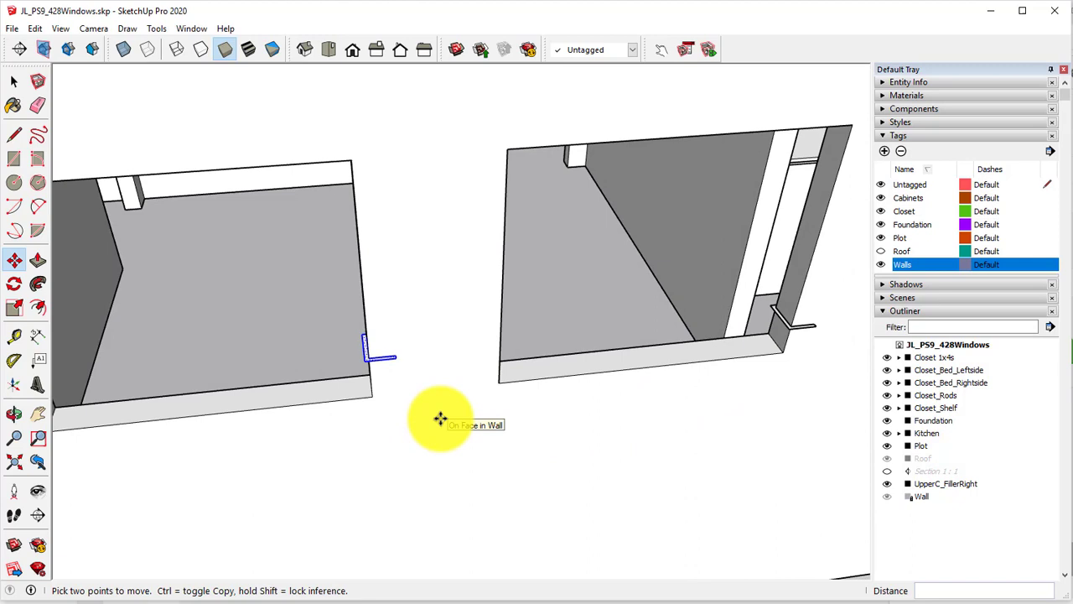
- Try tracing the window opening's outline with the Line tool from corner to corner, and undo the tracing
scroll(743, 338, "up", 2)
middle_click_drag(743, 338, 603, 364)
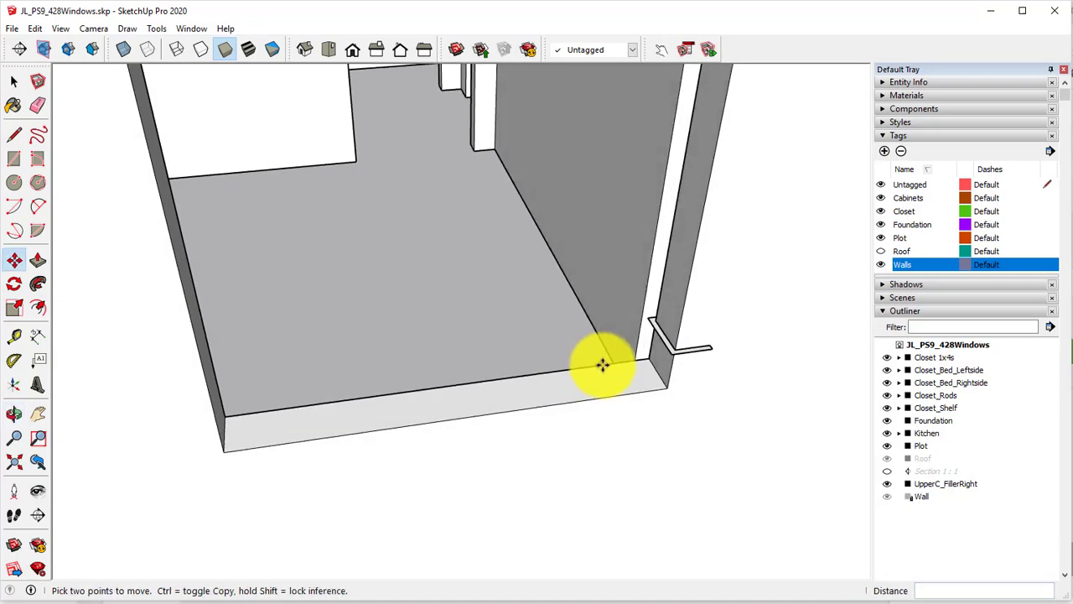
scroll(604, 364, "up", 1)
middle_click_drag(680, 338, 587, 271)
scroll(627, 340, "down", 3)
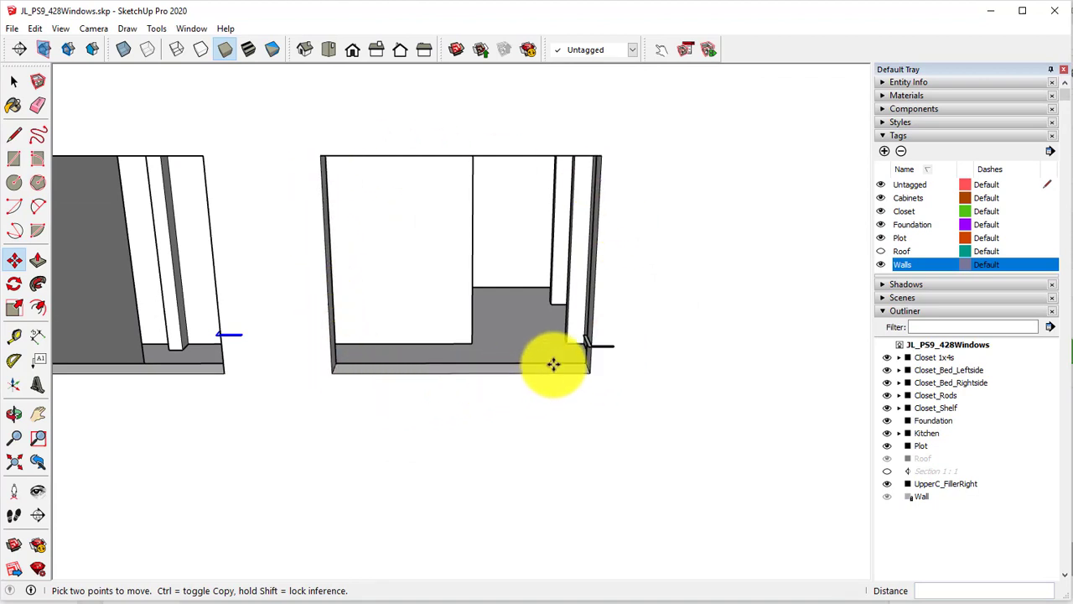
left_click(13, 135)
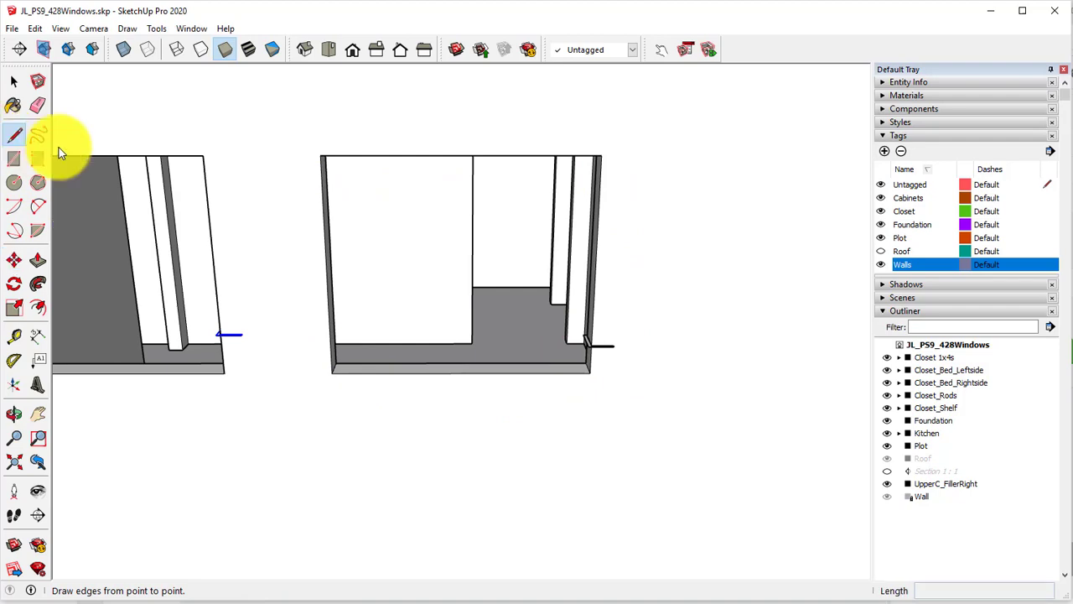
left_click(321, 155)
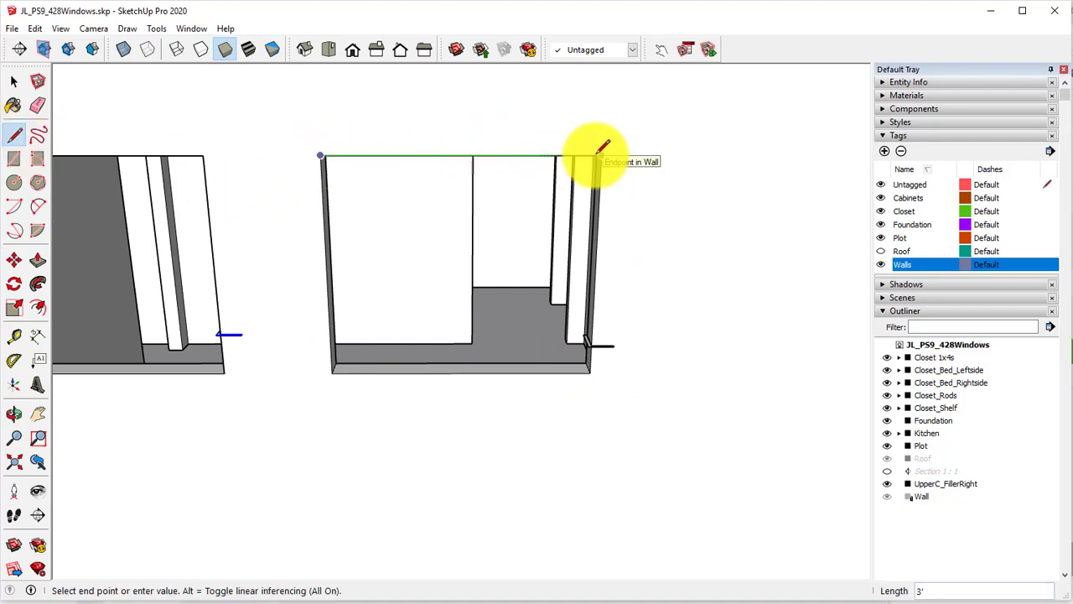
left_click(589, 372)
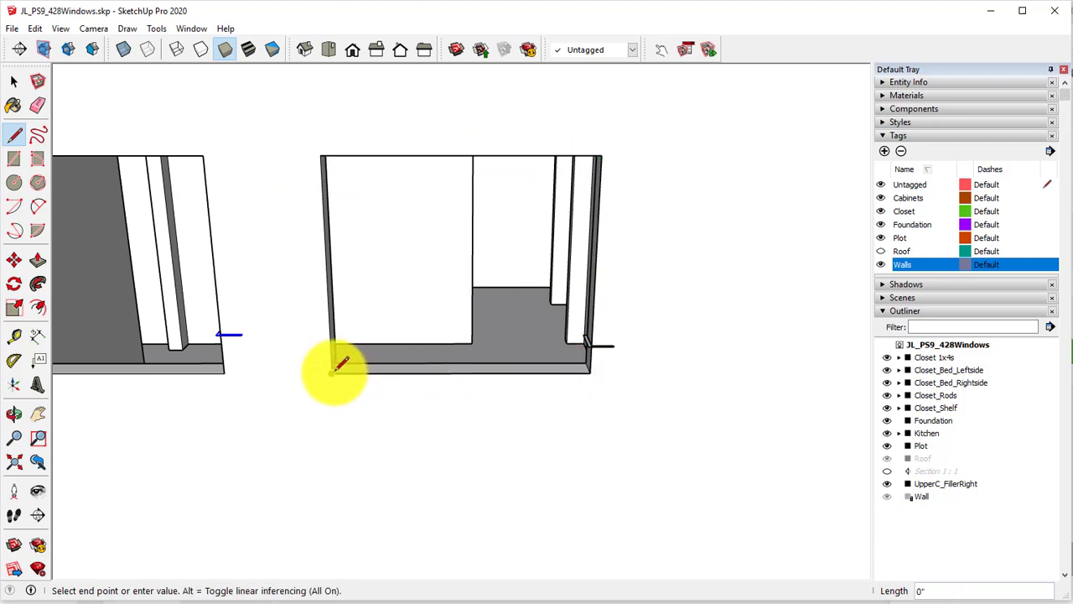
left_click(321, 156)
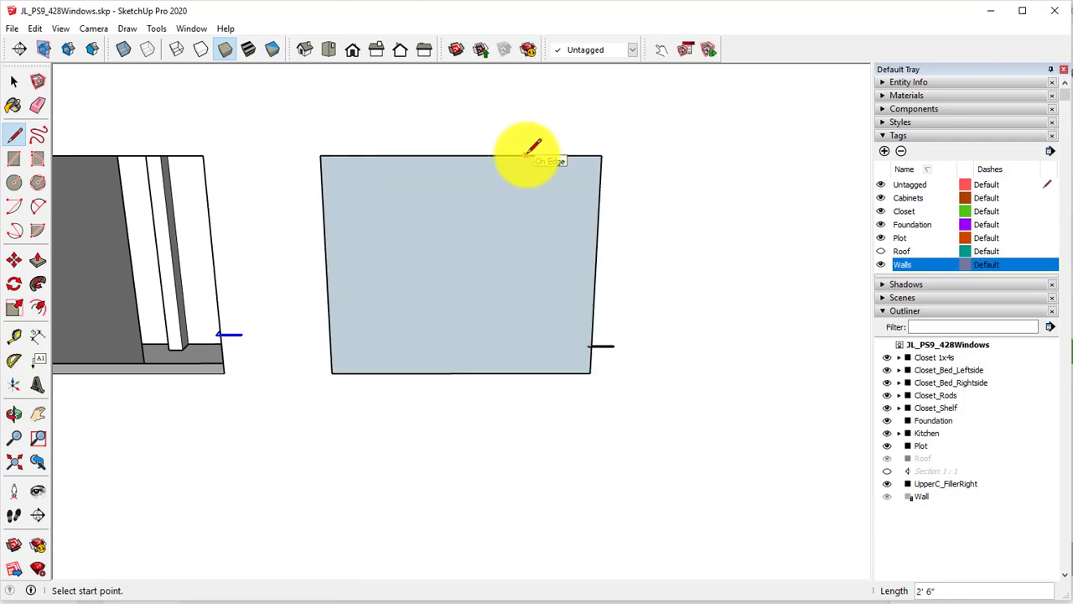
key("ctrl+z")
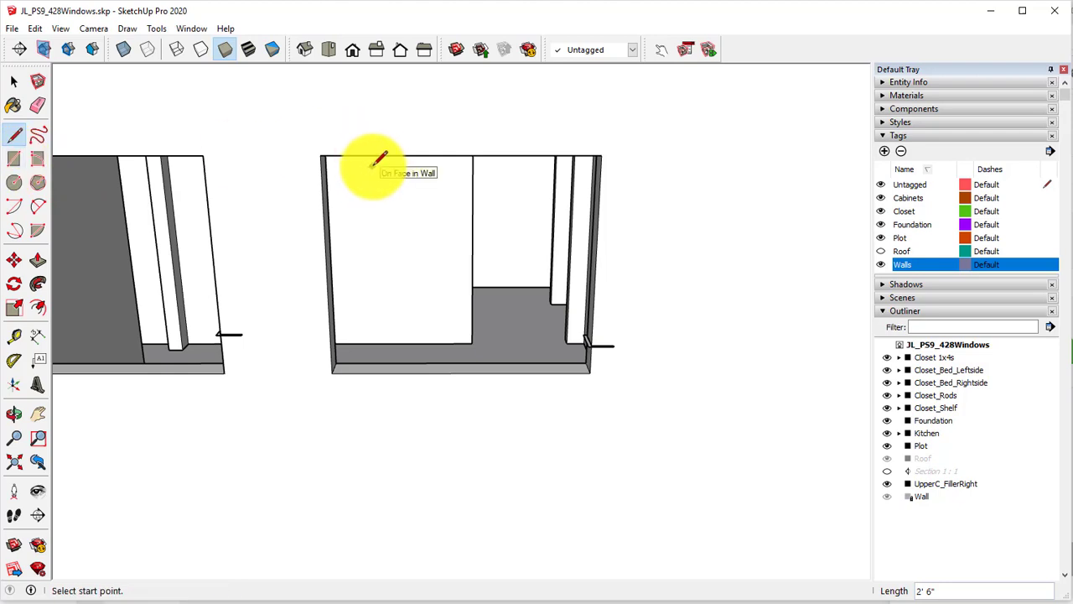
- Draw a 2' 6" by 3' rectangle across the window opening from corner to opposite corner, and delete only its face
left_click(14, 157)
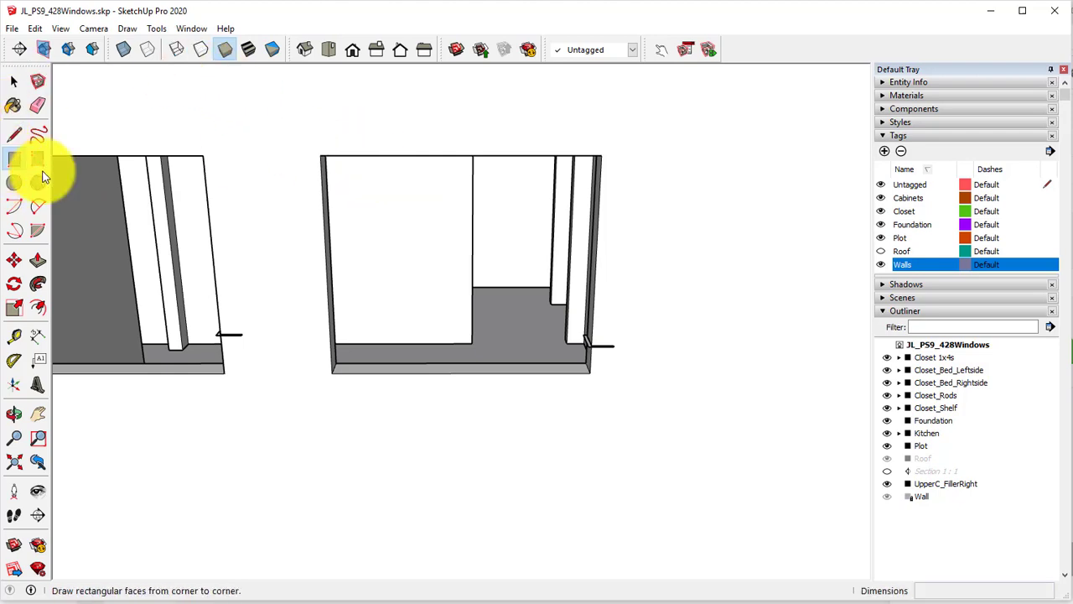
left_click(323, 155)
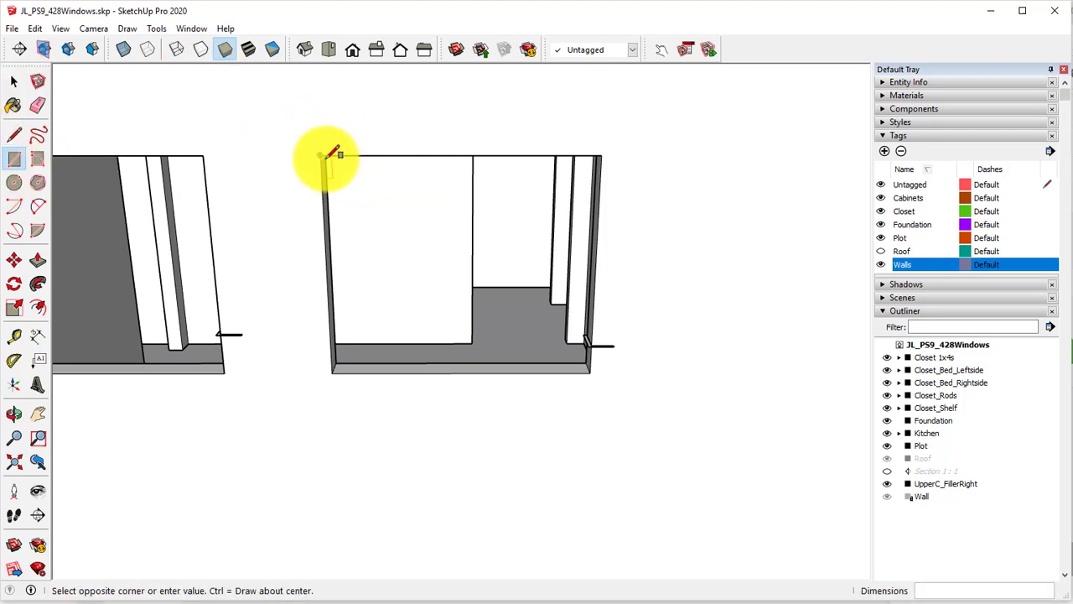
left_click(590, 369)
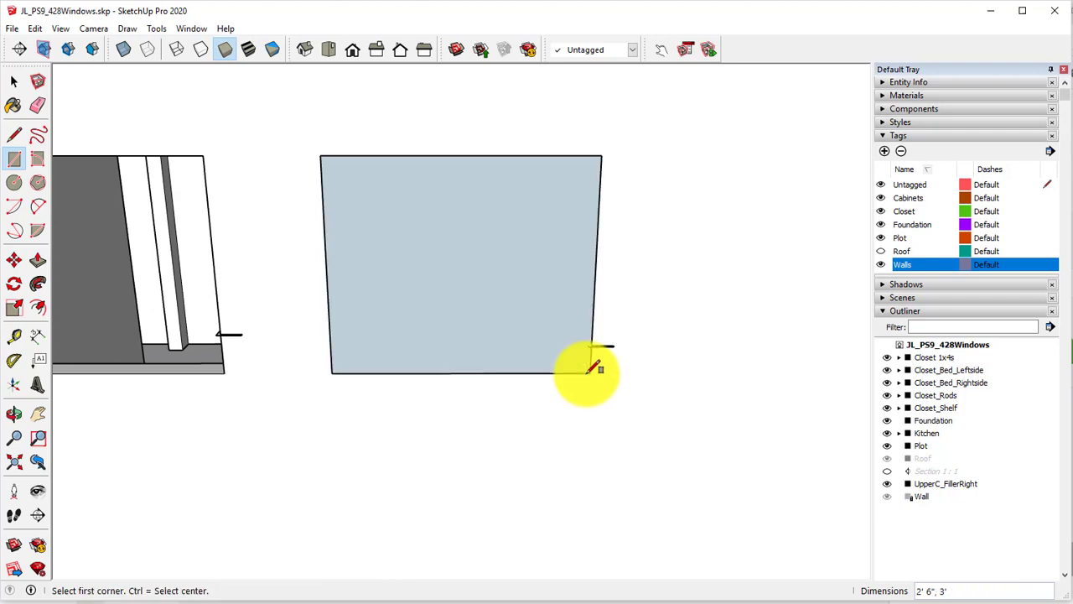
left_click(14, 81)
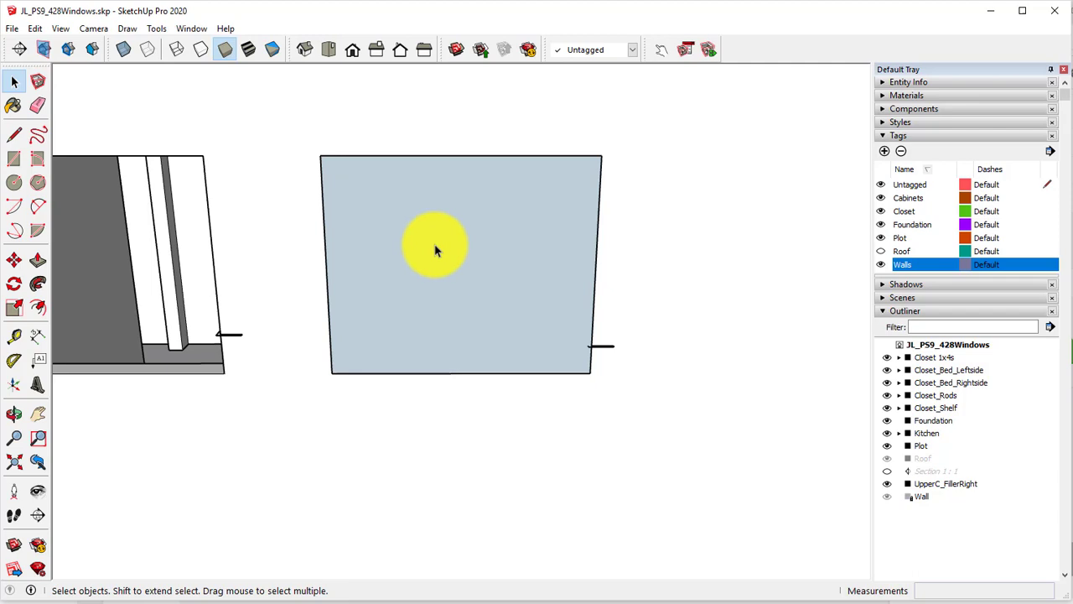
left_click(434, 247)
key("Delete")
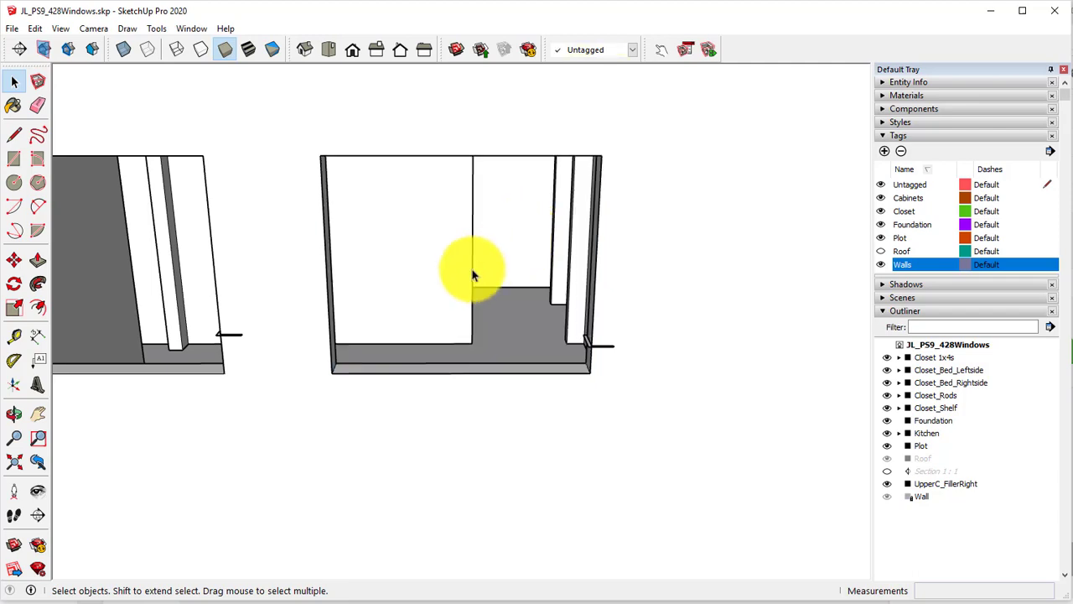
- Hide the Walls tag to isolate the rectangular outline and the two trim profiles
middle_click_drag(390, 398, 495, 443)
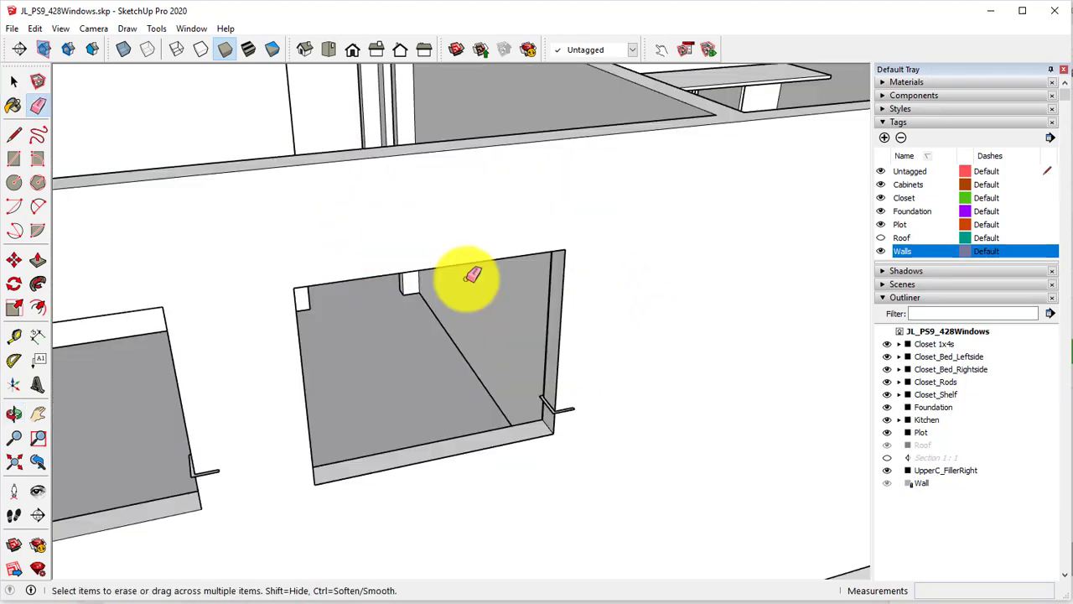
mouse_move(467, 276)
middle_mouse_down()
mouse_move(427, 271)
mouse_move(439, 237)
mouse_move(412, 251)
middle_mouse_up()
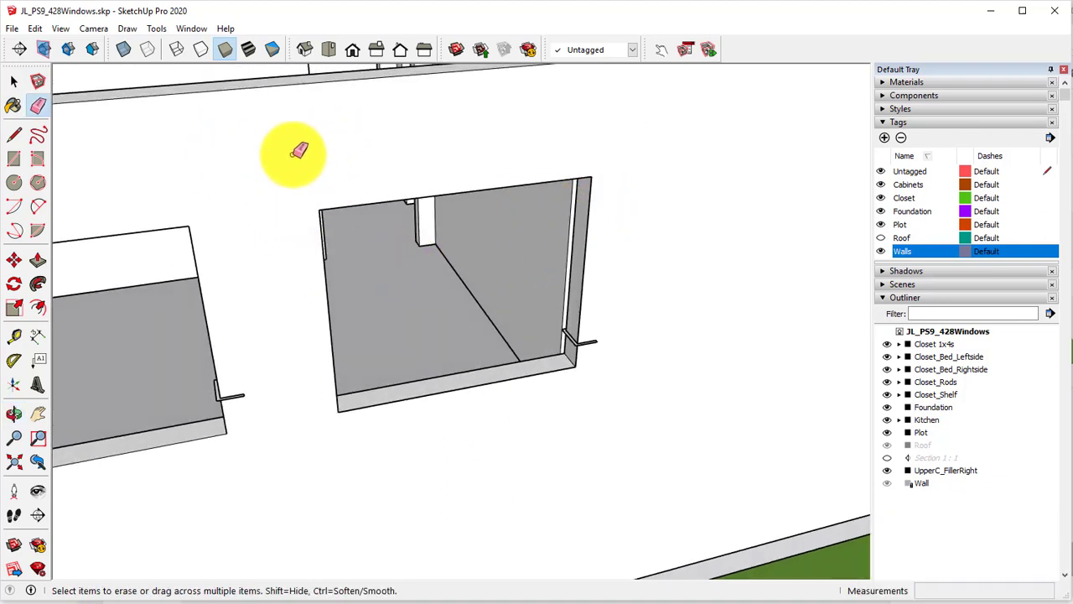
left_click(880, 251)
middle_click_drag(668, 332, 549, 279)
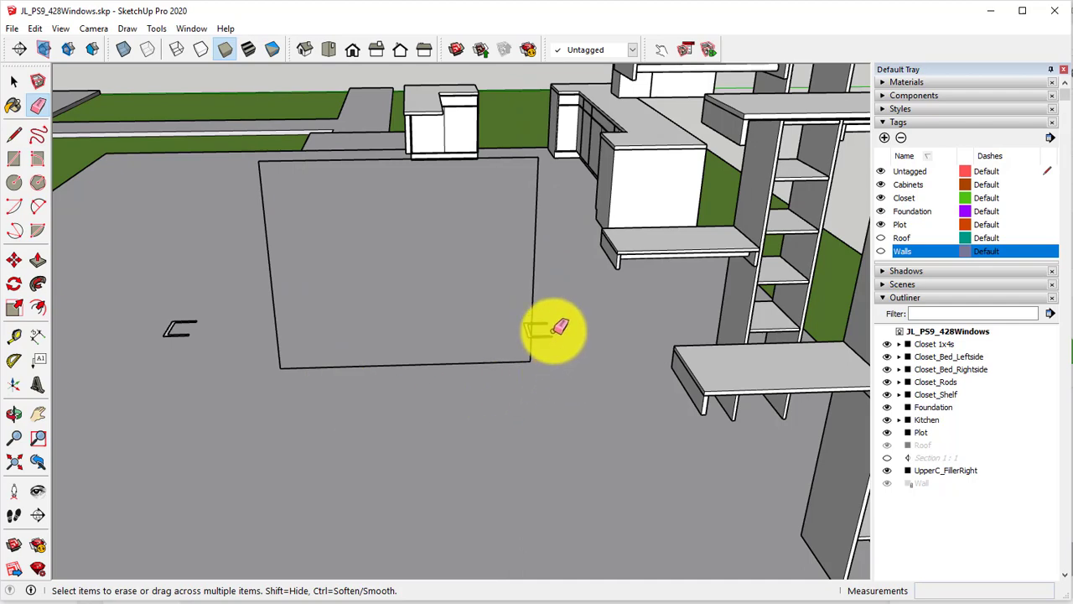
middle_click_drag(270, 409, 420, 498)
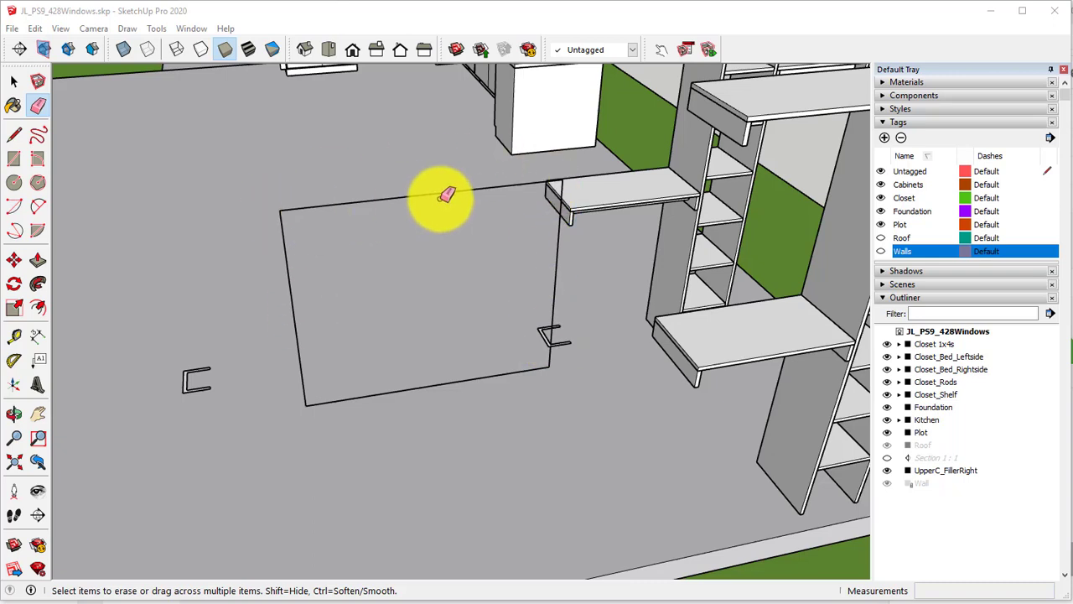
- Try erasing the bottom edge of the rectangular window outline
left_click(424, 383)
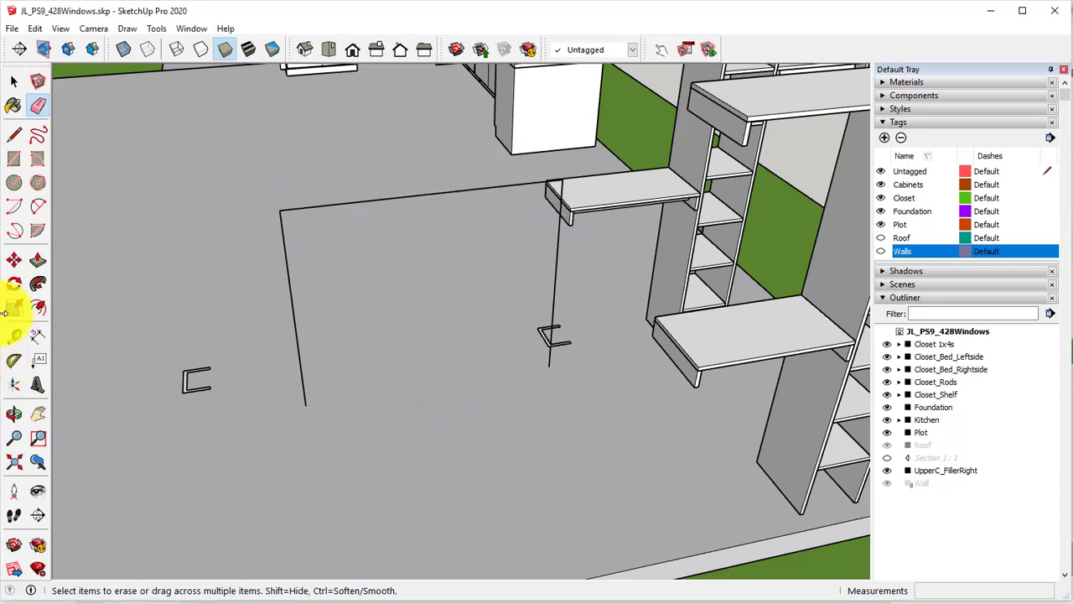
left_click(14, 261)
scroll(503, 372, "up", 4)
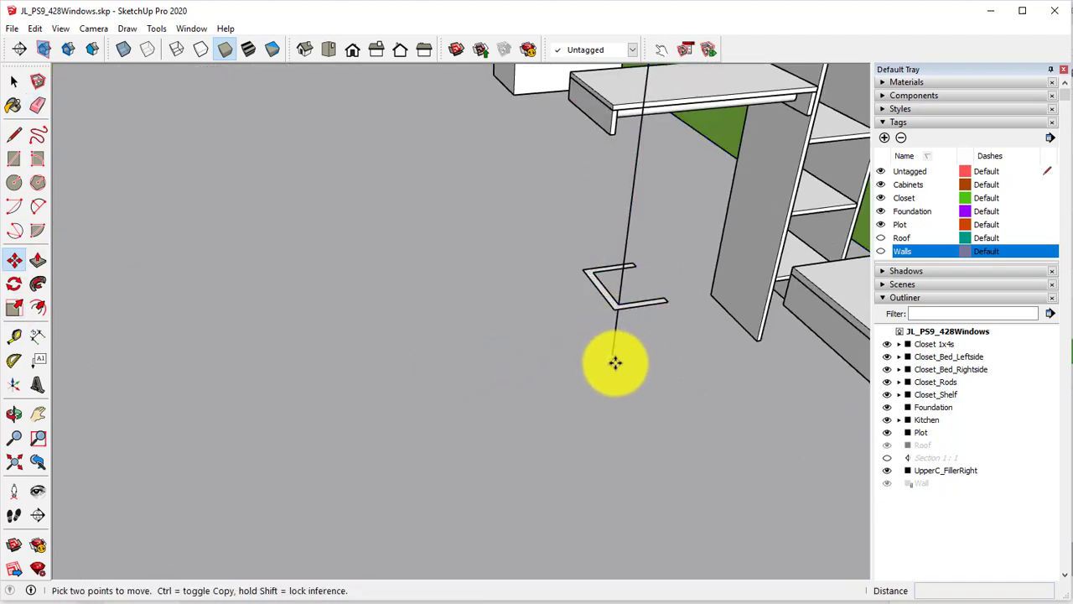
scroll(597, 358, "down", 5)
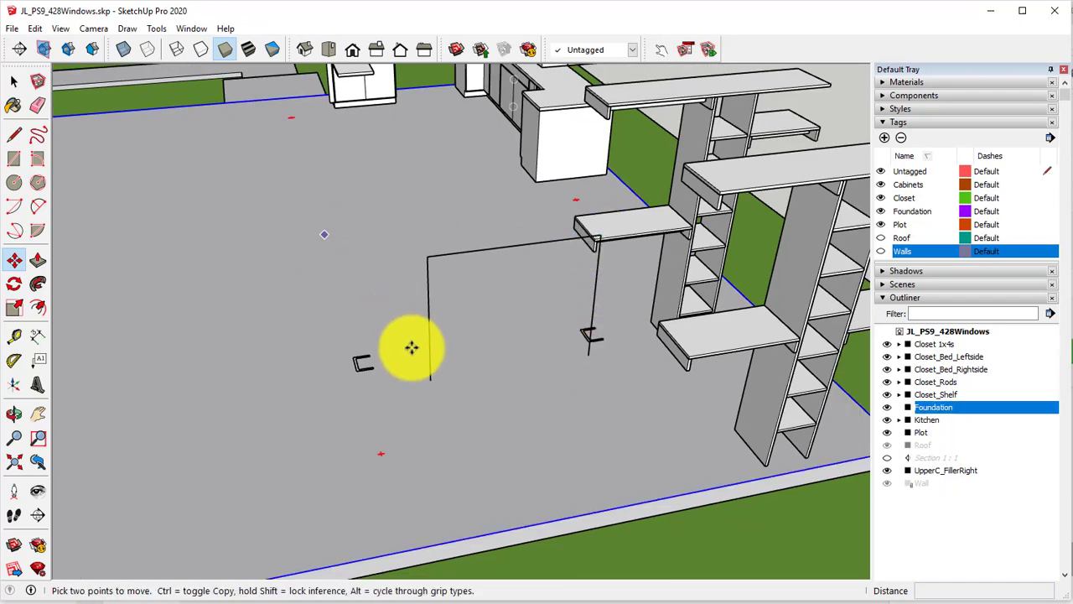
middle_click_drag(431, 382, 521, 382)
scroll(521, 382, "up", 3)
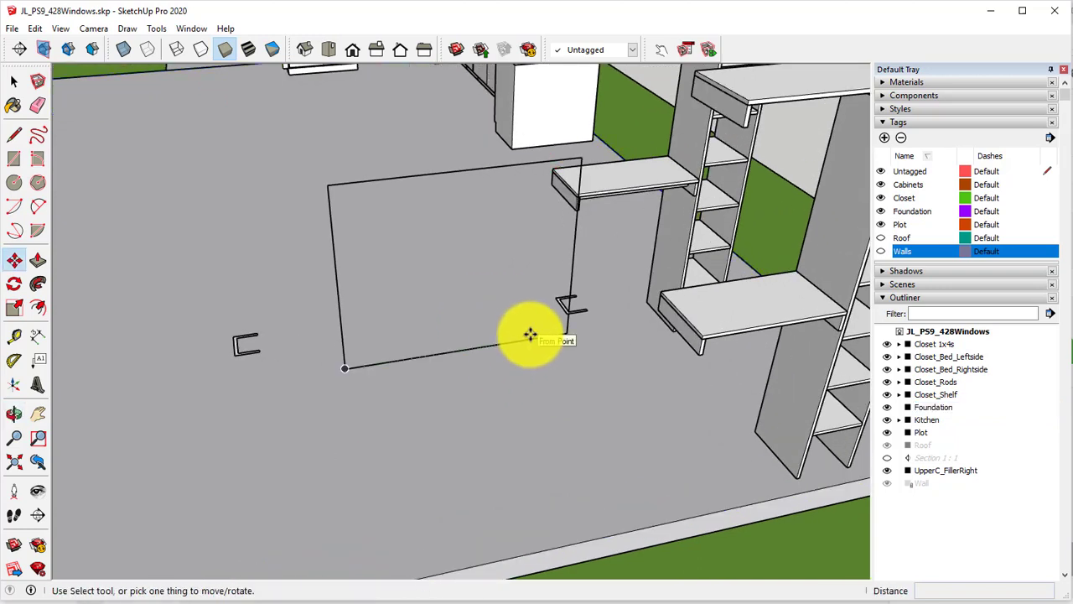
- Erase the top edge of the rectangular window outline so only the sides and sill edge form the path
left_click(38, 105)
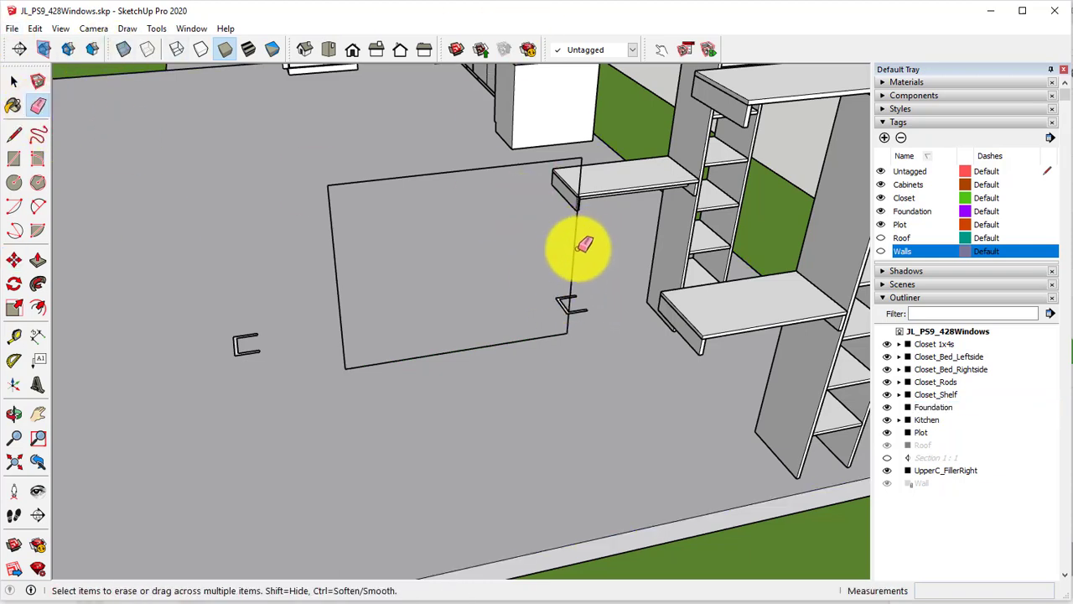
left_click_drag(442, 149, 498, 211)
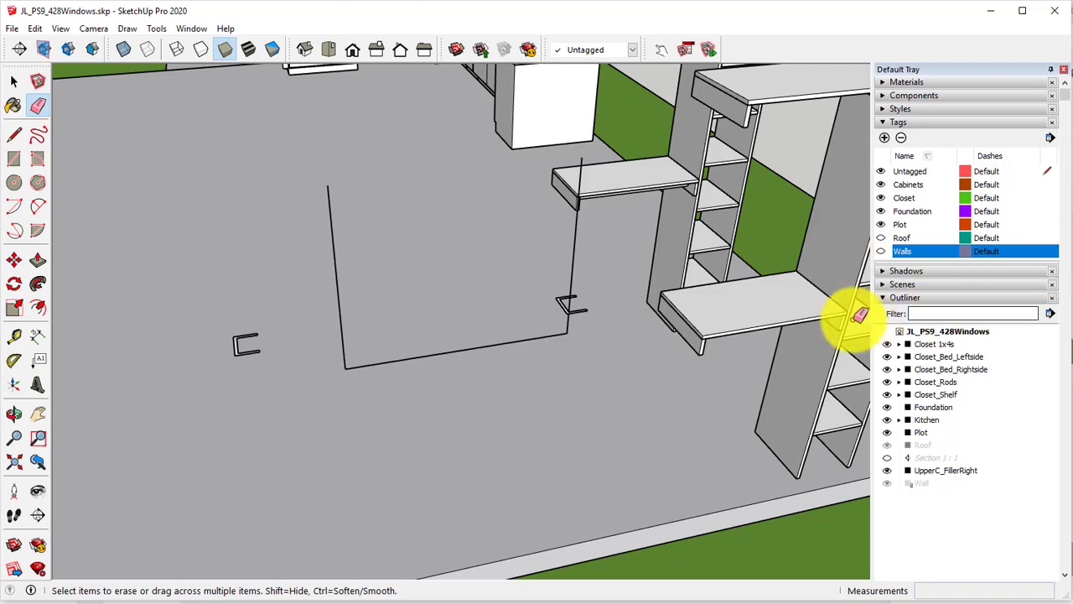
scroll(566, 327, "up", 5)
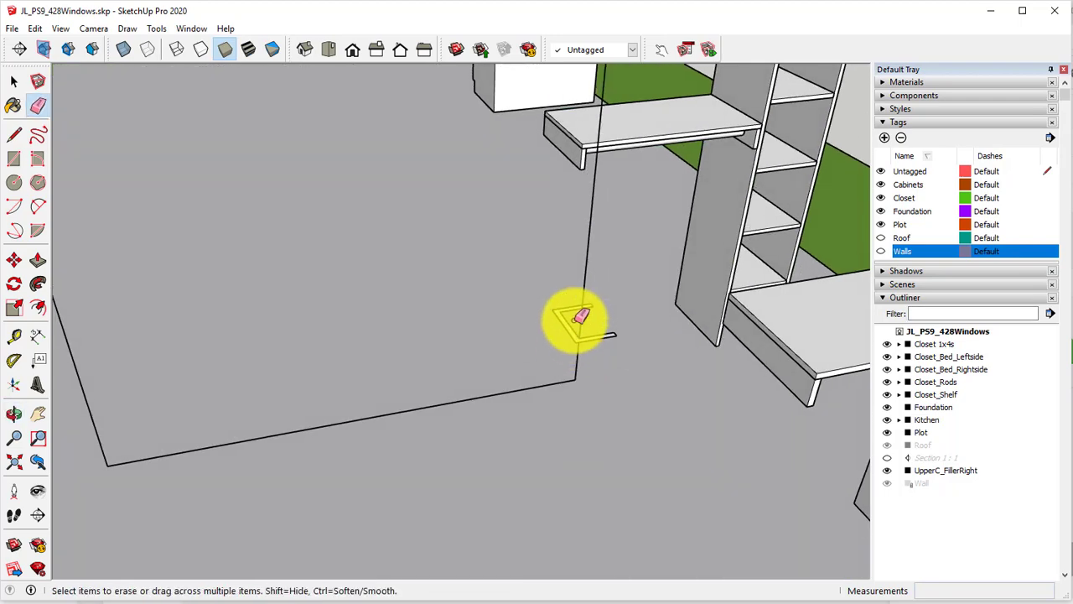
scroll(565, 305, "down", 5)
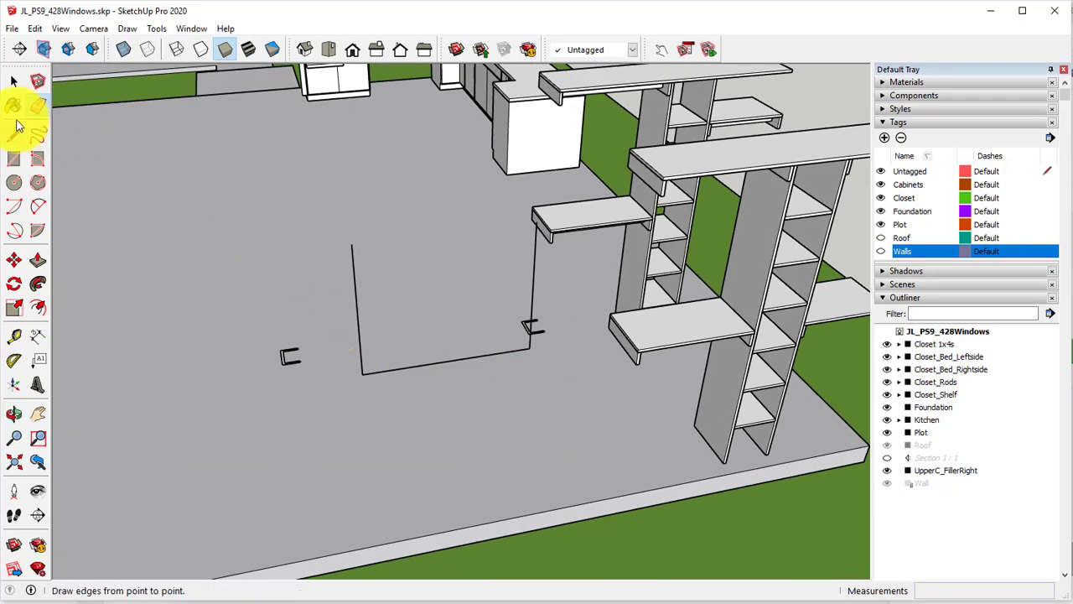
- Try sweeping the detached trim profile with Follow Me along the outline's two side edges and bottom edge
left_click(14, 81)
left_click(290, 358)
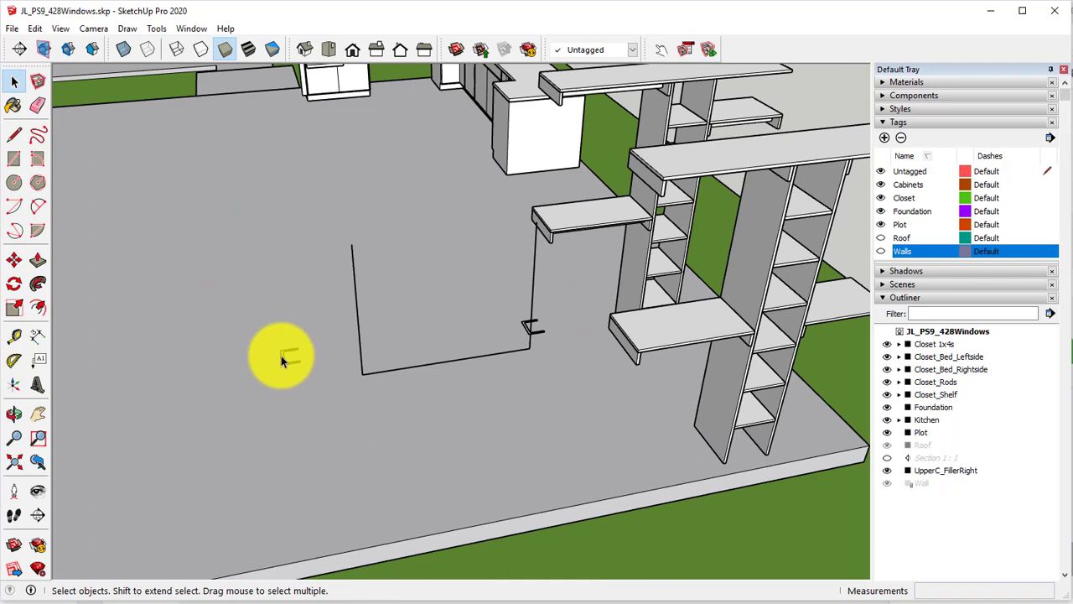
scroll(283, 356, "up", 3)
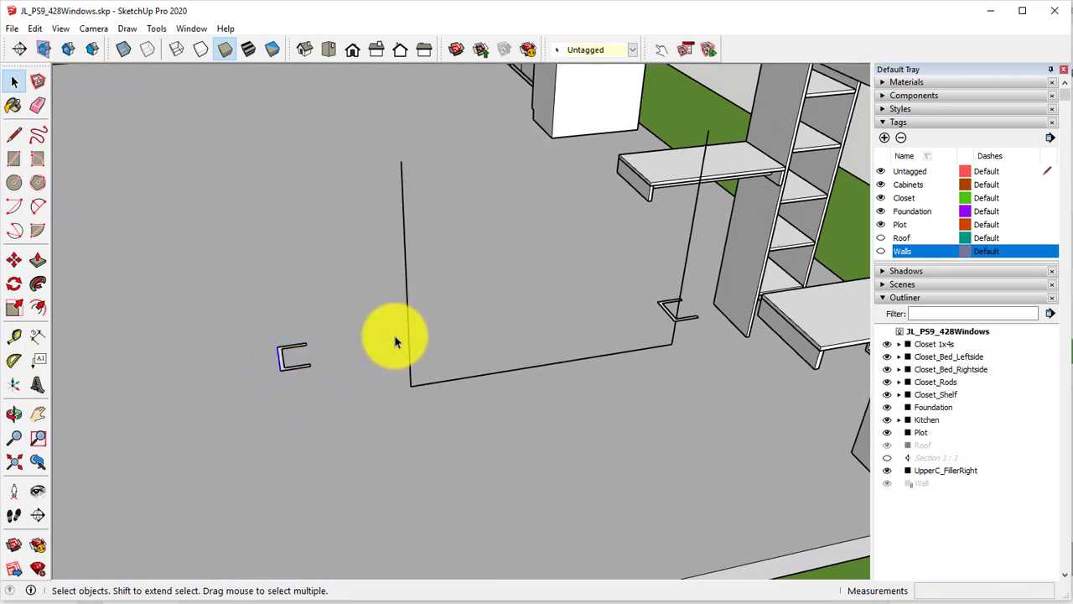
left_click(407, 323)
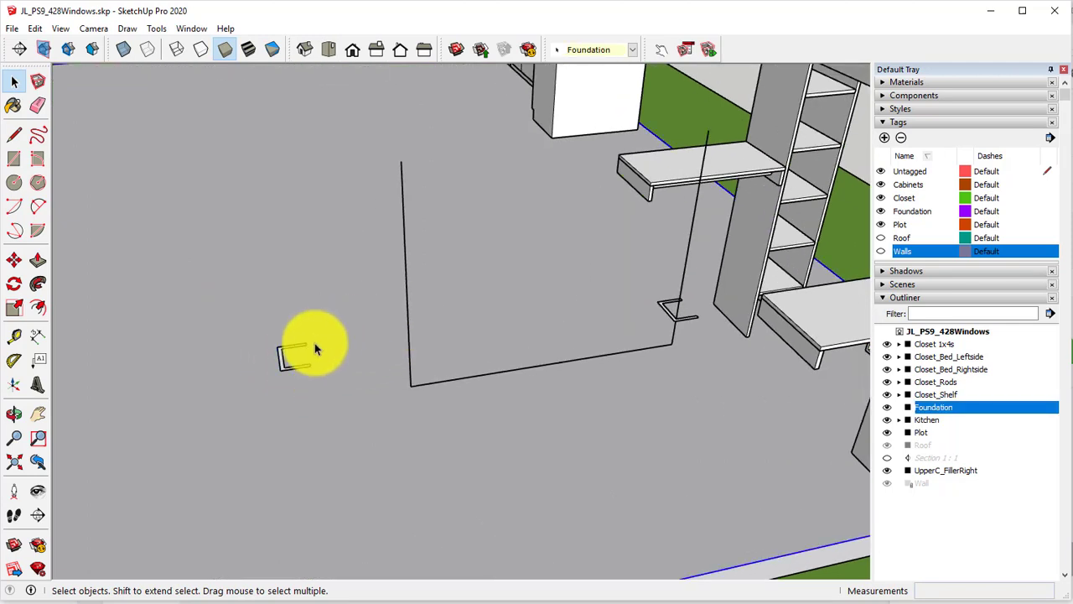
left_click(405, 251)
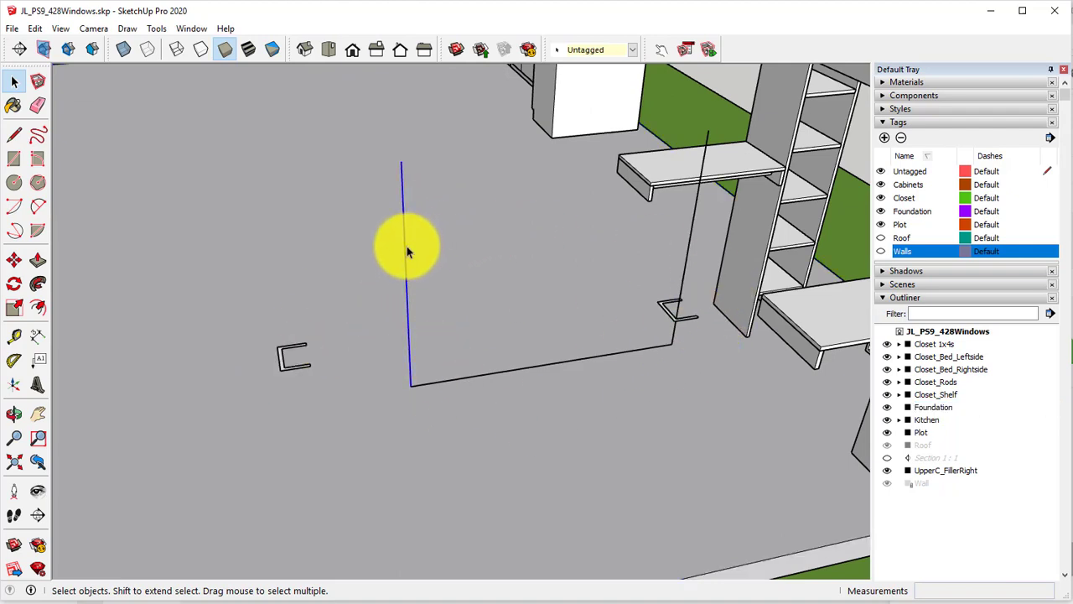
left_click(476, 380, "shift")
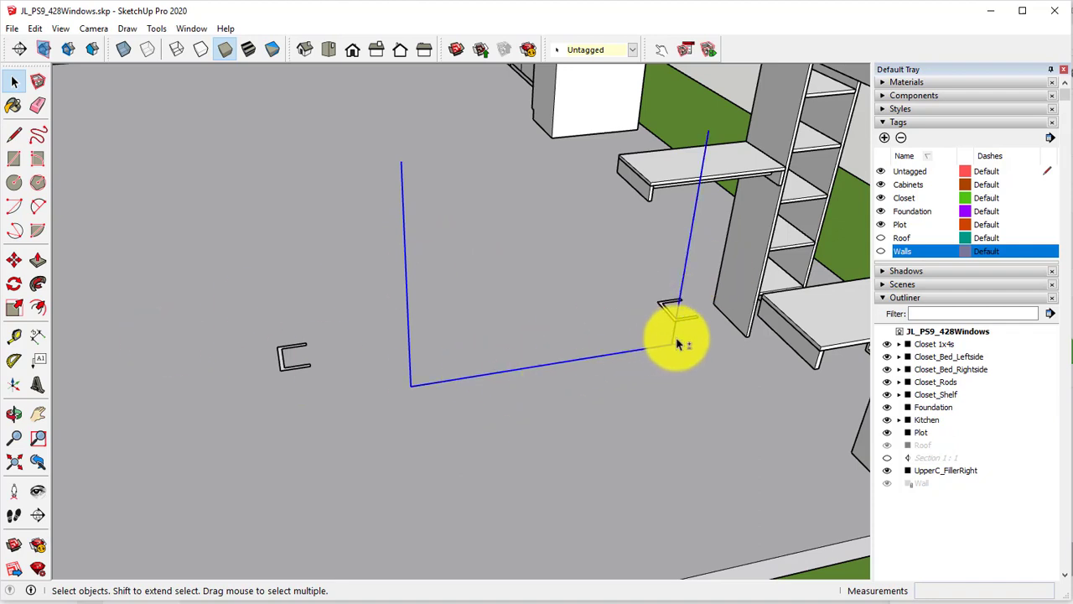
left_click(40, 285)
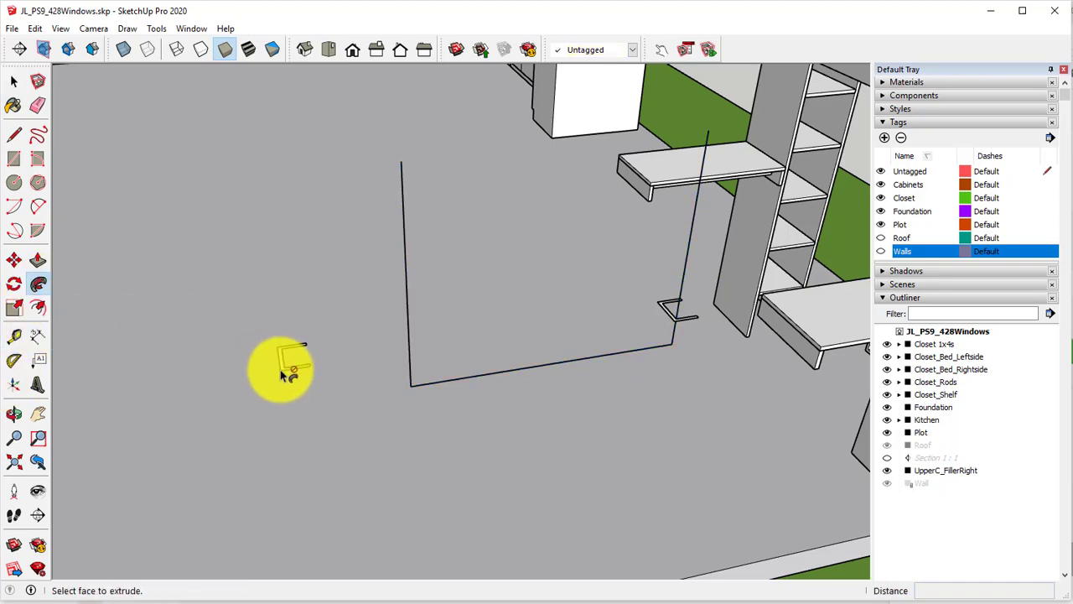
left_click(280, 370)
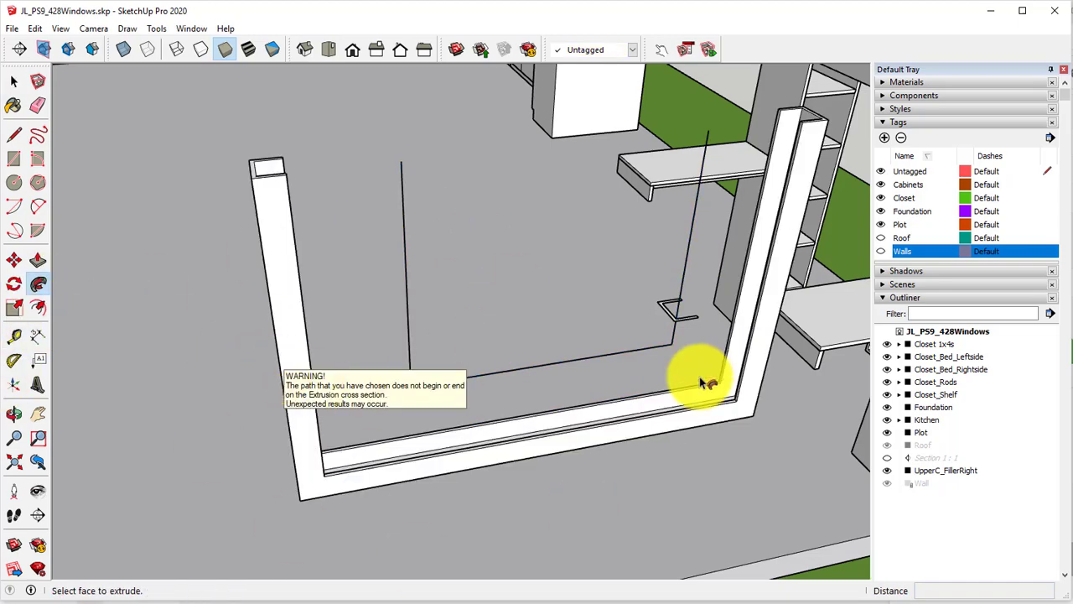
- Inspect the swept trim around the path and undo the Follow Me extrusion
middle_click_drag(699, 376, 587, 511)
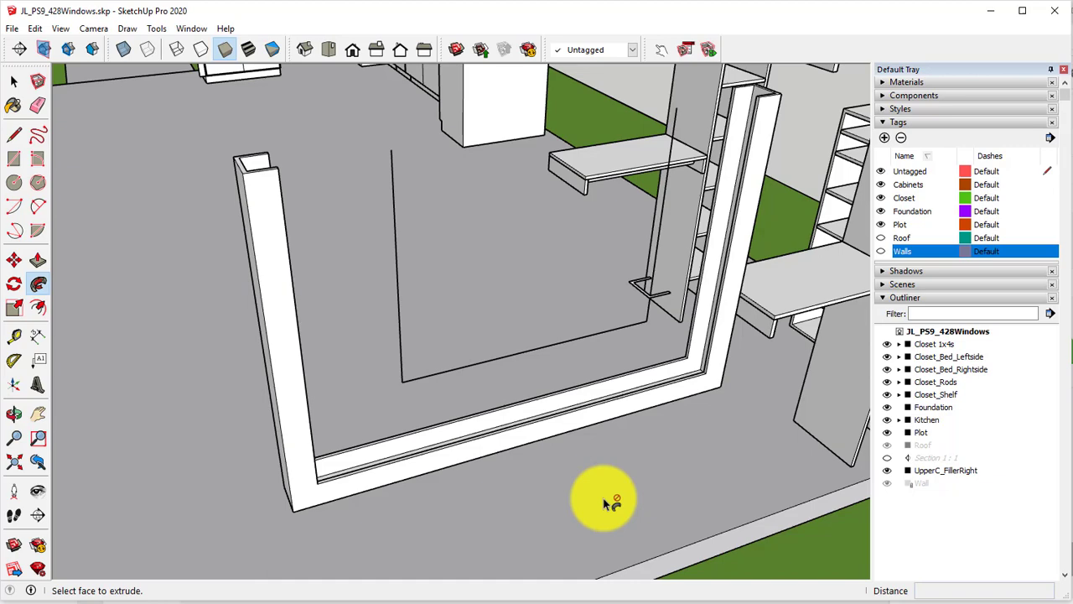
key("ctrl+z")
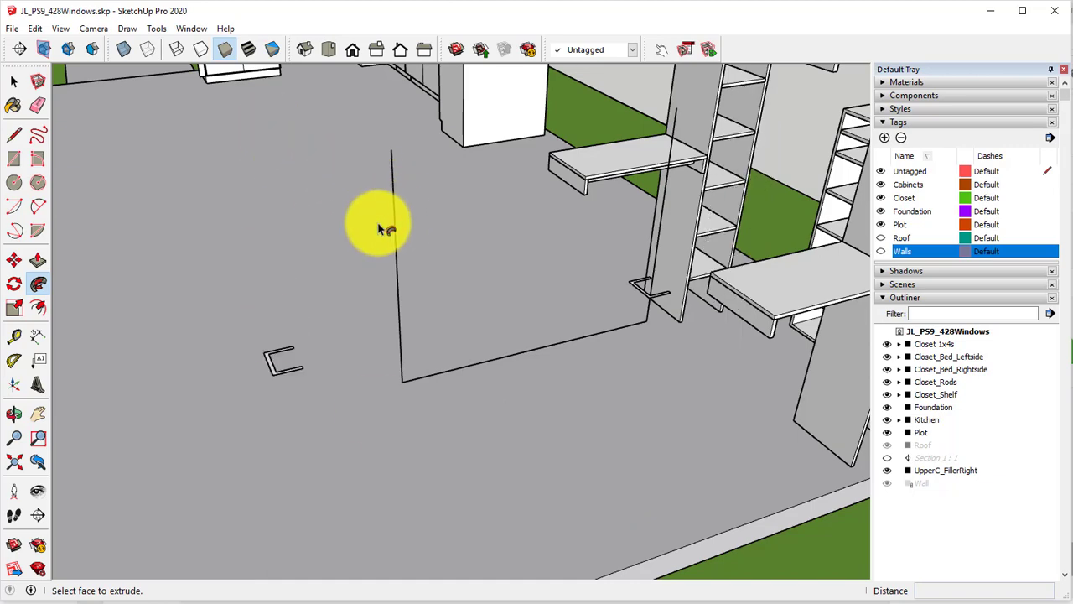
middle_click_drag(378, 224, 316, 260)
middle_click_drag(319, 310, 352, 311)
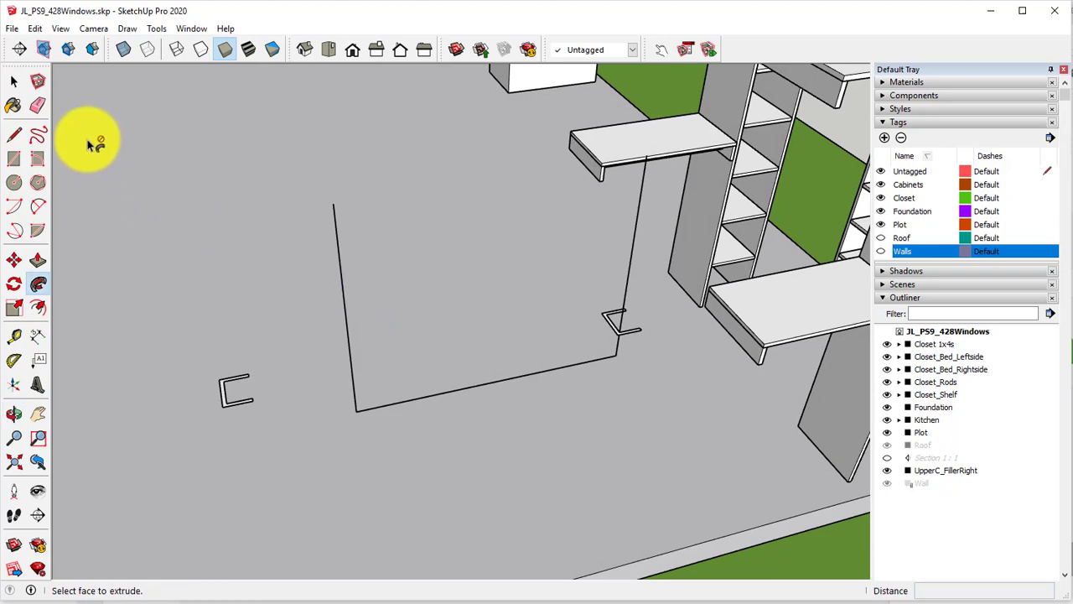
left_click(13, 81)
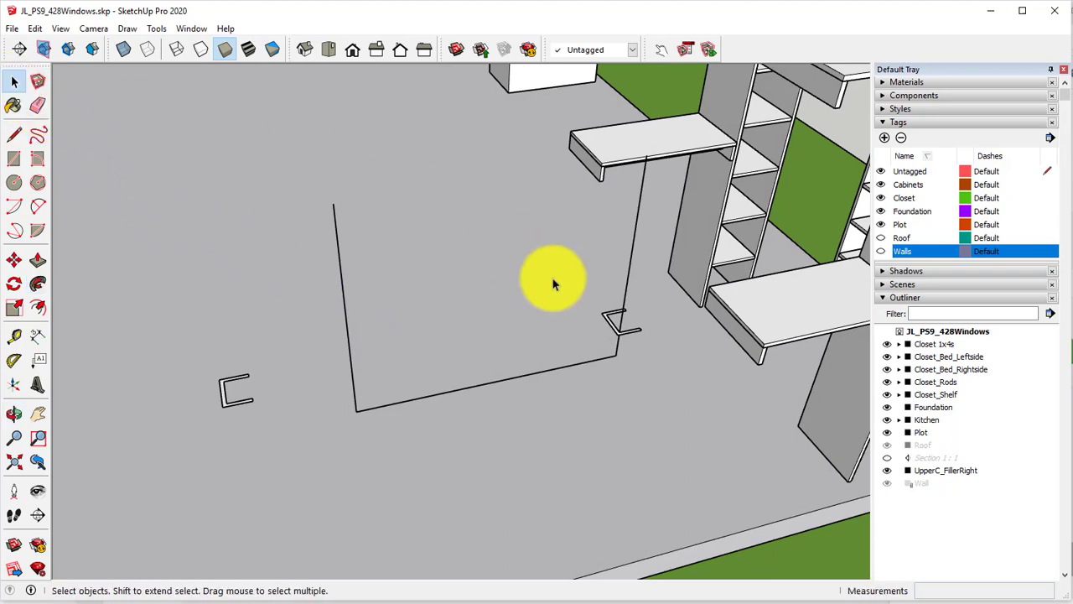
- Close the three-sided window outline with a line across its open top and clear the face inside it
left_click(14, 135)
left_click(333, 204)
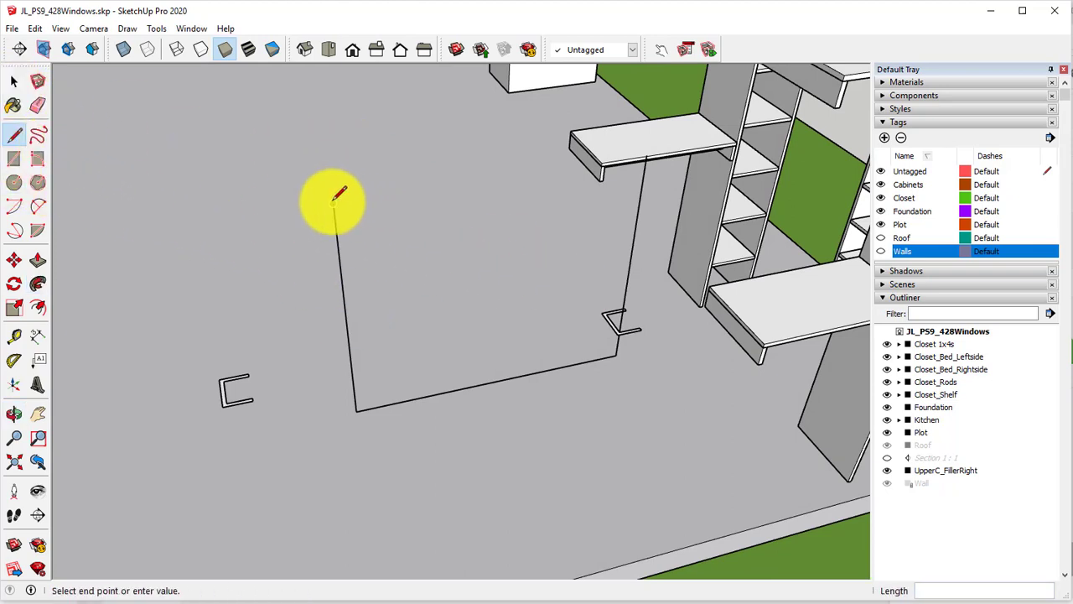
left_click(647, 153)
middle_click_drag(642, 239, 460, 243)
right_click(461, 243)
left_click(497, 285)
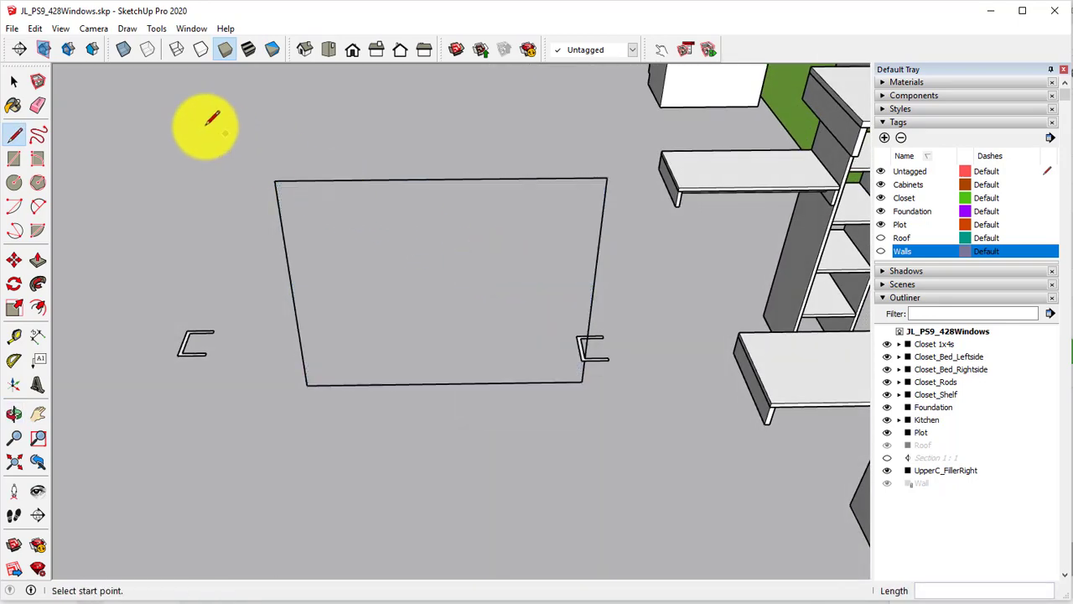
- Select all four edges of the rectangular outline as the sweep path, leaving the Foundation group out of the selection
left_click(13, 83)
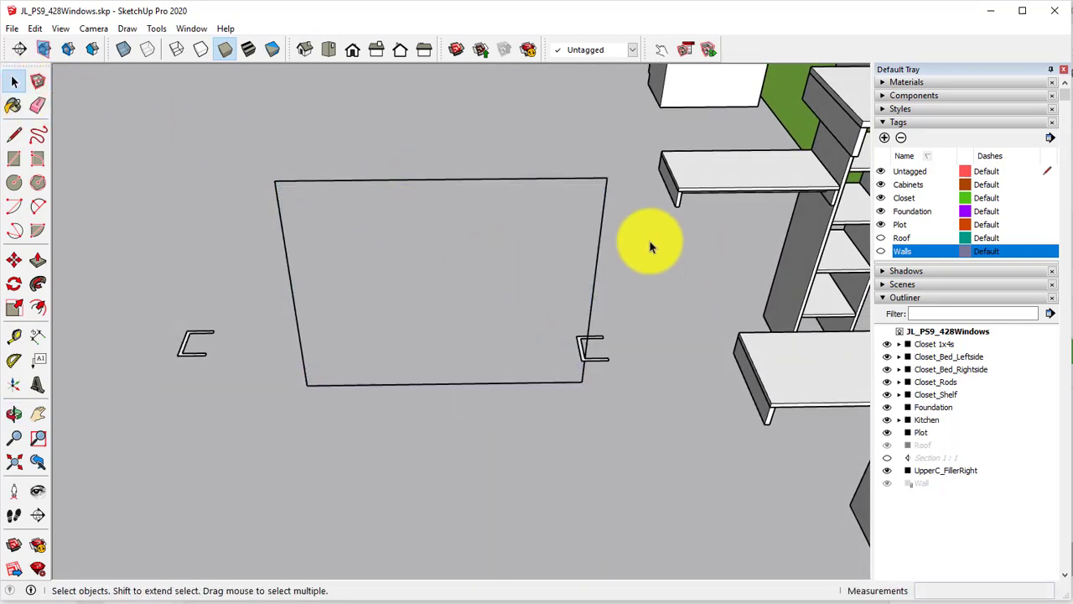
left_click(446, 180)
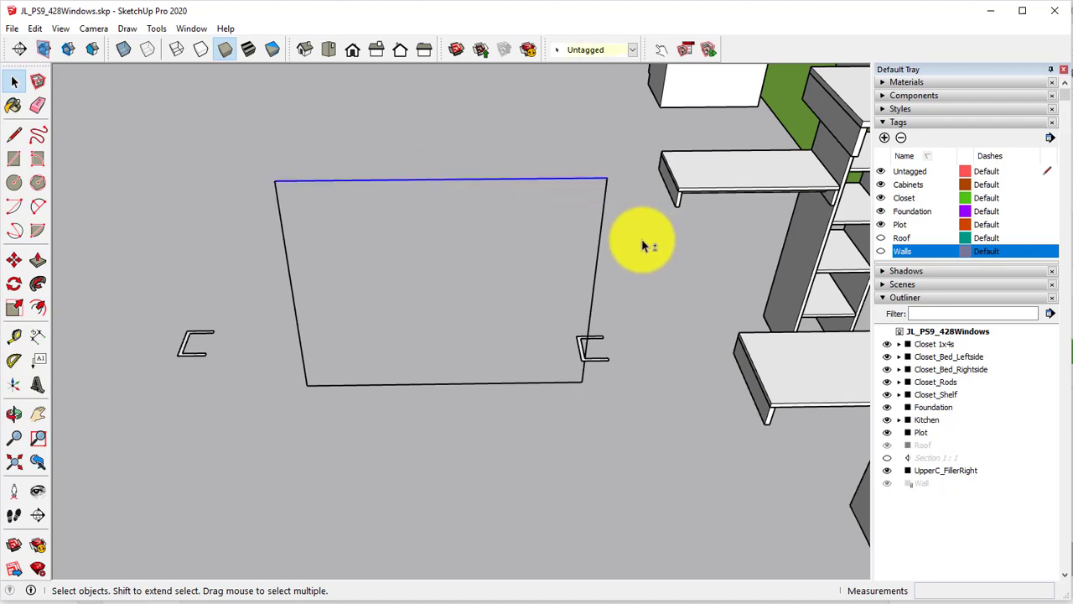
left_click(600, 233, "shift")
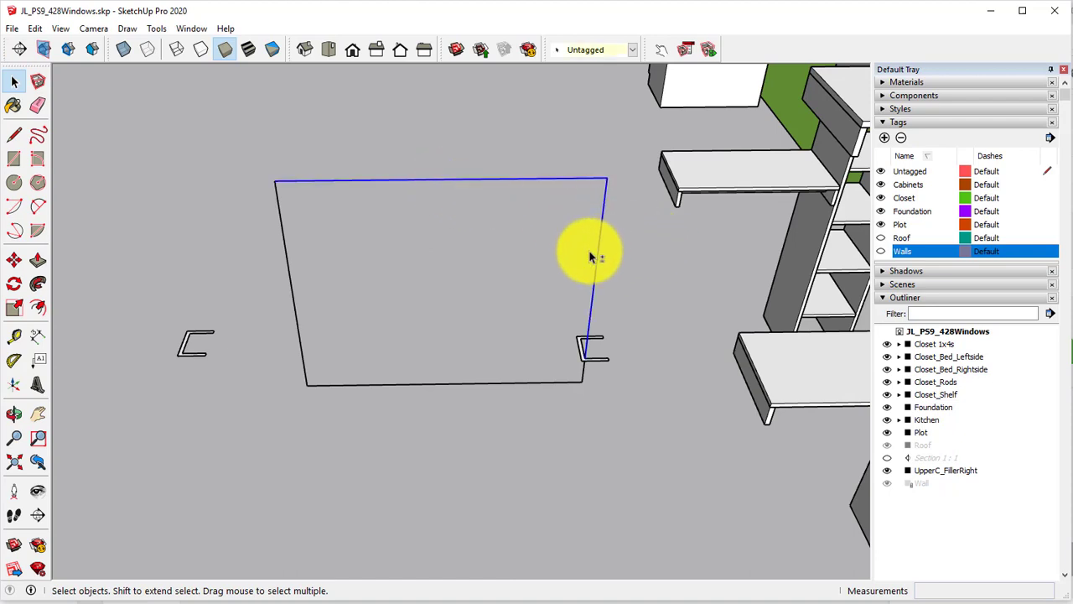
left_click(480, 384, "shift")
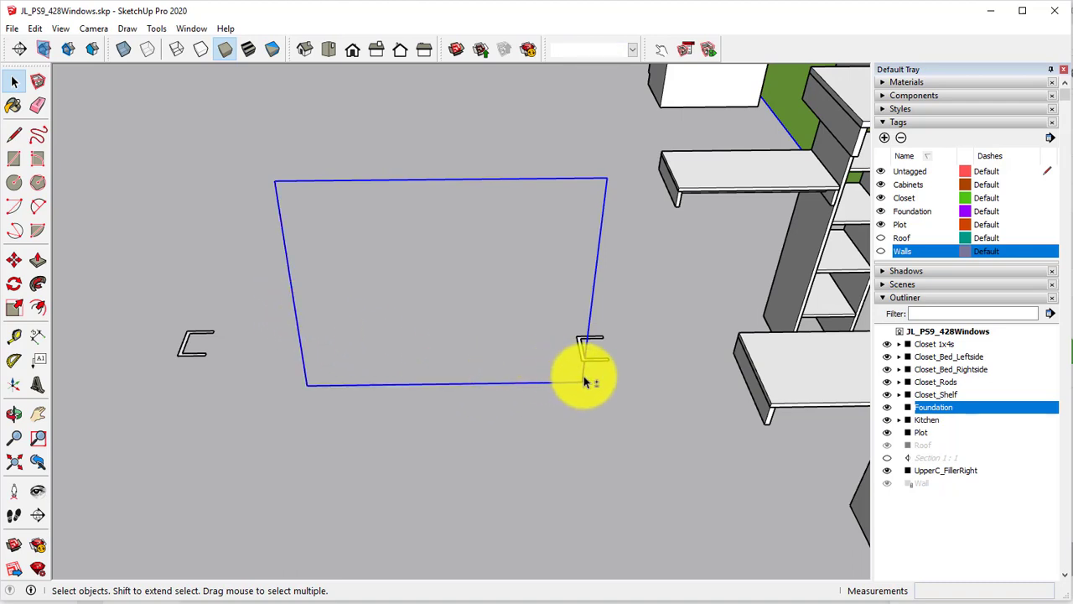
left_click(650, 396, "shift")
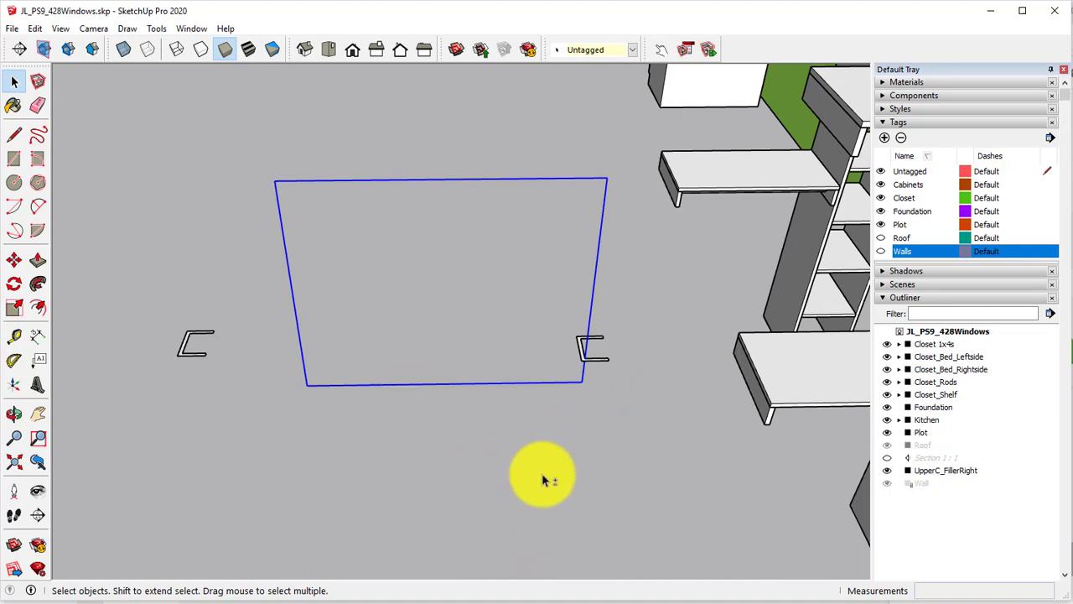
left_click(641, 270, "shift")
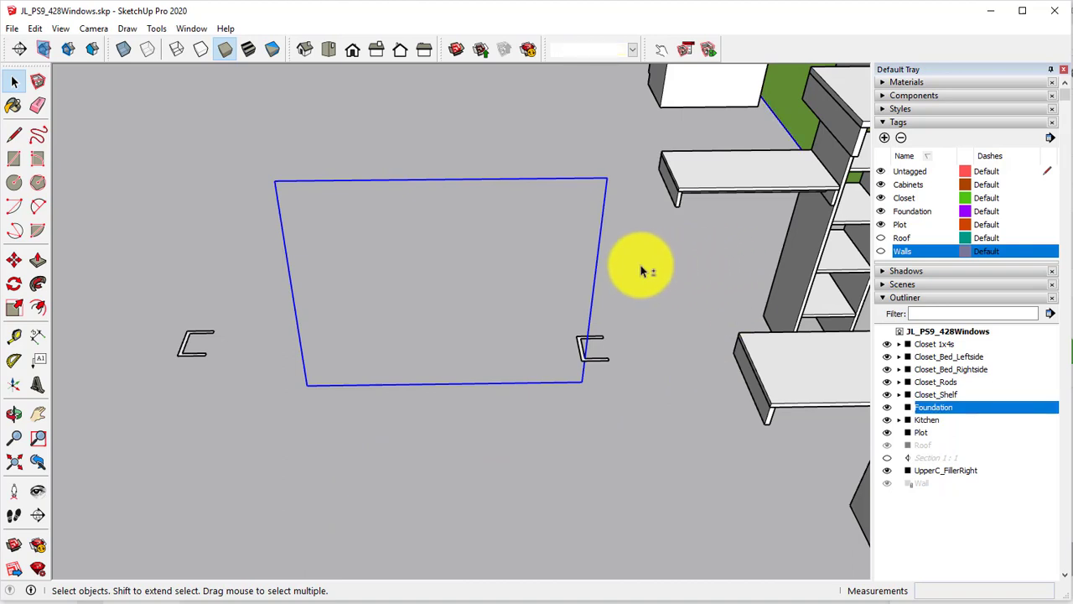
left_click(647, 270, "shift")
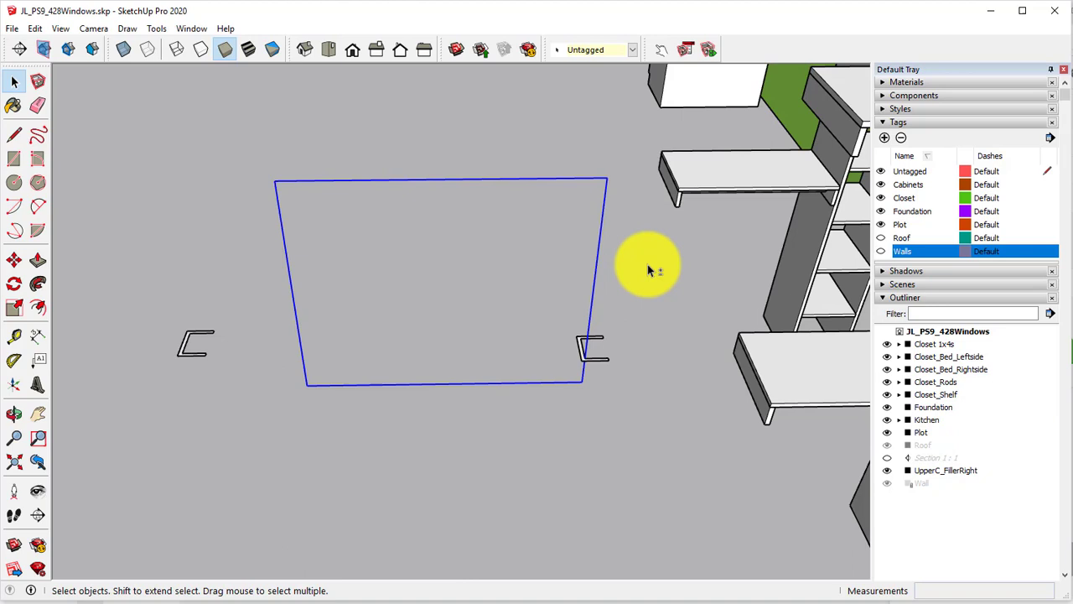
left_click(647, 270, "shift")
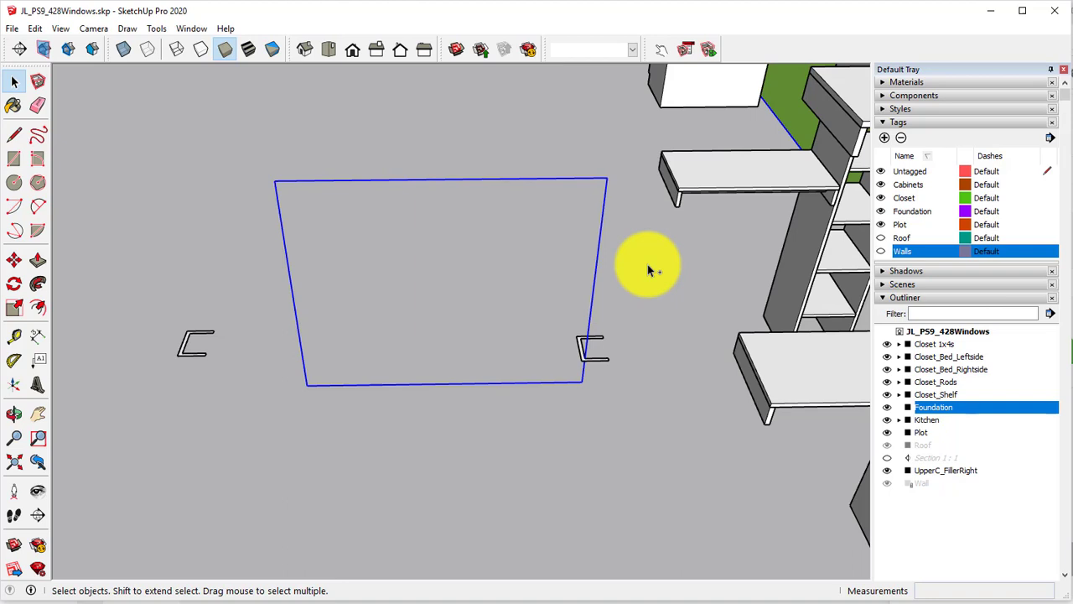
left_click(647, 264)
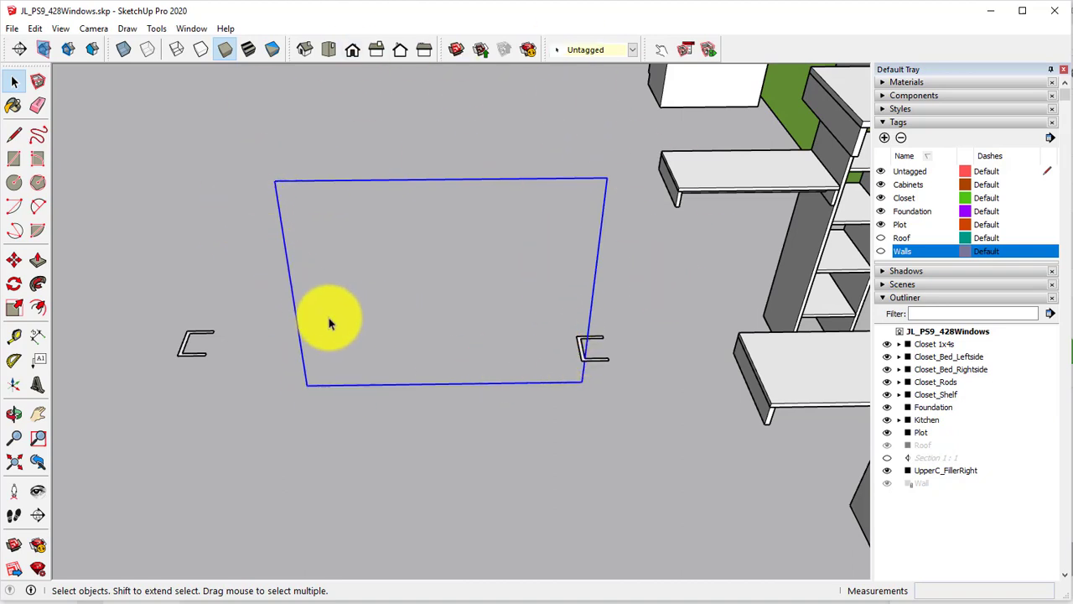
- Sweep the U-shaped profile crossing the rectangular outline around its four edges with Follow Me to form a full trim frame
left_click(40, 281)
scroll(548, 343, "up", 3)
scroll(612, 348, "up", 2)
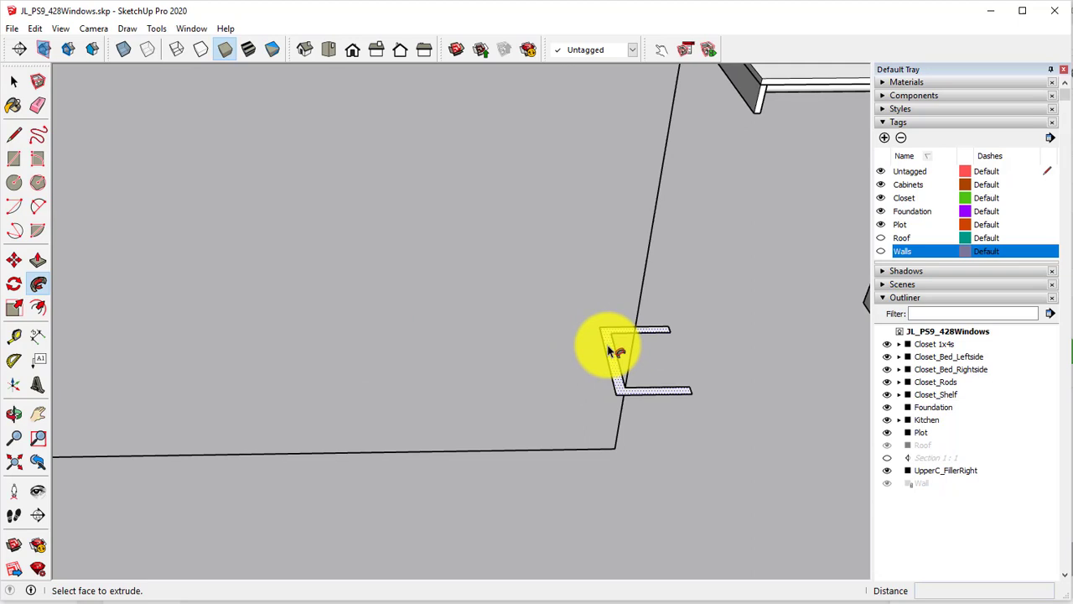
scroll(609, 349, "down", 6)
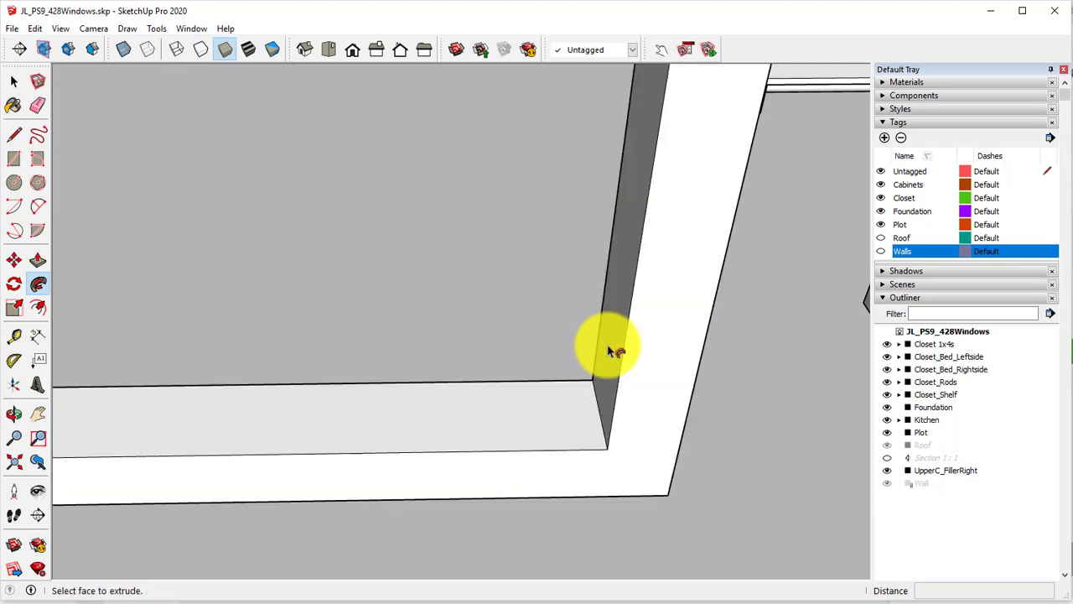
middle_click_drag(462, 378, 804, 289)
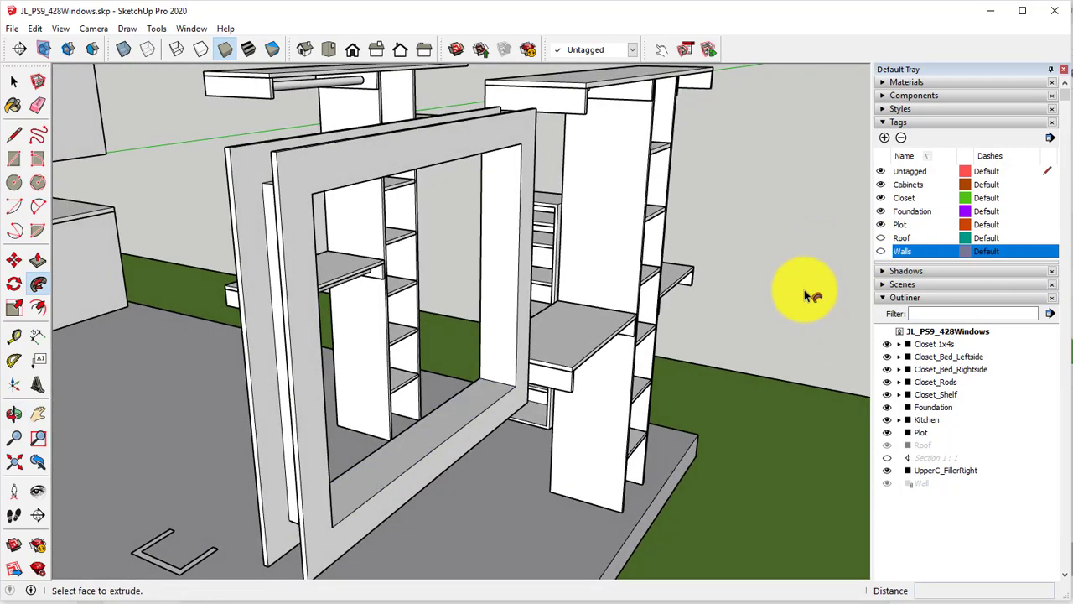
middle_click_drag(642, 319, 503, 330)
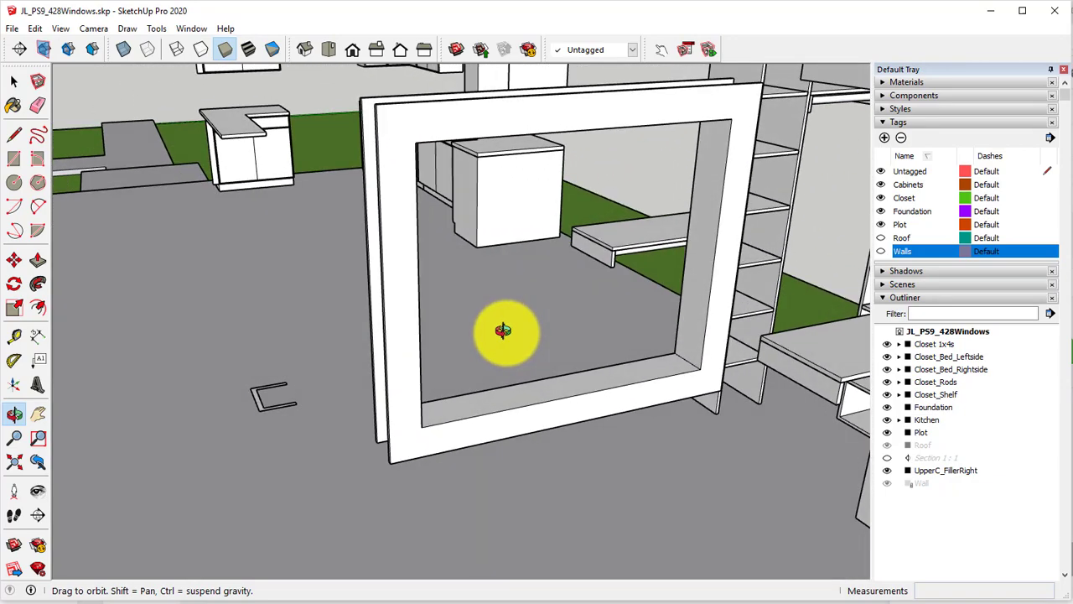
- Make the entire swept trim frame a component named "36bedroomwindows"
left_click(14, 81)
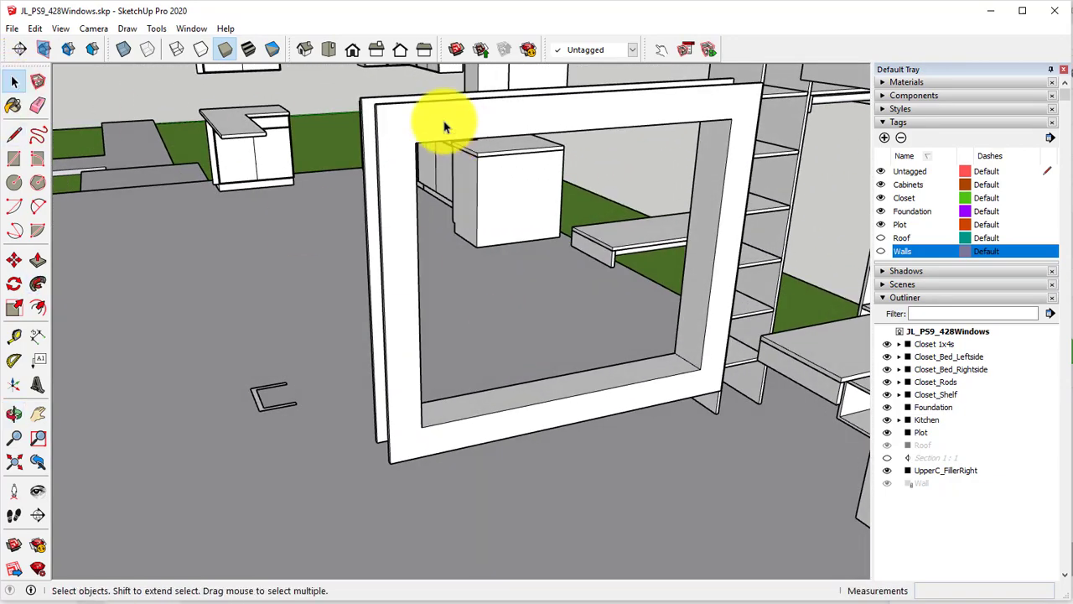
left_click(440, 124)
double_click(440, 124)
right_click(440, 124)
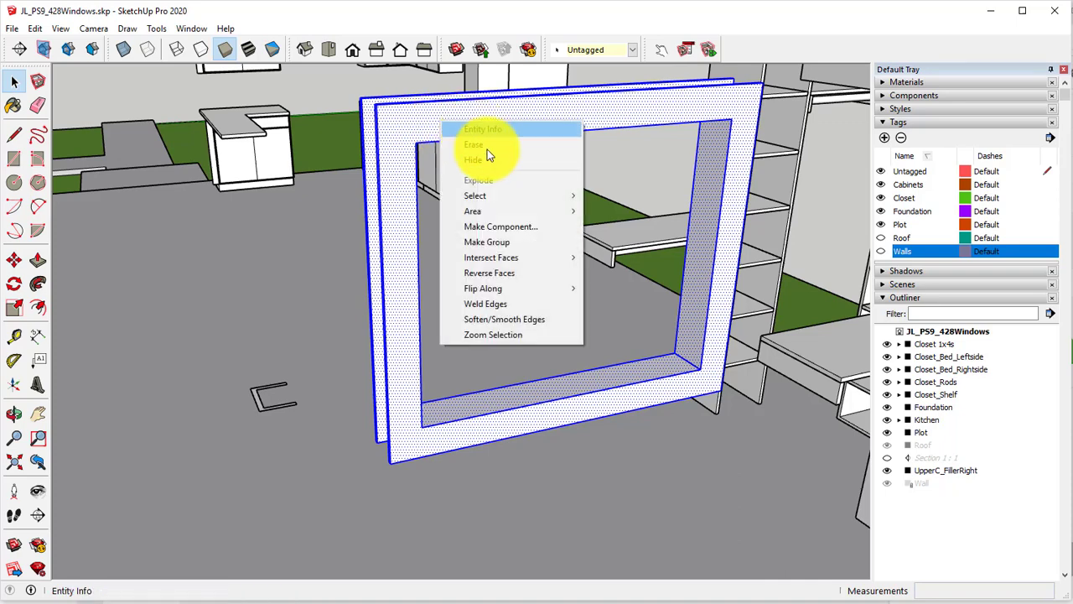
left_click(491, 228)
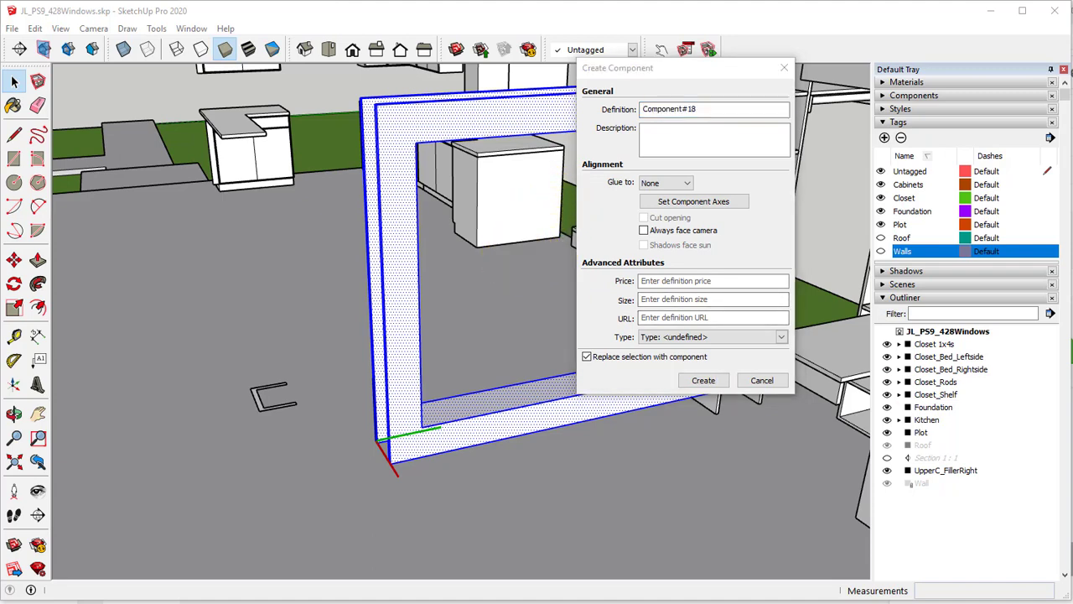
left_click_drag(711, 108, 619, 109)
type("36")
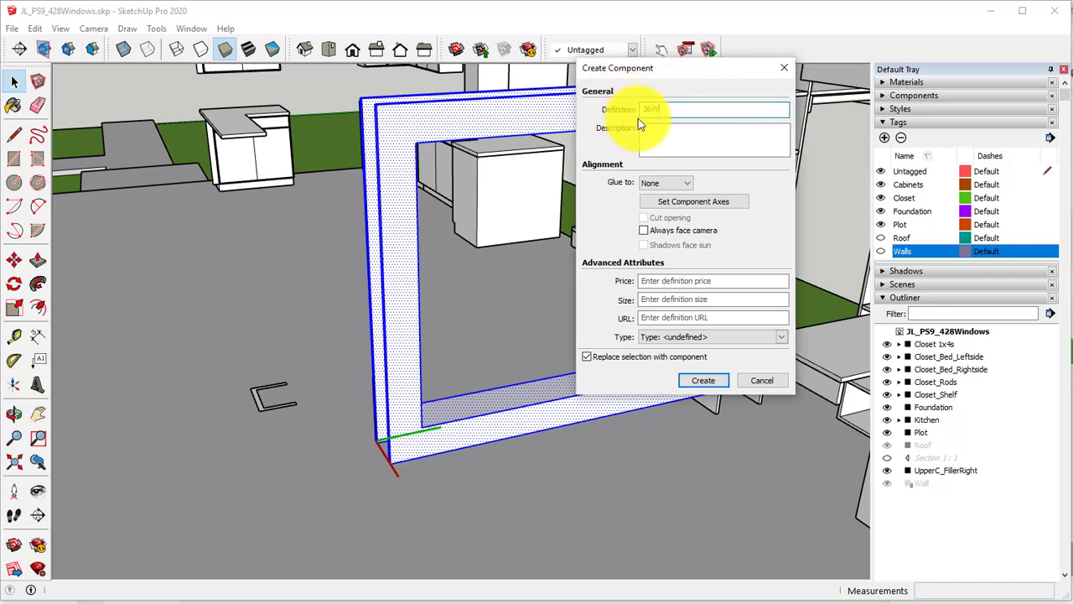
type("bedroomwindows")
left_click(712, 381)
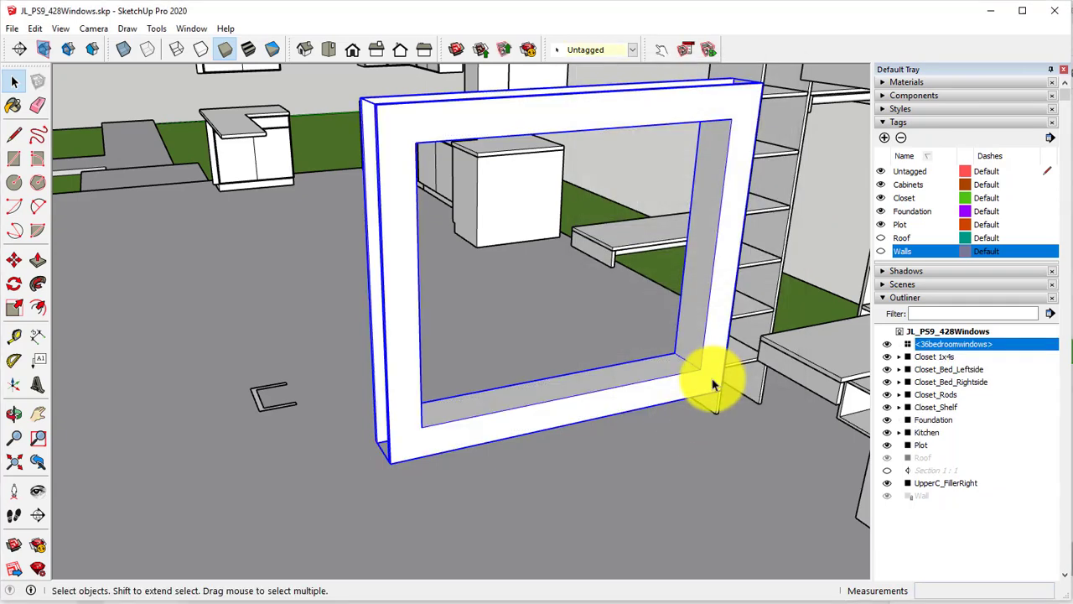
- Show the Walls tag again to check the trim frame in its opening and the neighboring opening
left_click(880, 251)
middle_click_drag(495, 395, 575, 420)
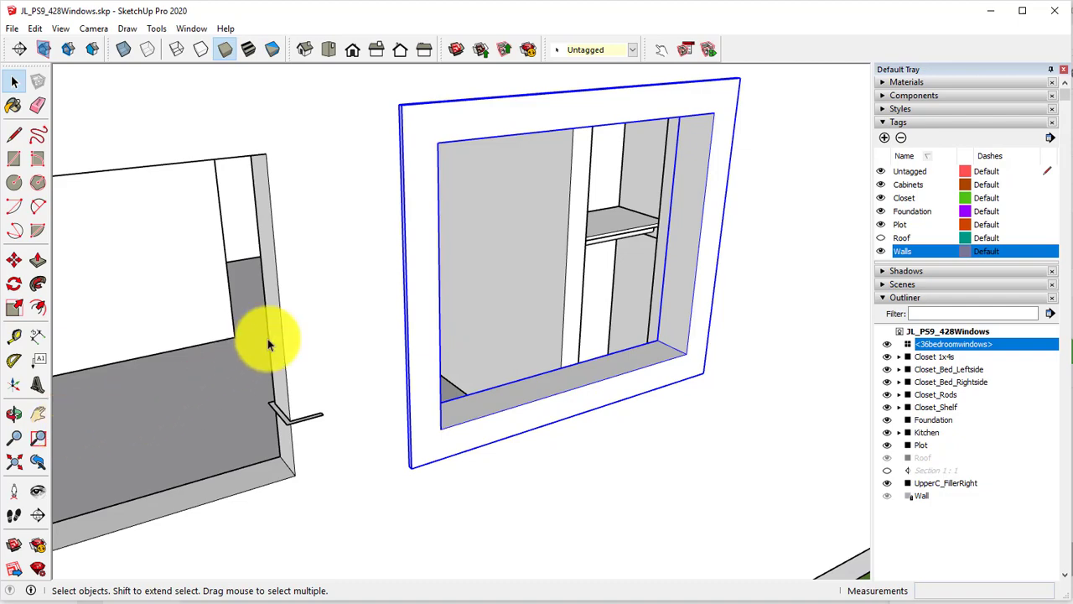
scroll(302, 327, "down", 2)
middle_click_drag(353, 285, 452, 240)
scroll(433, 288, "down", 2)
middle_click_drag(433, 288, 493, 369)
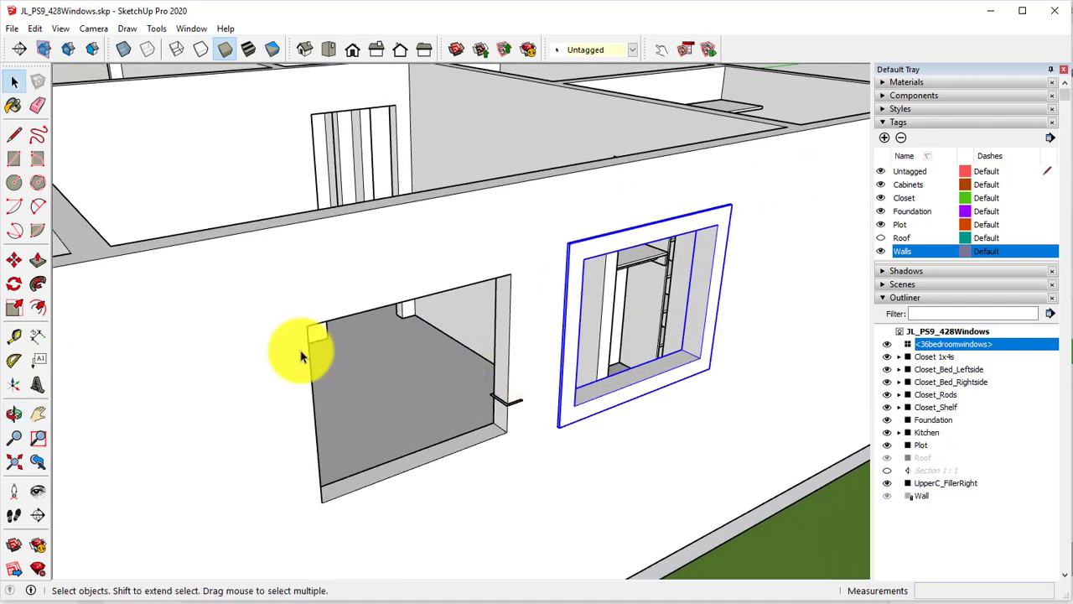
- Move the remaining U-shaped profile straight out from the neighboring window opening, about 1' 10 7/8" clear of the wall
left_click(13, 259)
scroll(448, 412, "up", 3)
key("space")
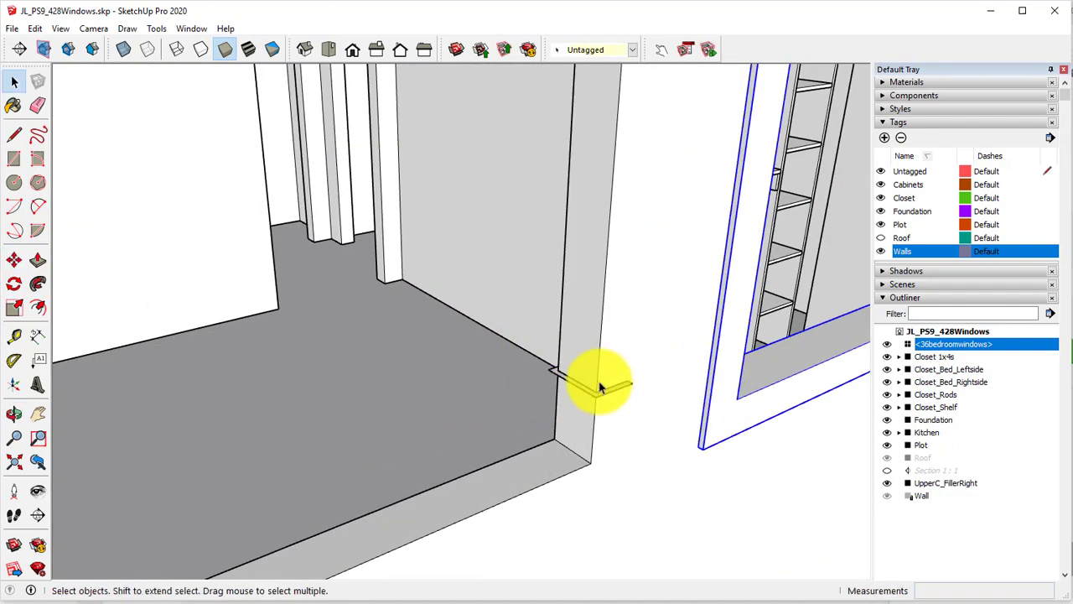
left_click(596, 390)
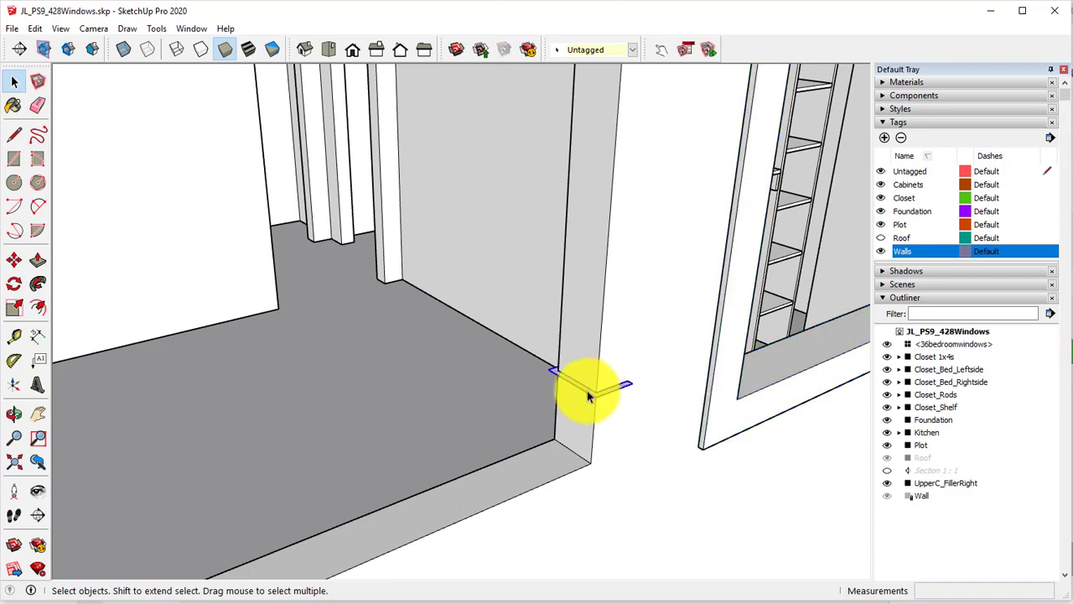
left_click(13, 260)
left_click(598, 390)
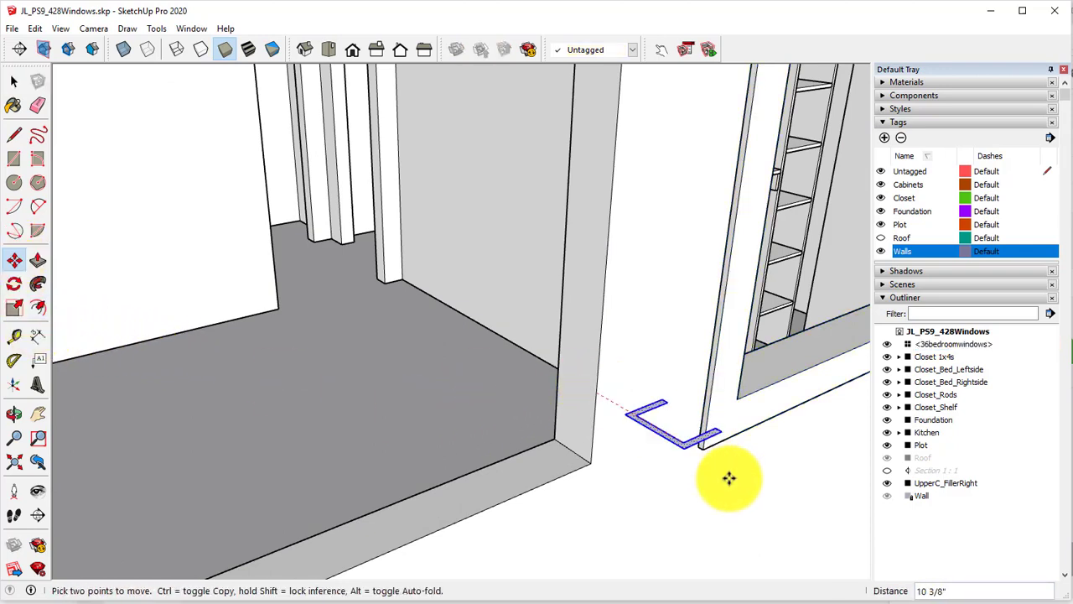
scroll(736, 491, "down", 3)
middle_click_drag(738, 493, 737, 455, "shift")
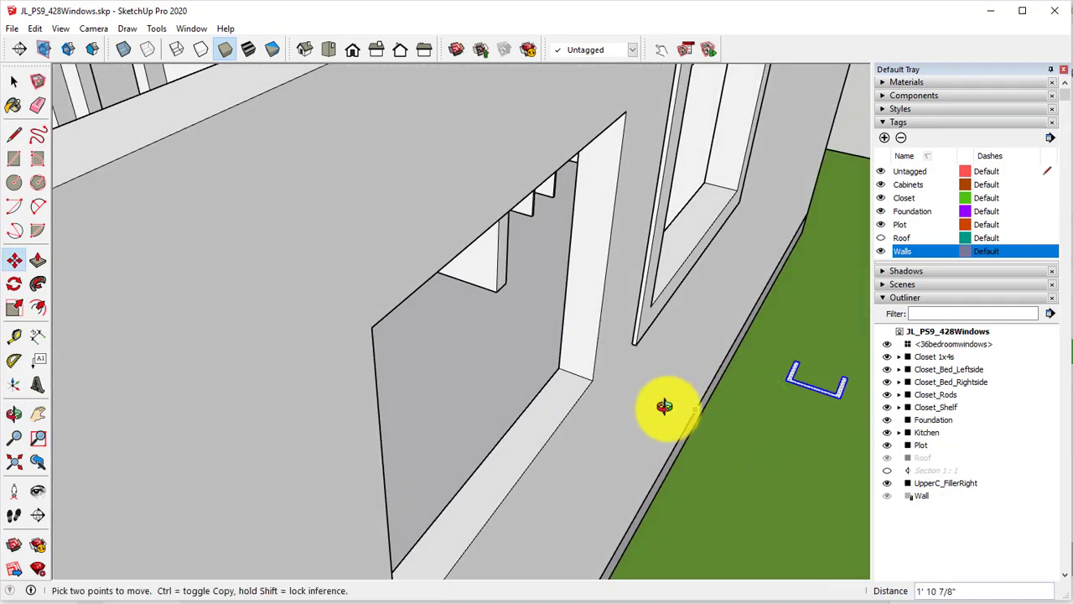
middle_click_drag(663, 408, 432, 366)
- Select the 36bedroomwindows component and examine the lower corners of its frame and of the neighboring untrimmed opening
key("space")
left_click(431, 330)
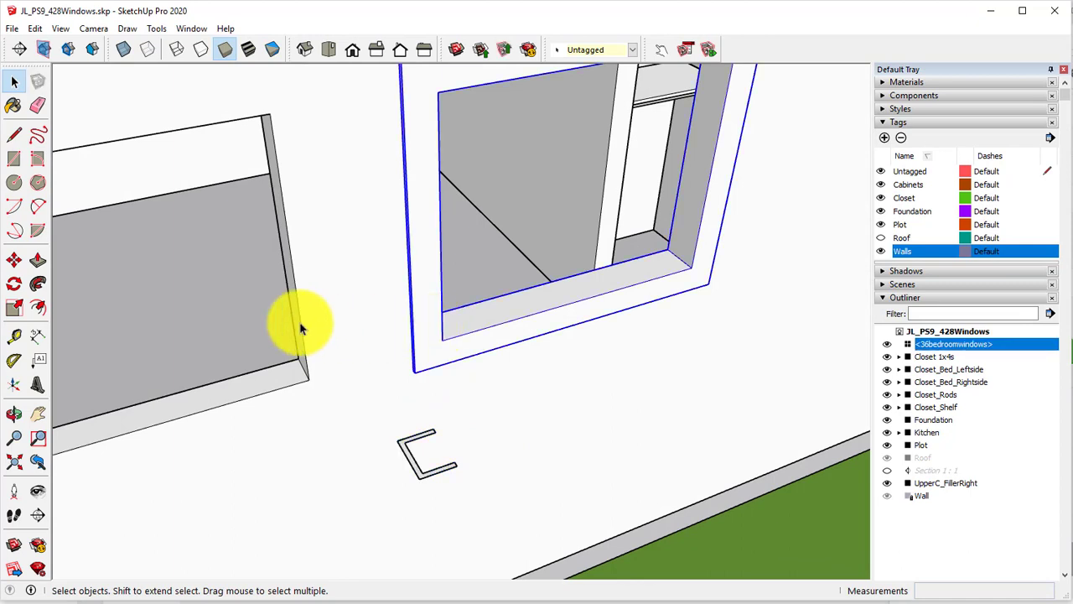
middle_click_drag(367, 338, 474, 204, "shift")
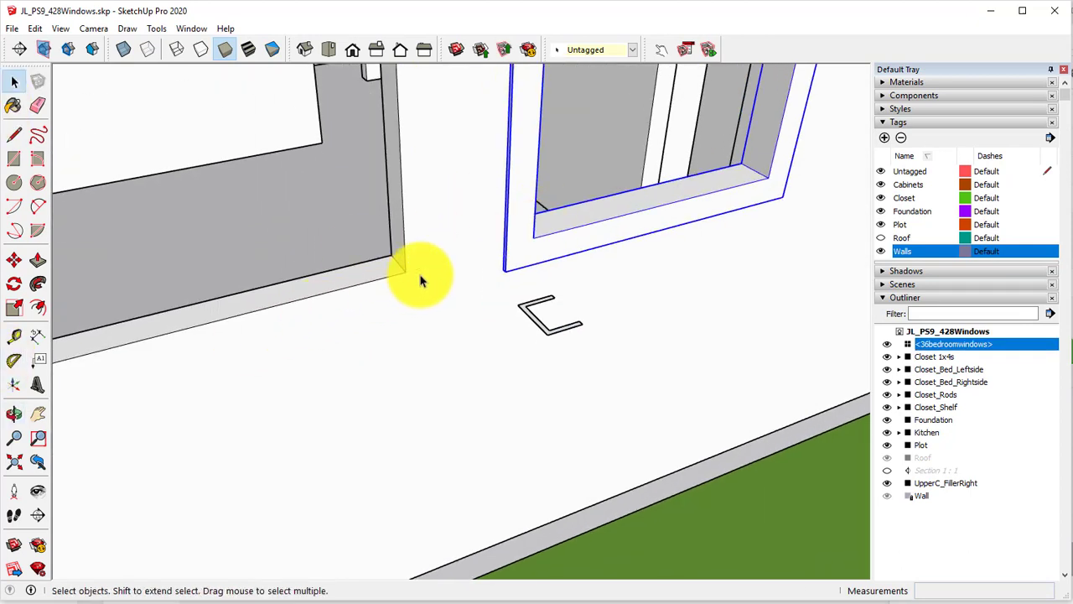
middle_click_drag(419, 280, 586, 255)
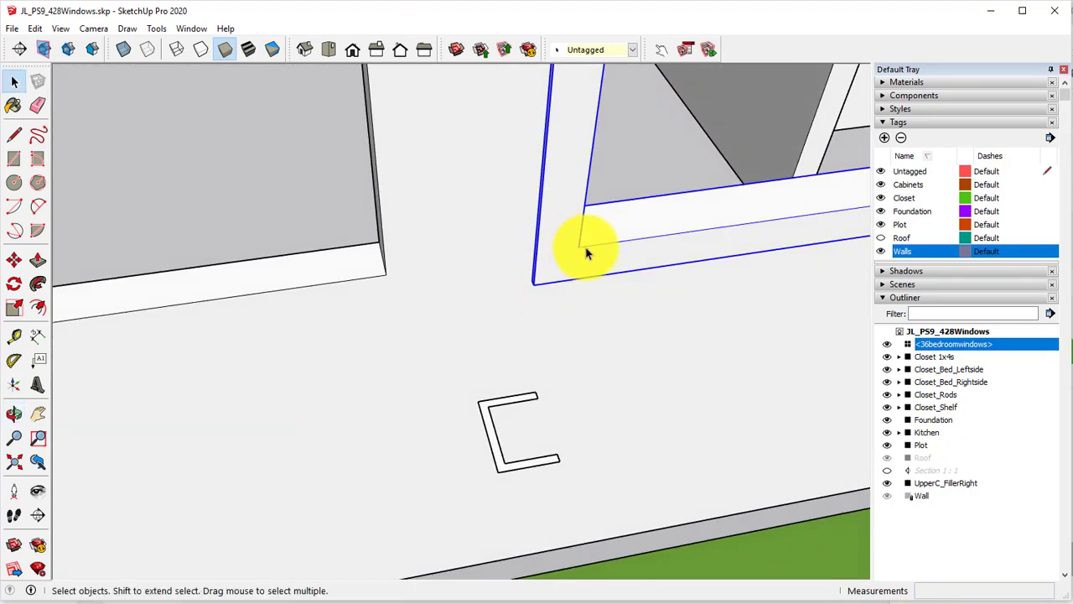
middle_click_drag(575, 249, 293, 292)
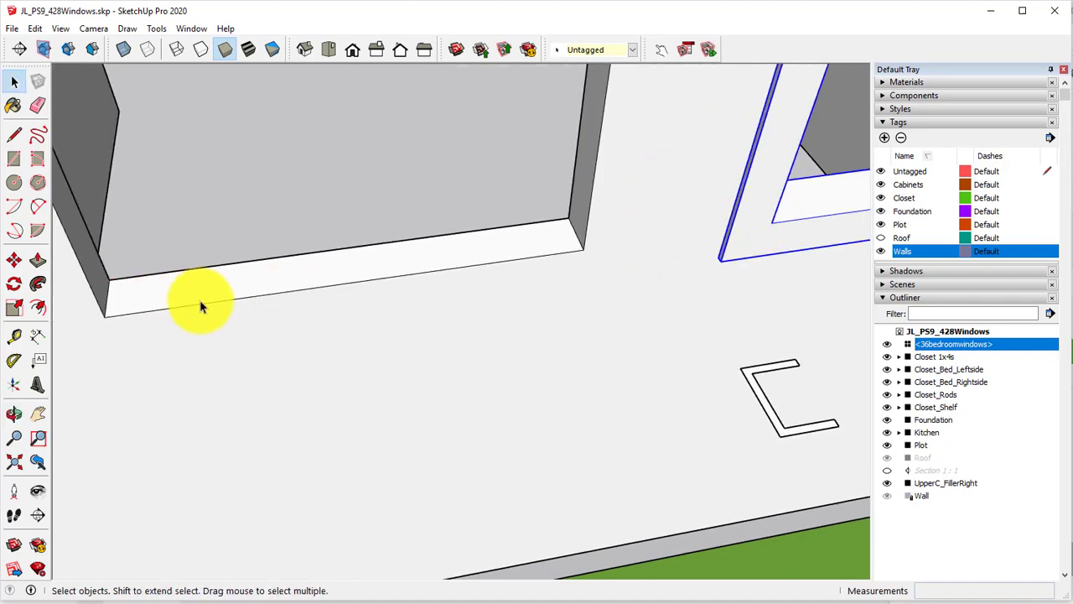
middle_click_drag(204, 304, 251, 295)
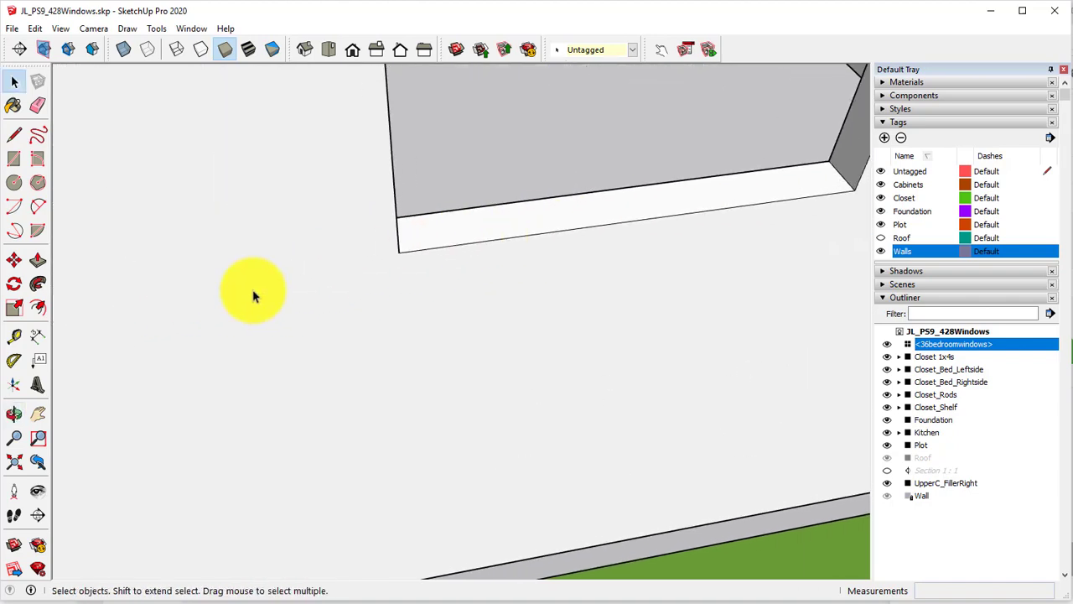
left_click(13, 135)
scroll(410, 245, "up", 2)
middle_click_drag(403, 255, 412, 223)
left_click(408, 225)
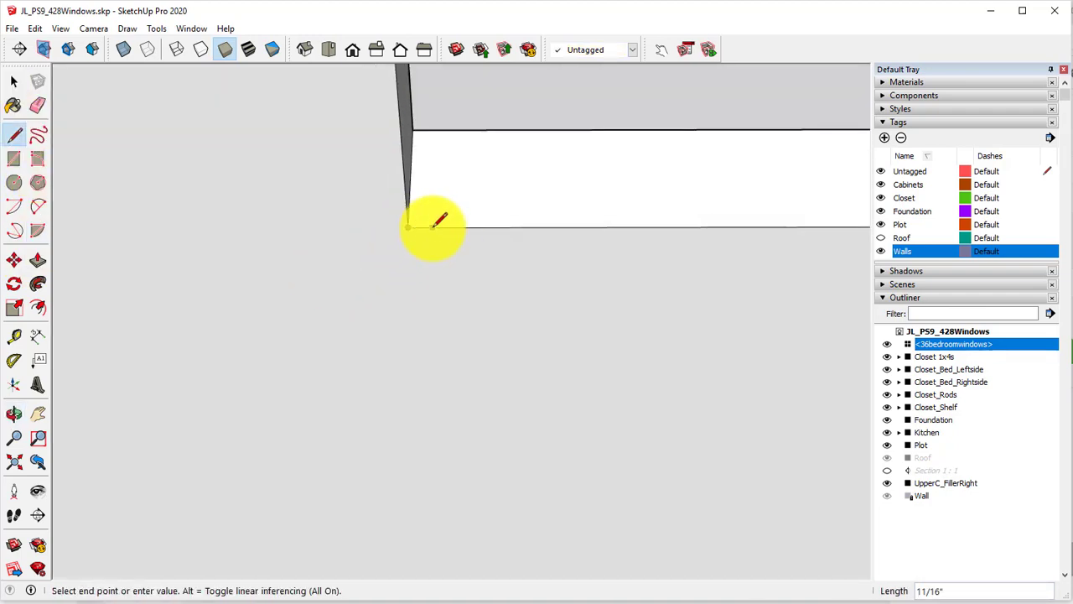
- Place a guide on the untrimmed opening's sill, parallel to and just inside its side edge, with the Tape Measure
left_click(14, 336)
middle_click_drag(419, 180, 409, 200)
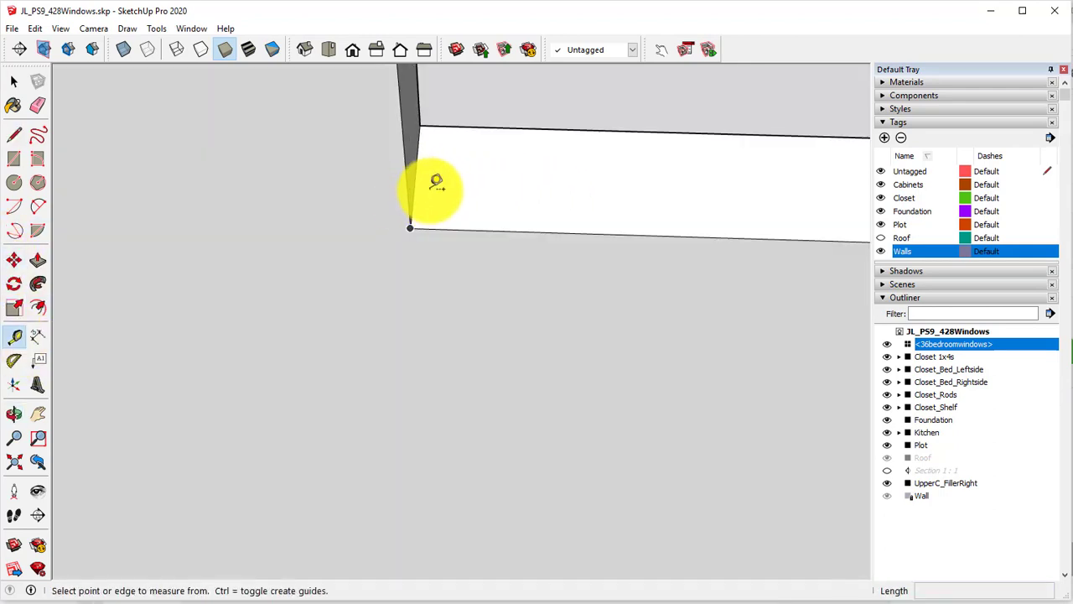
left_click(414, 183)
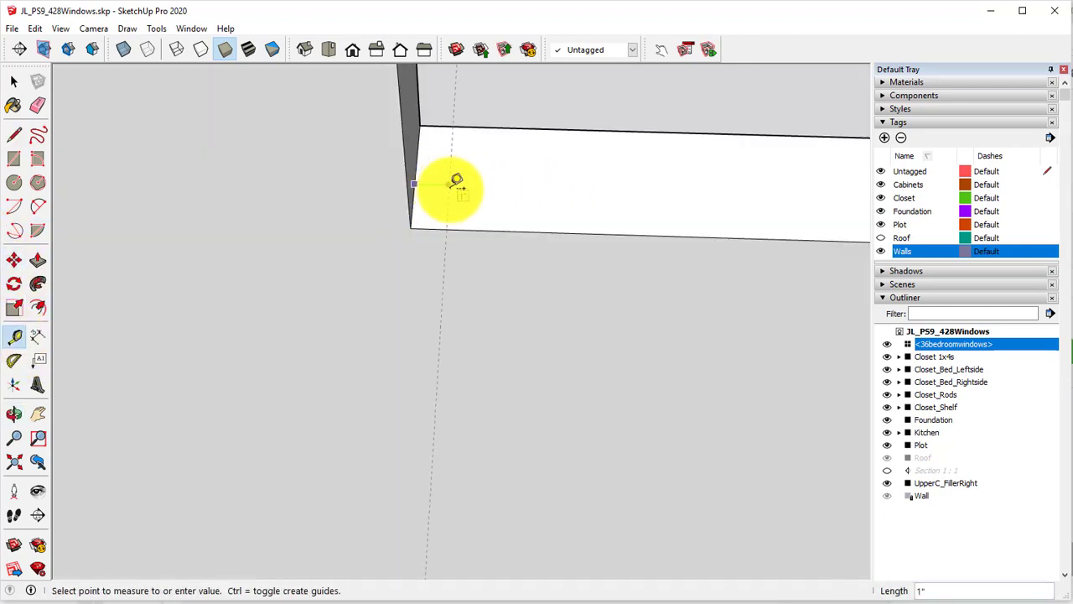
key("Return")
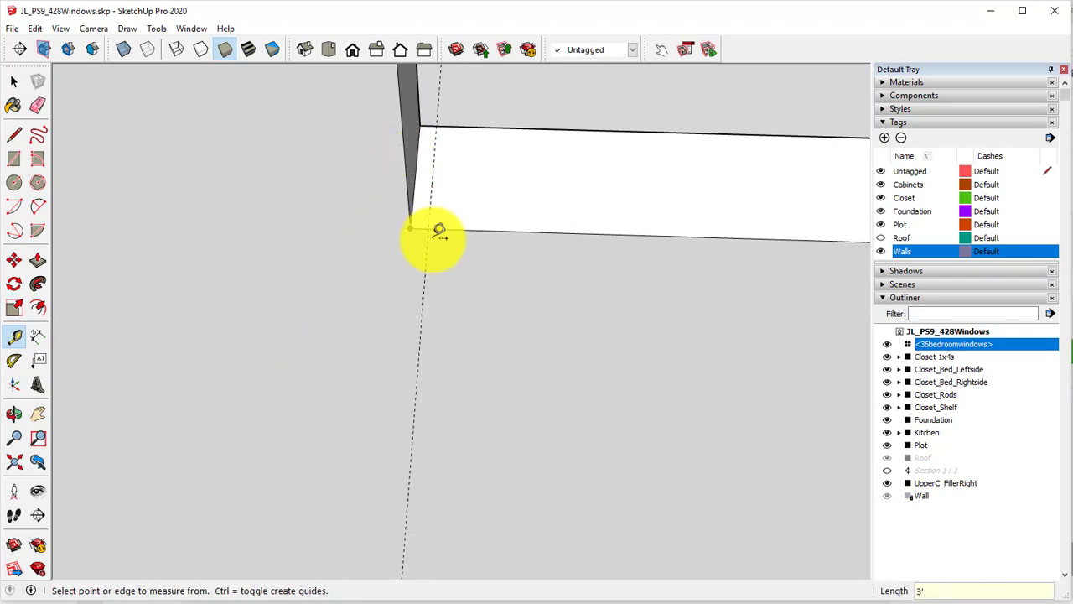
- Place a guide 3.5" outward from the side guide and another 0.5" below the untrimmed opening's lower edge
left_click(429, 204)
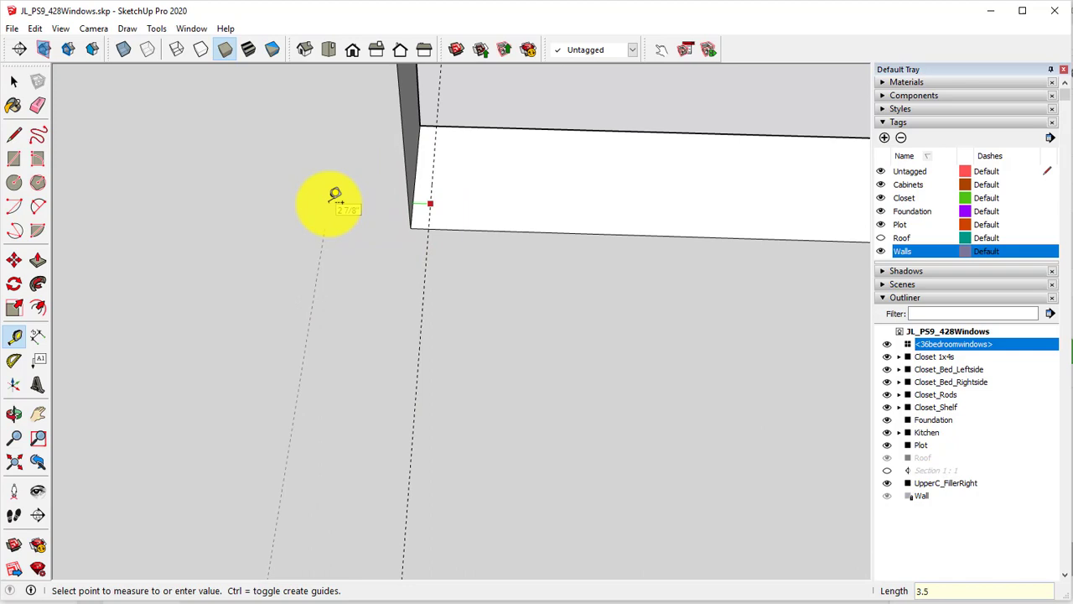
key("Return")
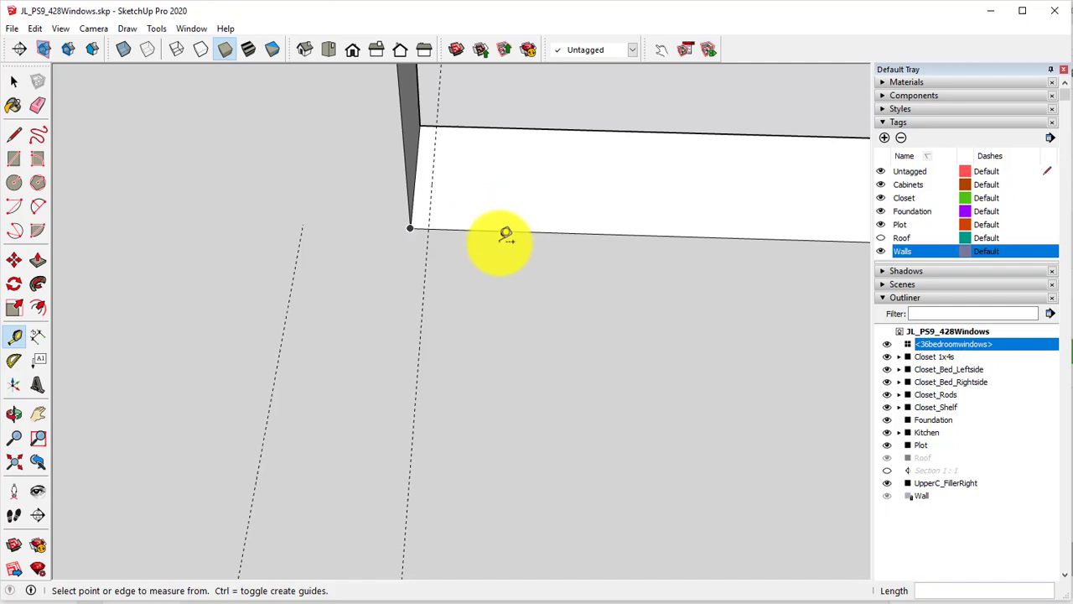
left_click(481, 229)
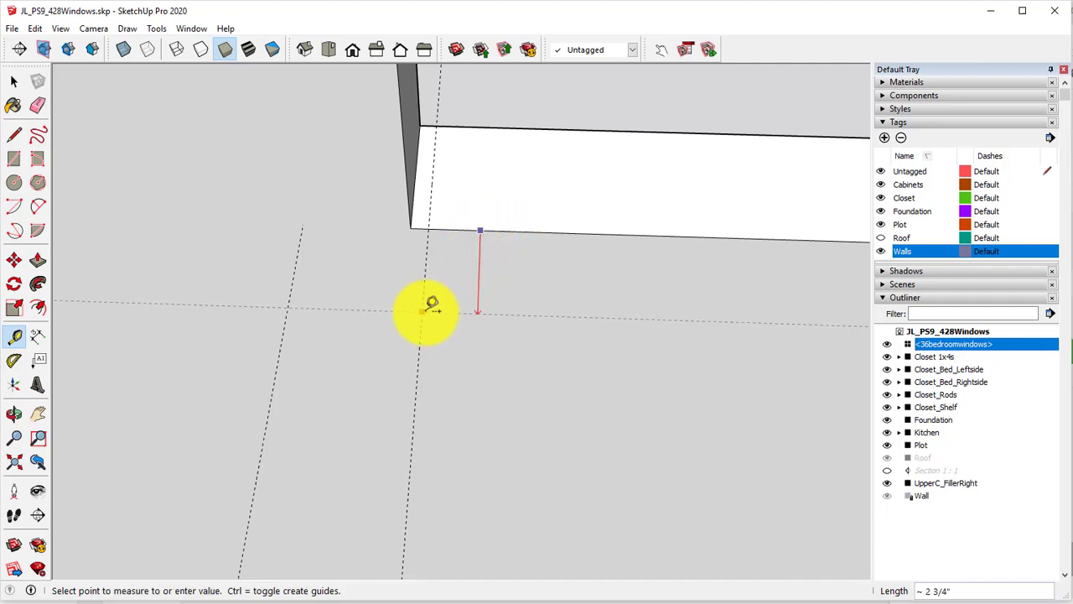
type(".5")
key("Return")
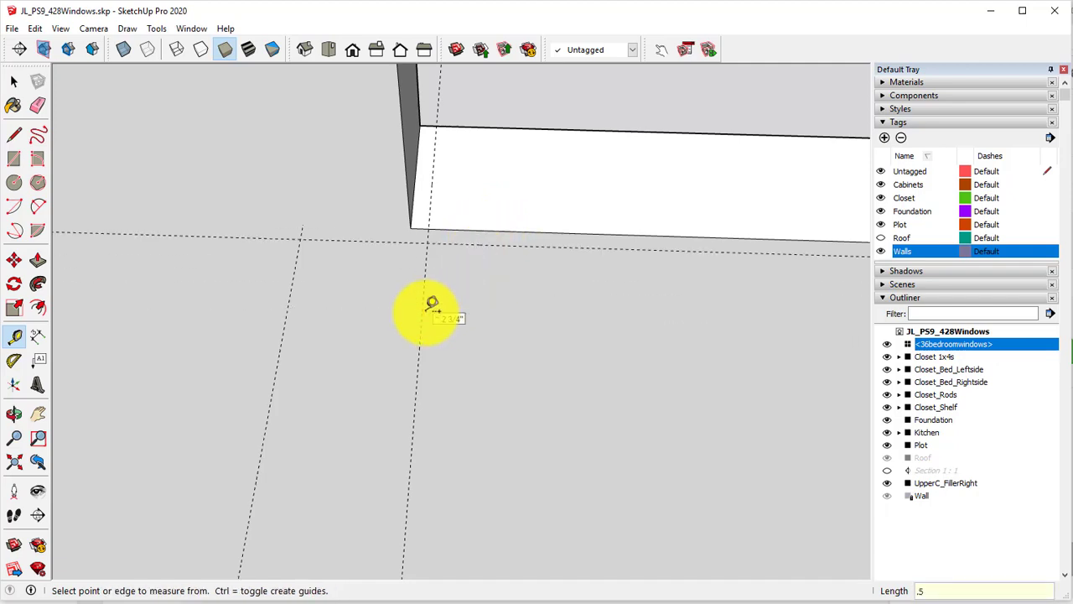
left_click(14, 134)
left_click(300, 239)
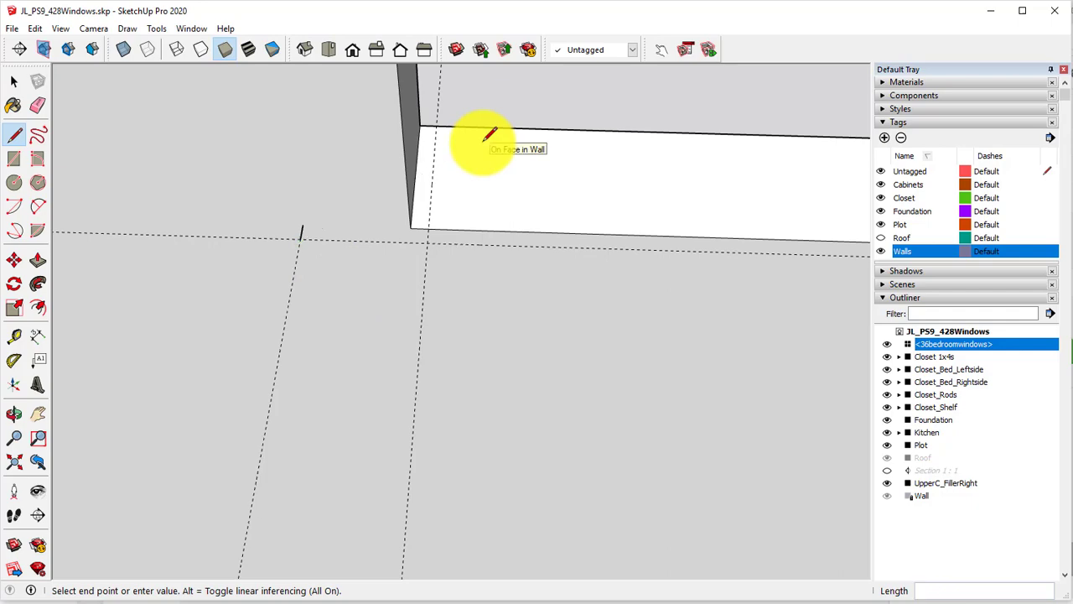
key("Escape")
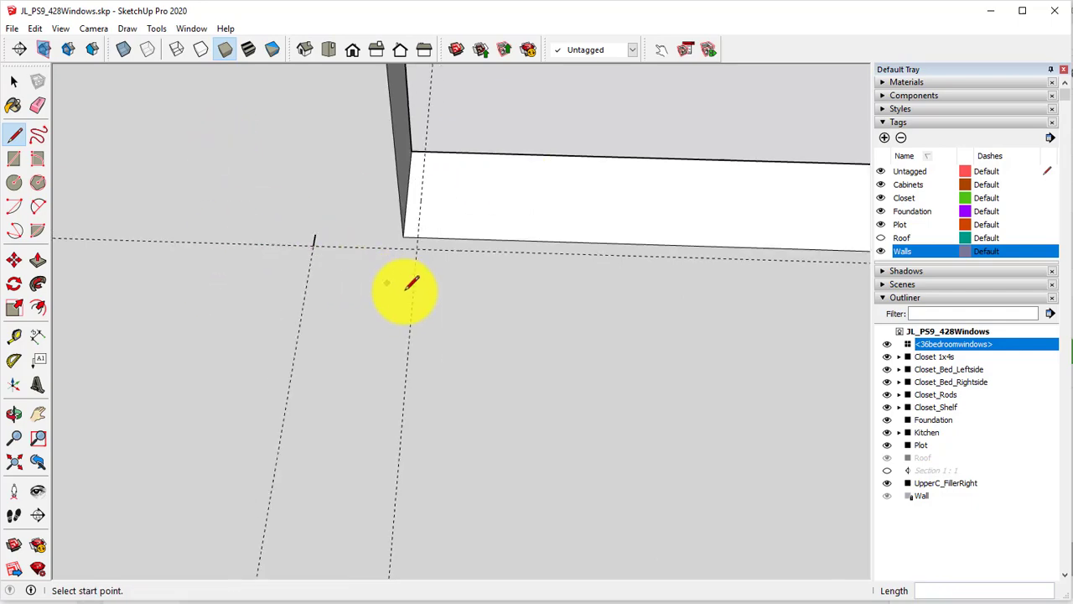
- Try copying the 36bedroomwindows frame 4' 3" across to the guide intersection at the untrimmed opening, and undo the copy and the guides
middle_click_drag(407, 283, 372, 307)
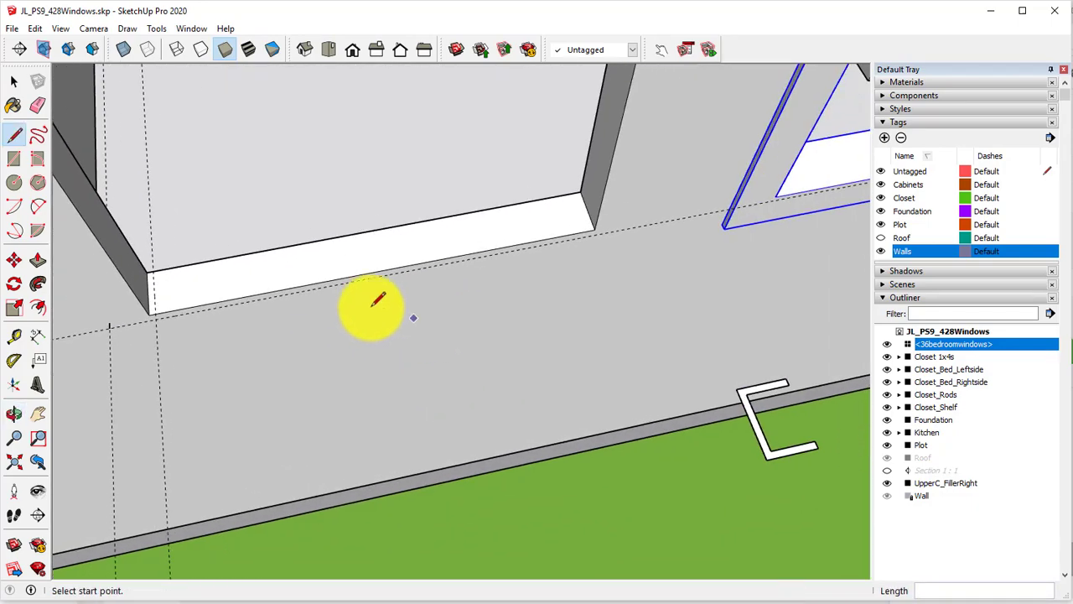
left_click(13, 81)
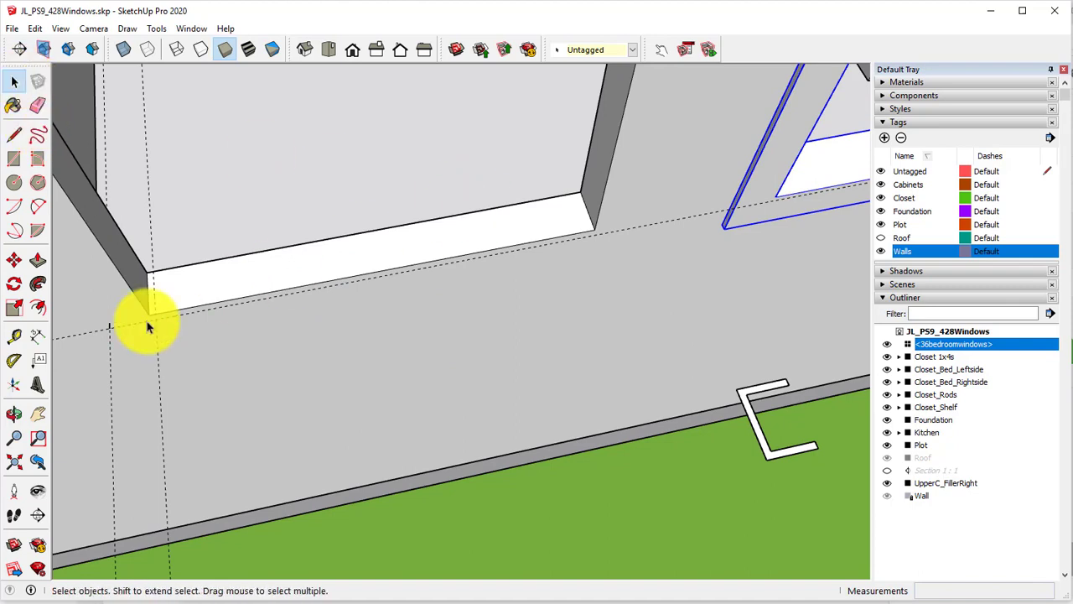
left_click(13, 260)
scroll(719, 248, "up", 5)
middle_click_drag(727, 203, 747, 220)
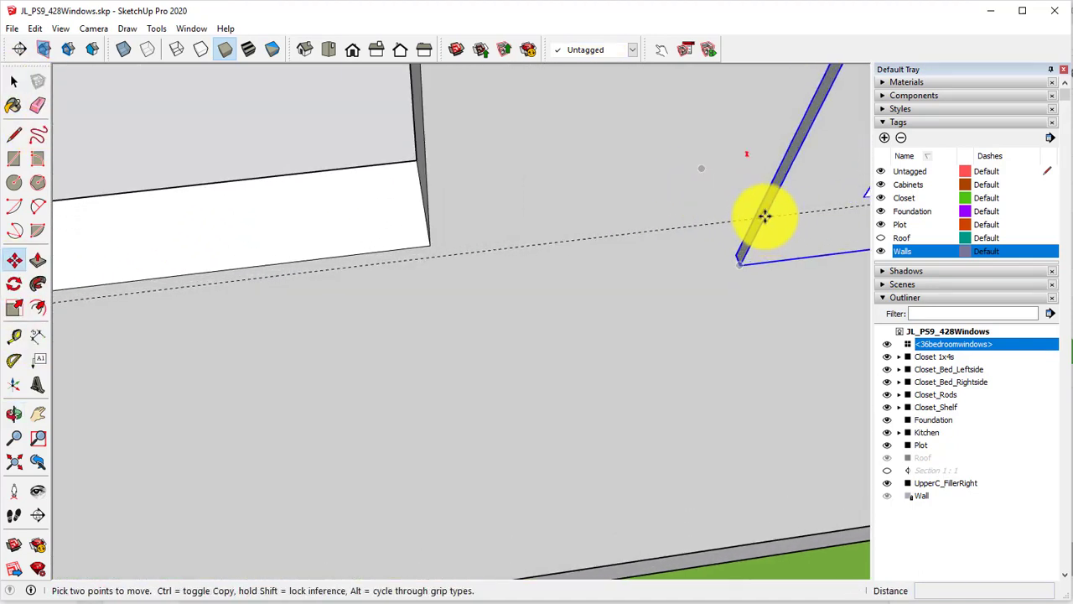
left_click(765, 216)
key("ctrl")
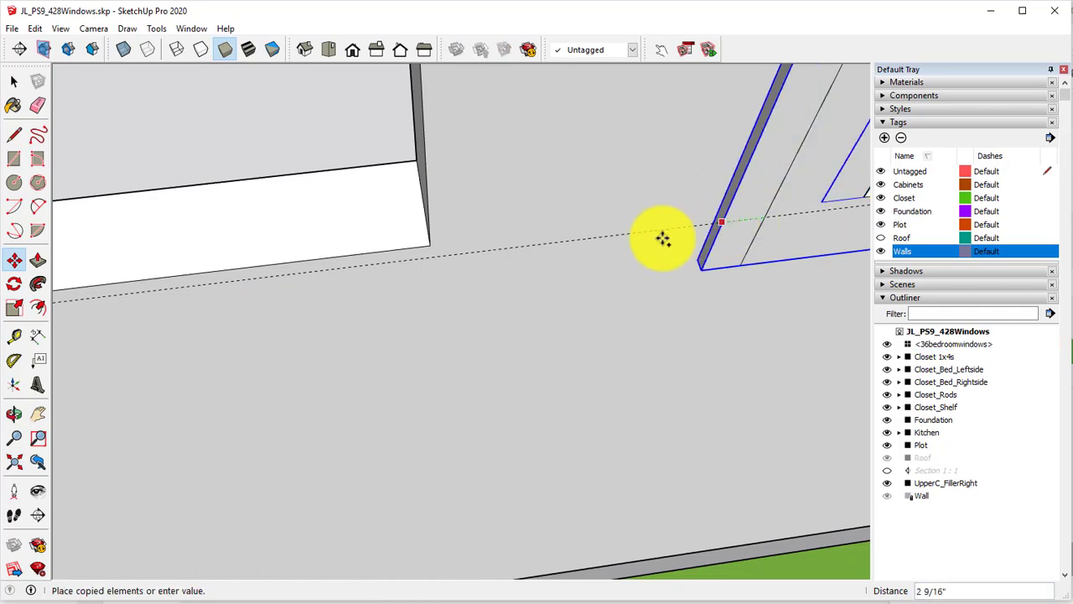
middle_click_drag(589, 258, 682, 239, "shift")
scroll(683, 240, "down", 1)
mouse_move(285, 266)
middle_mouse_down("shift")
mouse_move(510, 211)
mouse_move(612, 232)
mouse_move(511, 206)
middle_mouse_up("shift")
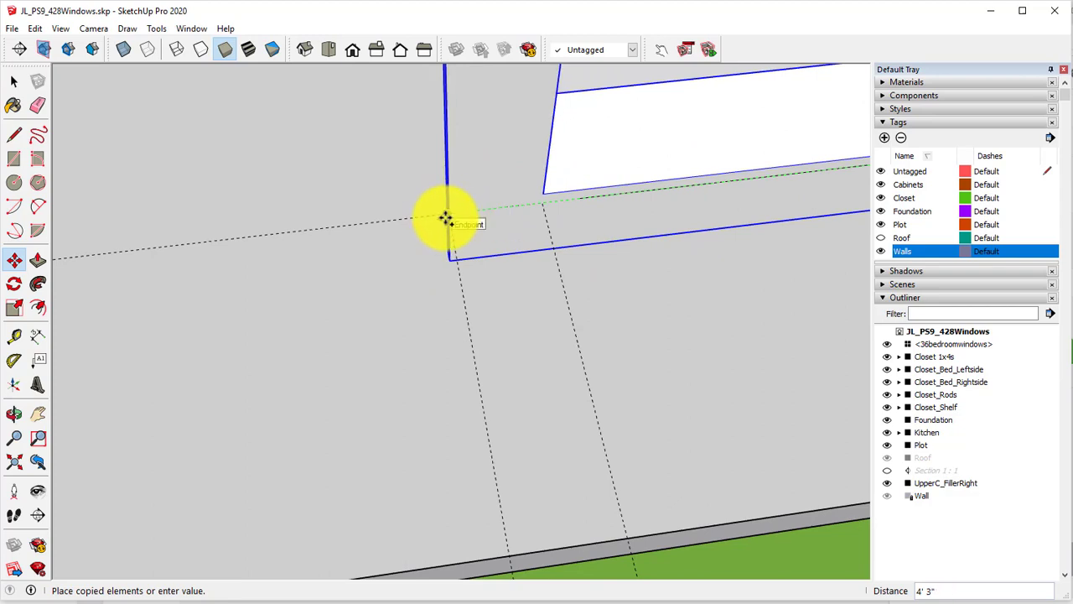
left_click(448, 219)
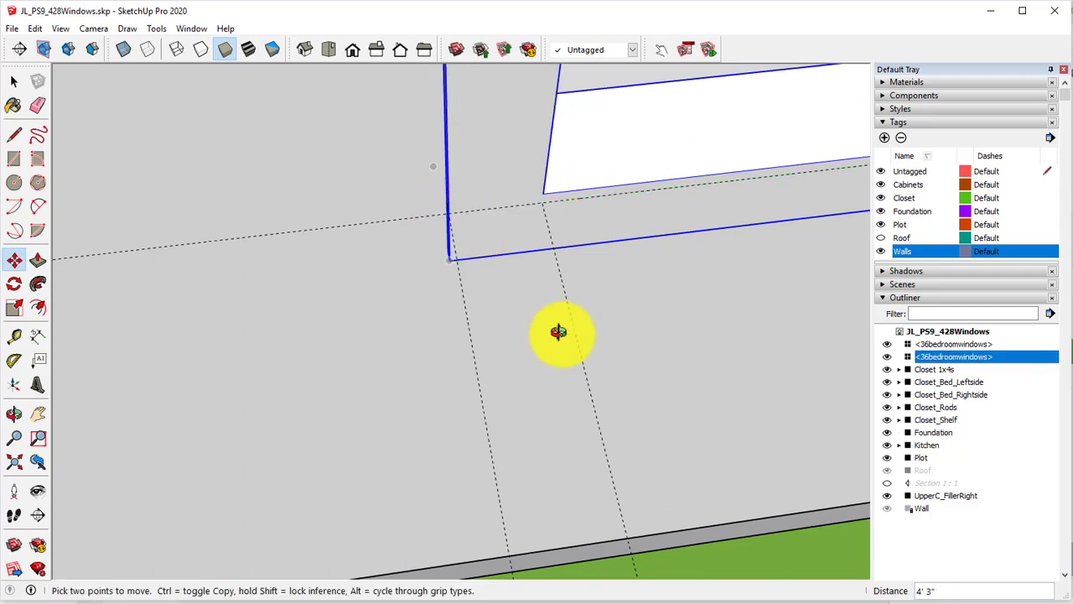
middle_click_drag(556, 327, 521, 299)
key("ctrl+z")
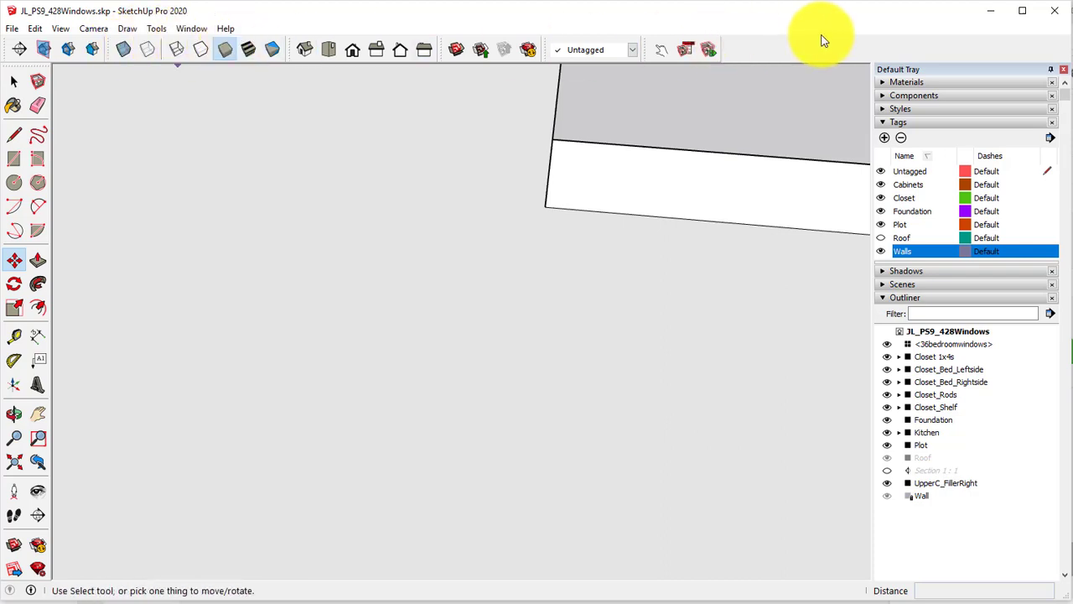
- Open the toolbar settings and switch the Styles toolbar off and on again
right_click(797, 55)
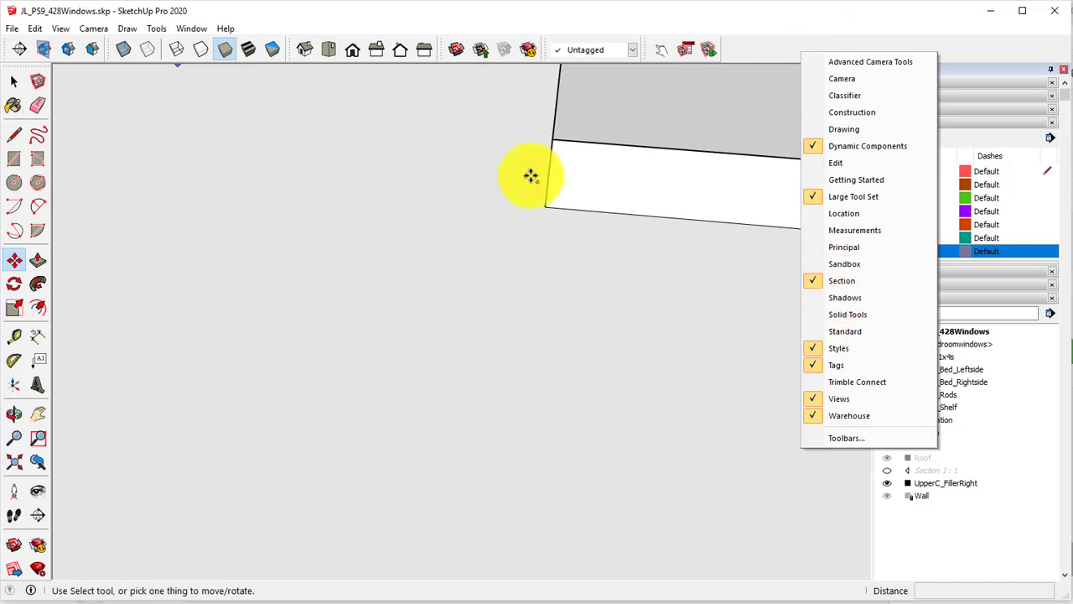
left_click(59, 28)
left_click(76, 46)
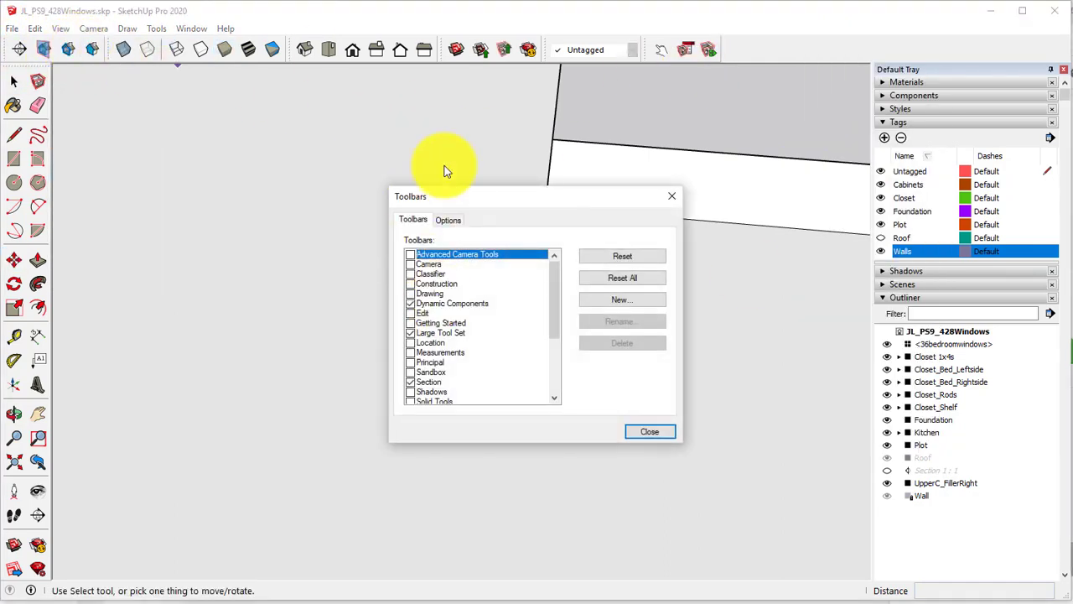
scroll(451, 357, "down", 3)
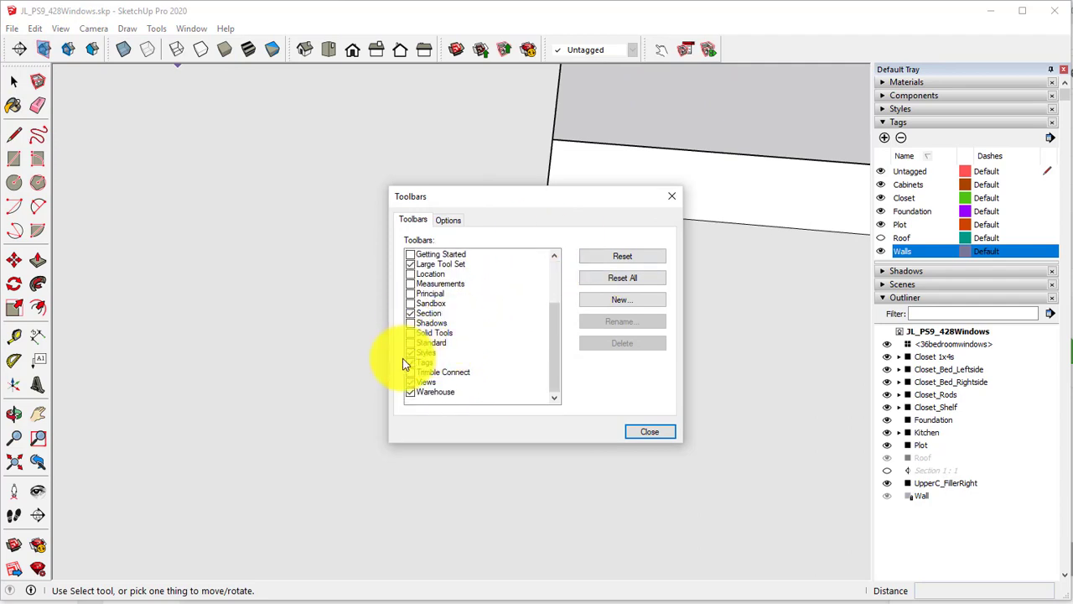
left_click(410, 352)
left_click(409, 352)
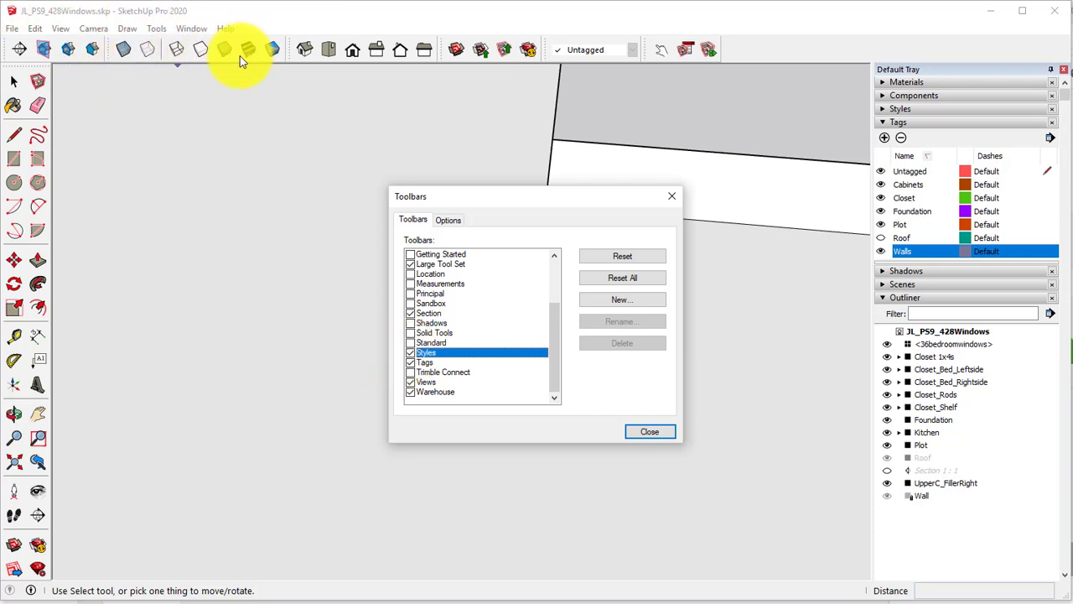
left_click(635, 431)
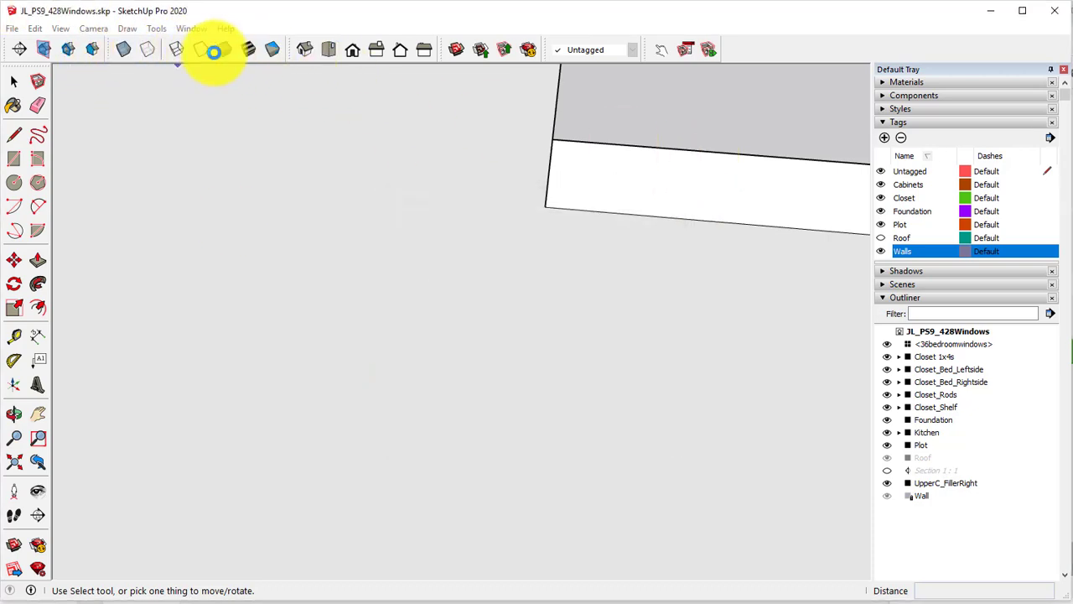
- Turn on X-ray display for the walls and the window trim
left_click(124, 51)
middle_click_drag(492, 218, 462, 365)
scroll(524, 349, "down", 3)
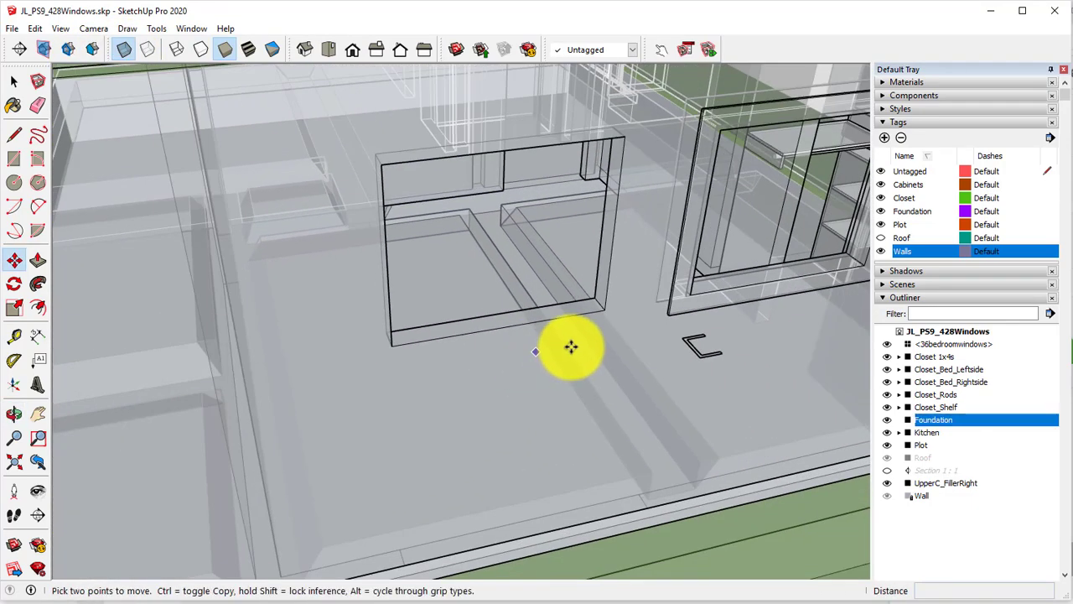
- Copy the 36bedroomwindows frame by its hidden inner lower corner to the matching corner of the untrimmed opening, 4' 3" away, and deselect it
middle_click_drag(570, 347, 408, 294, "shift")
scroll(408, 294, "up", 2)
scroll(464, 259, "up", 4)
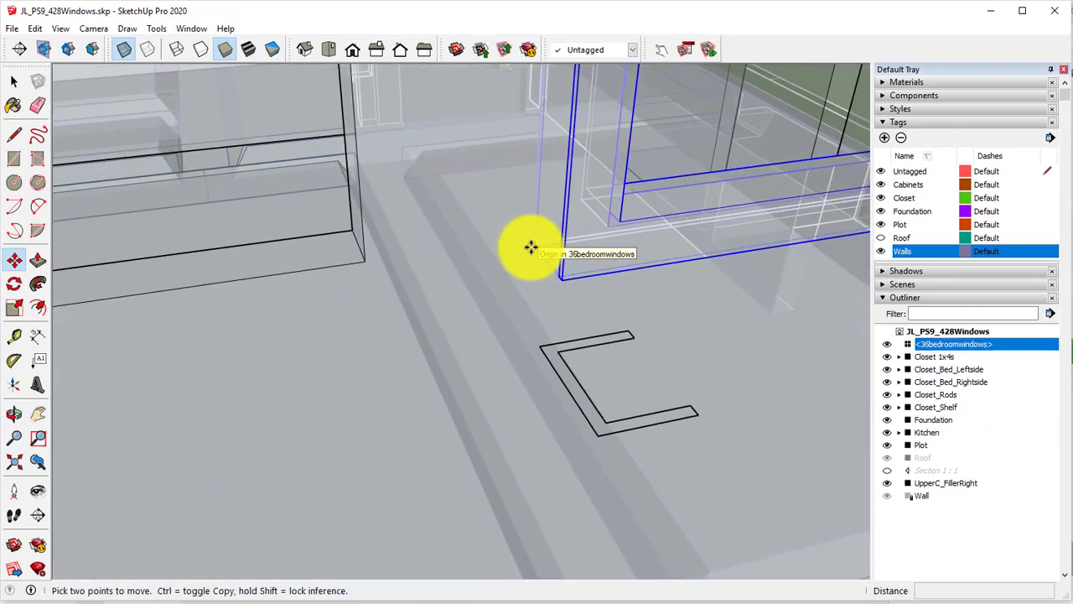
middle_click_drag(531, 247, 424, 299)
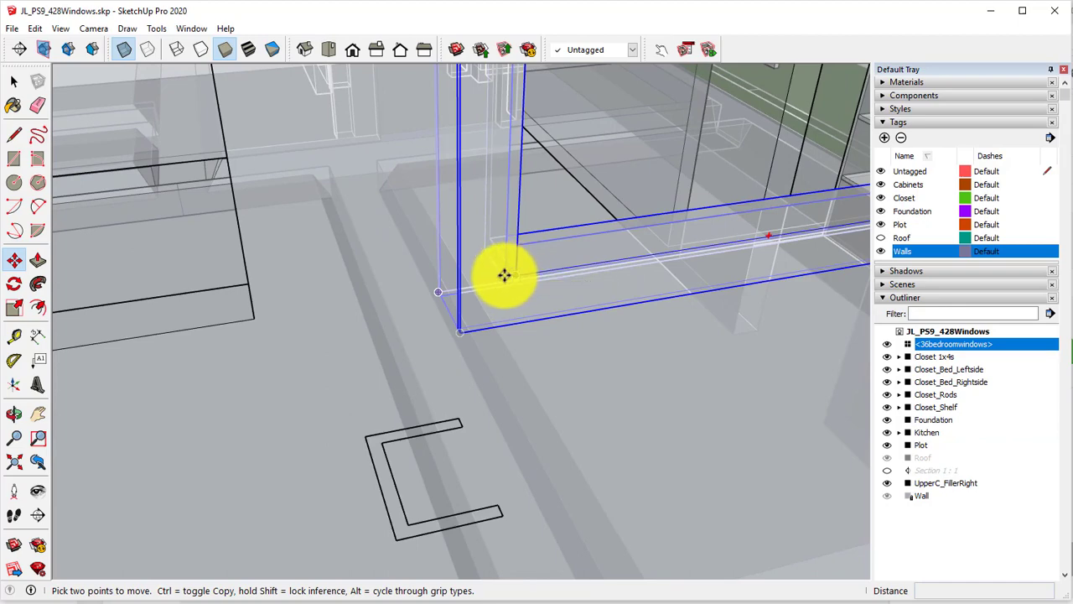
scroll(516, 277, "up", 4)
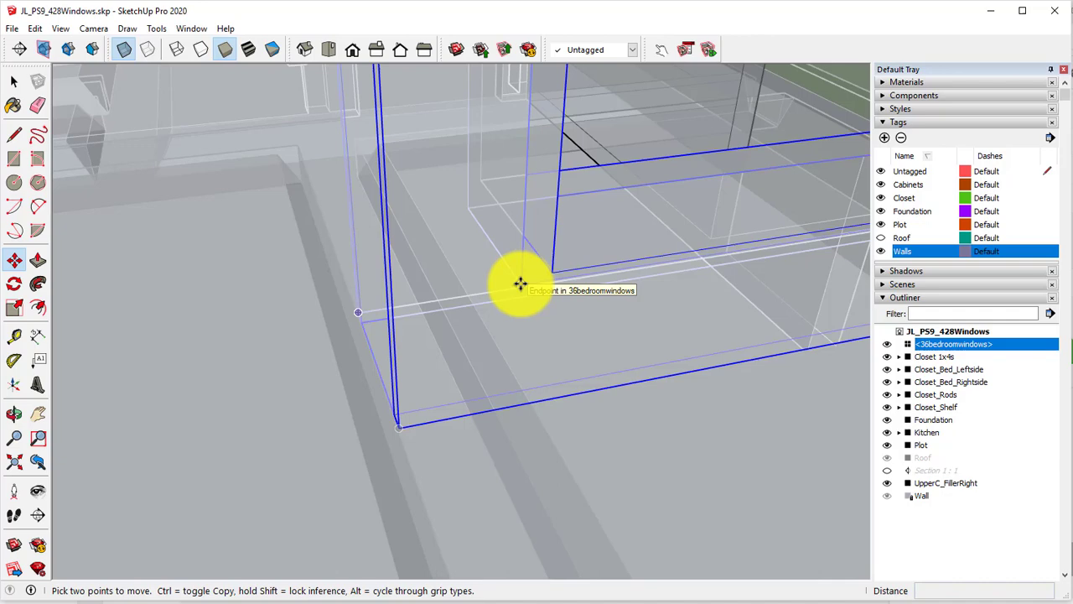
left_click(521, 284)
key("ctrl")
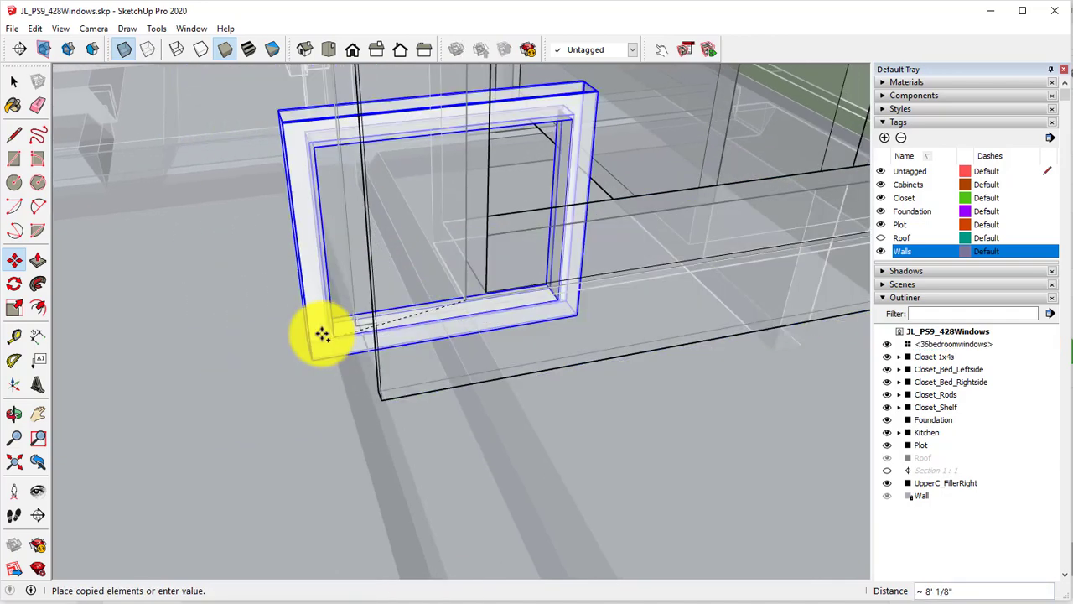
middle_click_drag(309, 333, 450, 304, "shift")
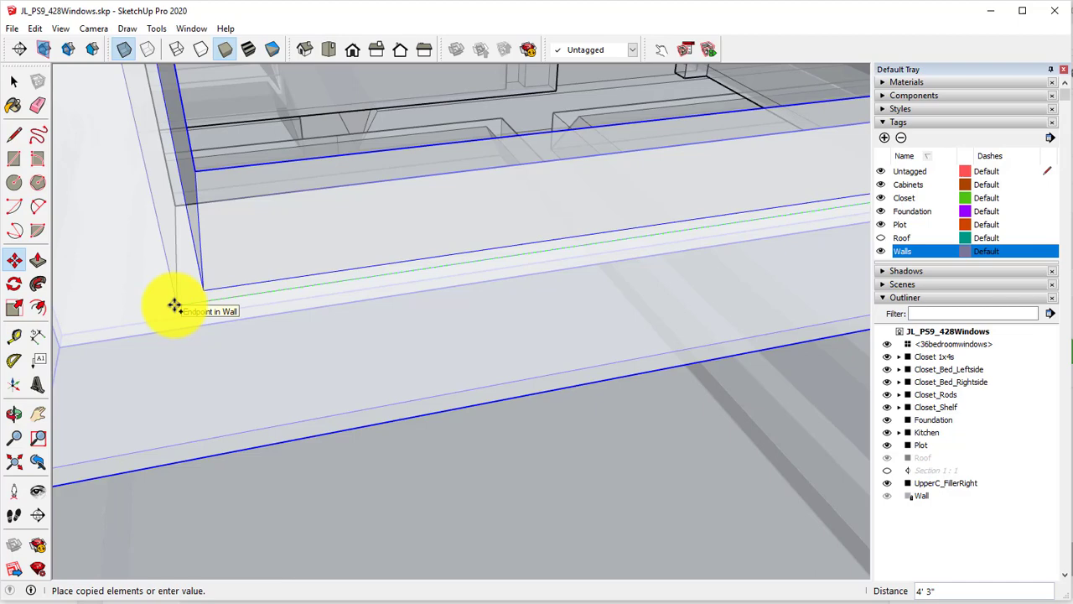
left_click(174, 305)
middle_click_drag(175, 305, 259, 347)
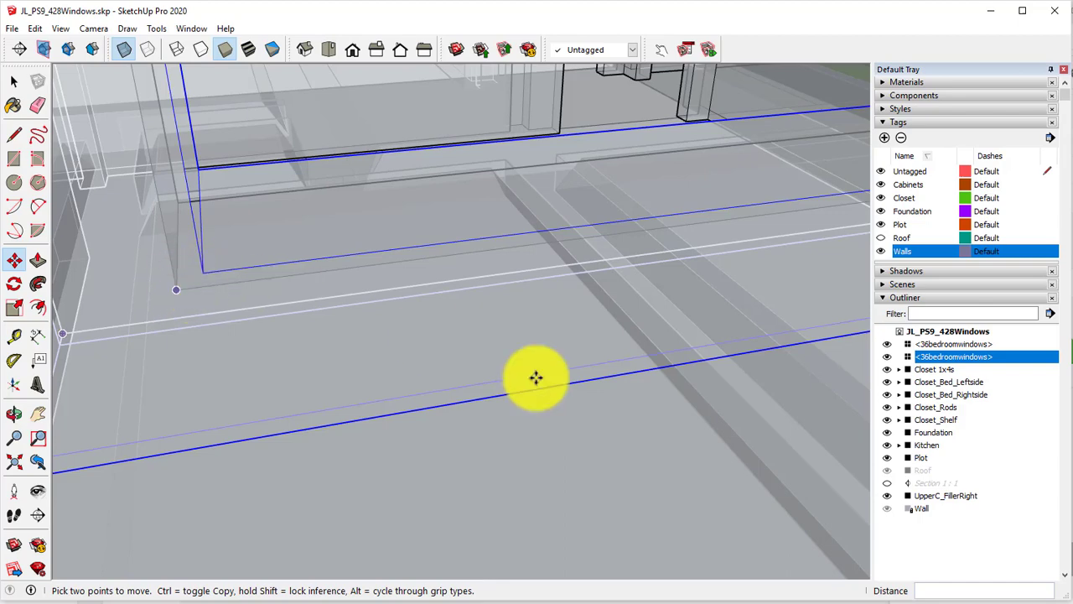
key("ctrl+t")
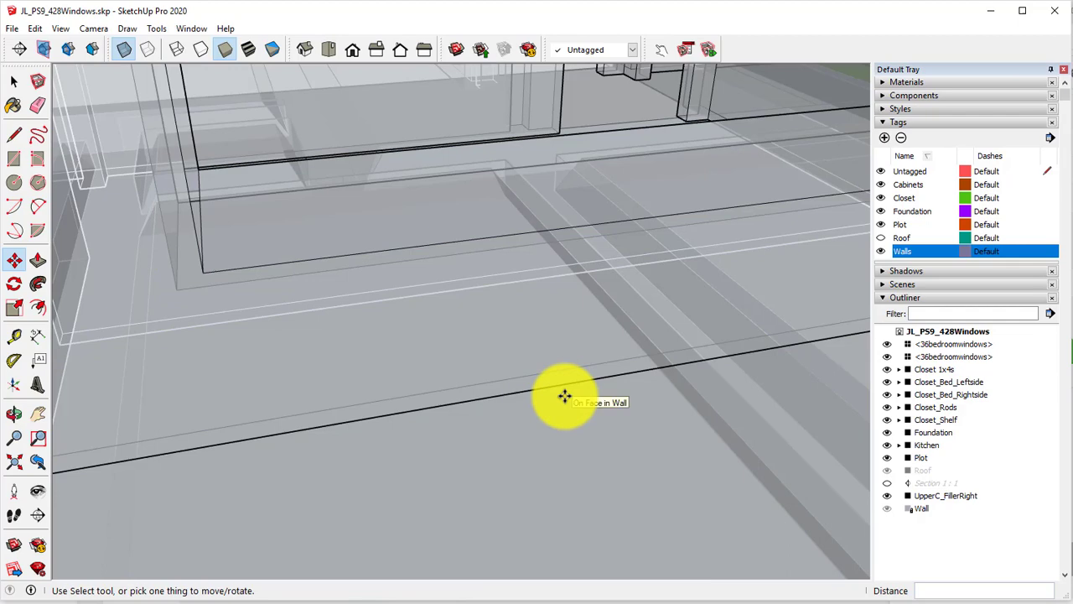
- Turn off X-ray display to show the wall and both window frames as solid surfaces
middle_click_drag(511, 336, 232, 89)
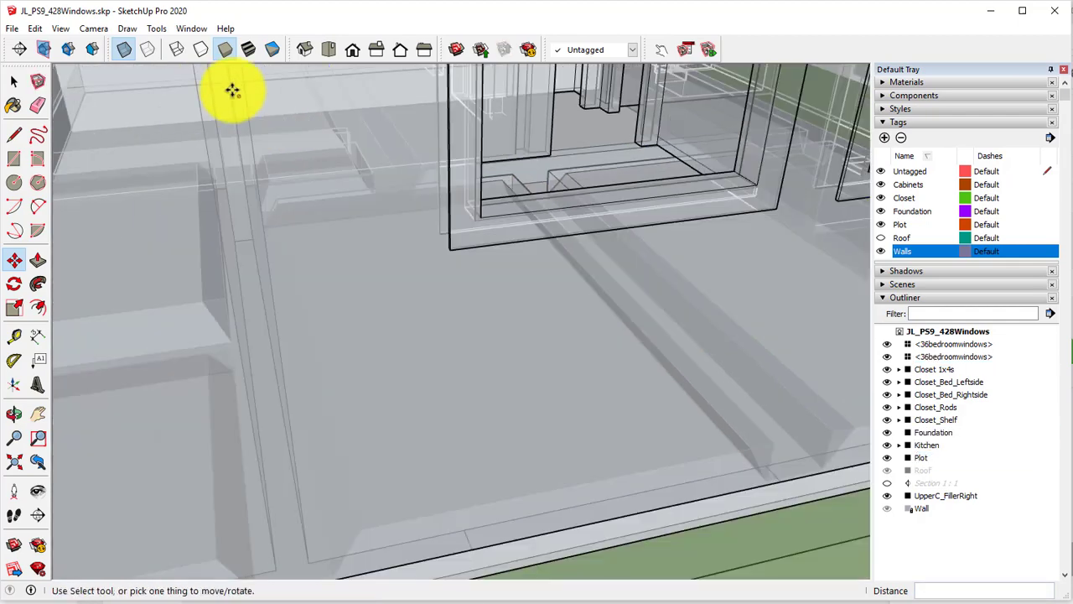
left_click(124, 50)
scroll(402, 228, "down", 1)
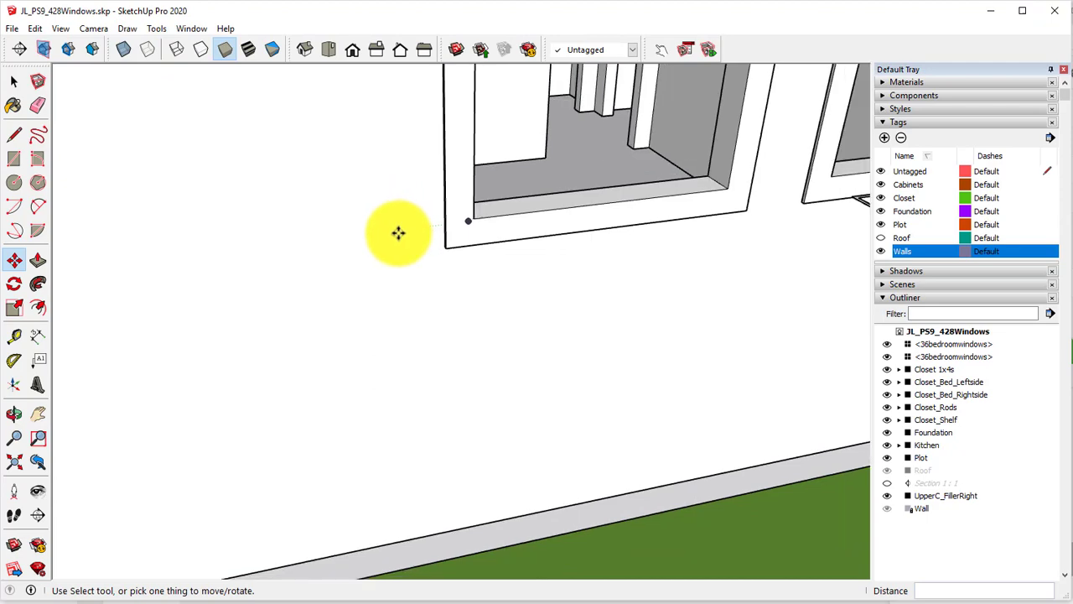
scroll(398, 232, "down", 3)
middle_click_drag(531, 299, 451, 274)
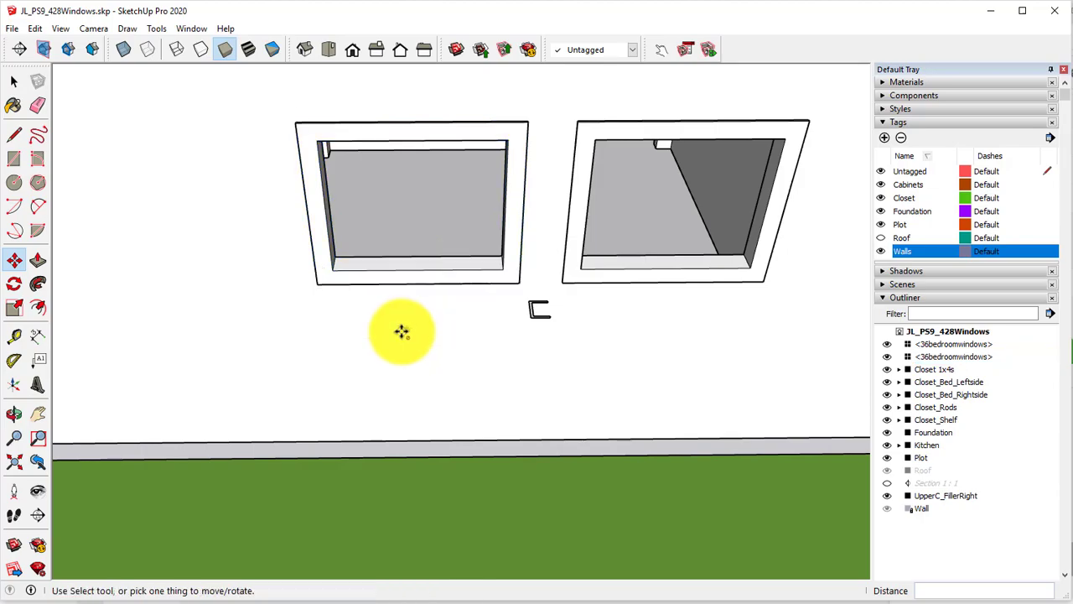
- Examine both trimmed bedroom windows from outside the house and the fit of the copied frame in its opening
middle_click_drag(400, 331, 686, 386)
scroll(537, 372, "down", 3)
middle_click_drag(178, 291, 126, 295)
middle_click_drag(487, 345, 266, 292)
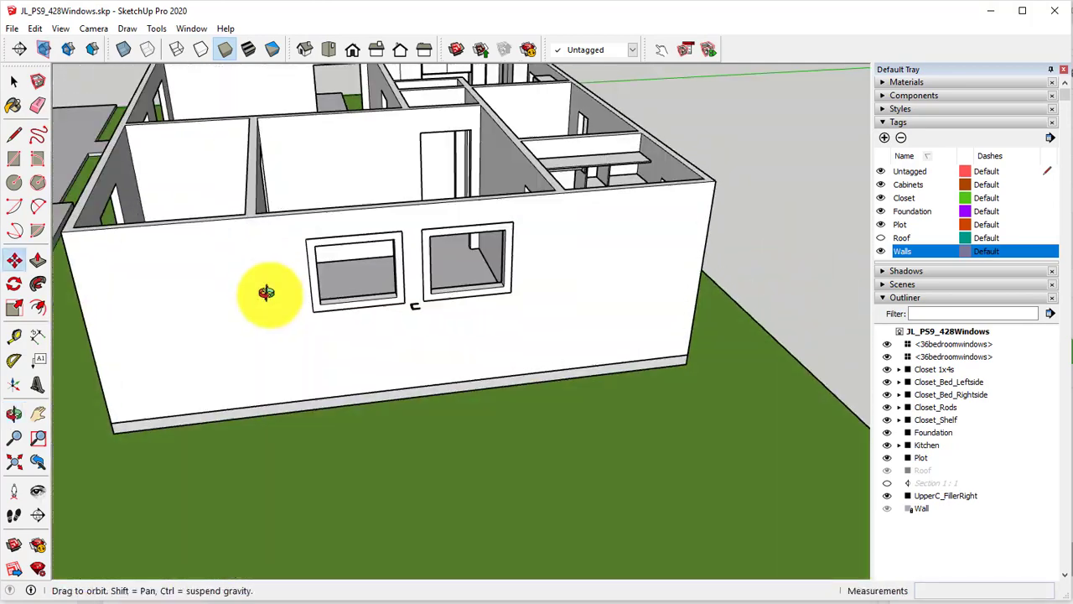
scroll(431, 273, "up", 4)
middle_click_drag(431, 273, 395, 265)
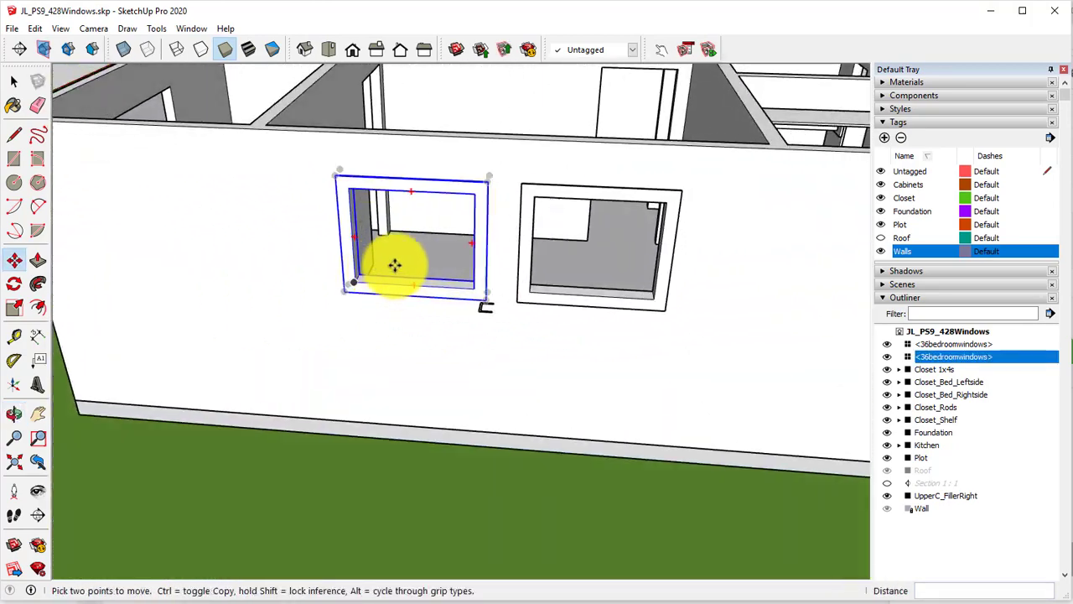
scroll(377, 260, "up", 5)
scroll(376, 261, "down", 3)
middle_click_drag(433, 333, 371, 348)
scroll(347, 379, "up", 4)
scroll(367, 419, "down", 3)
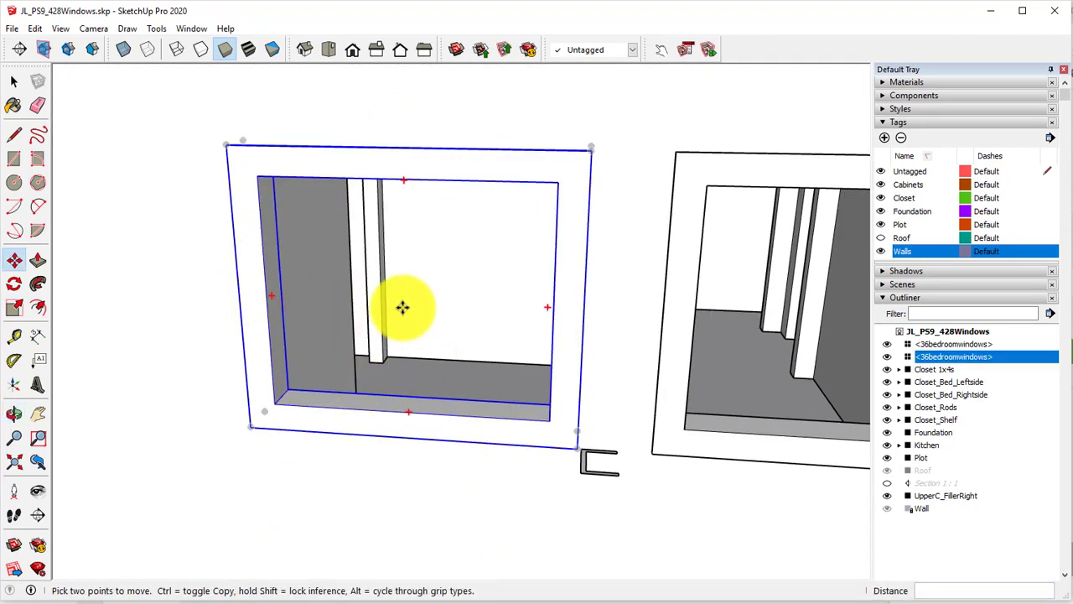
scroll(313, 351, "up", 3)
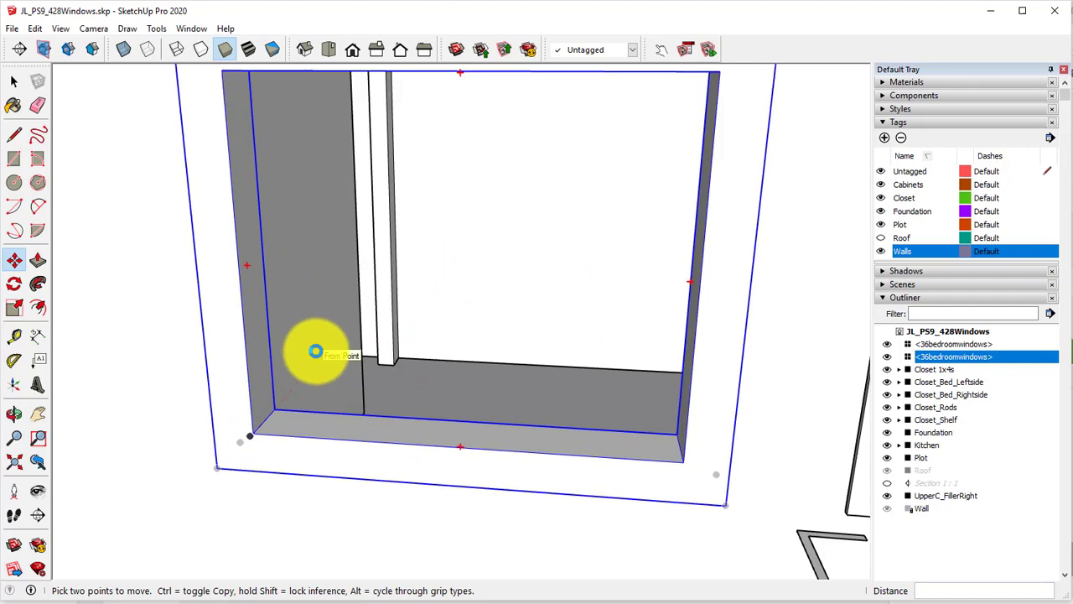
- Open the 36bedroomwindows frame for editing and place a guide along the middle of its lower inner ledge
right_click(232, 301)
left_click(274, 336)
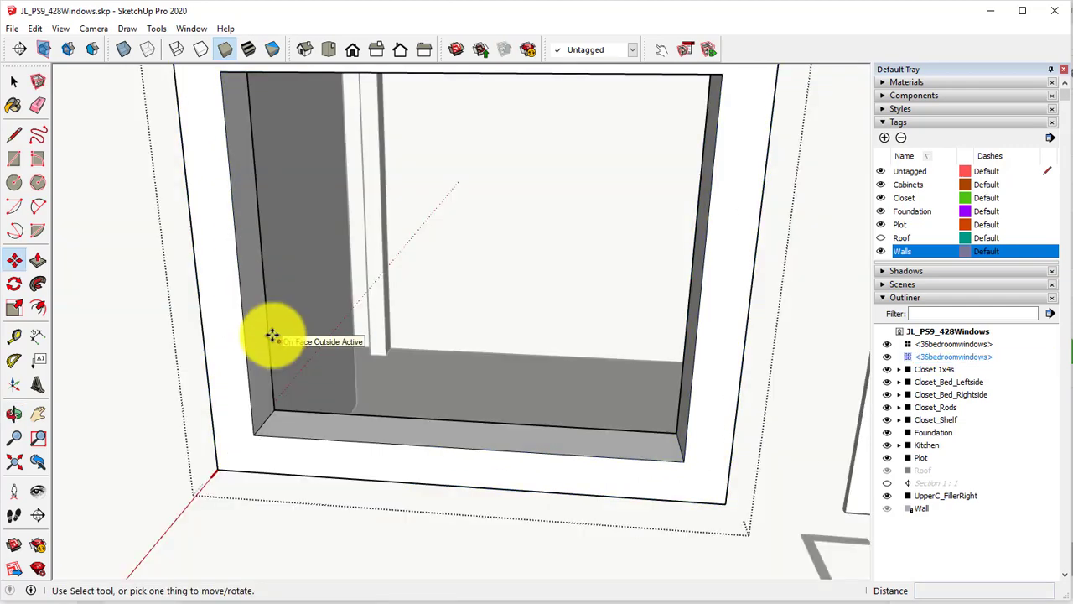
left_click(12, 330)
mouse_move(342, 366)
middle_mouse_down()
mouse_move(312, 453)
mouse_move(321, 371)
middle_mouse_up()
scroll(312, 453, "up", 2)
scroll(342, 411, "up", 1)
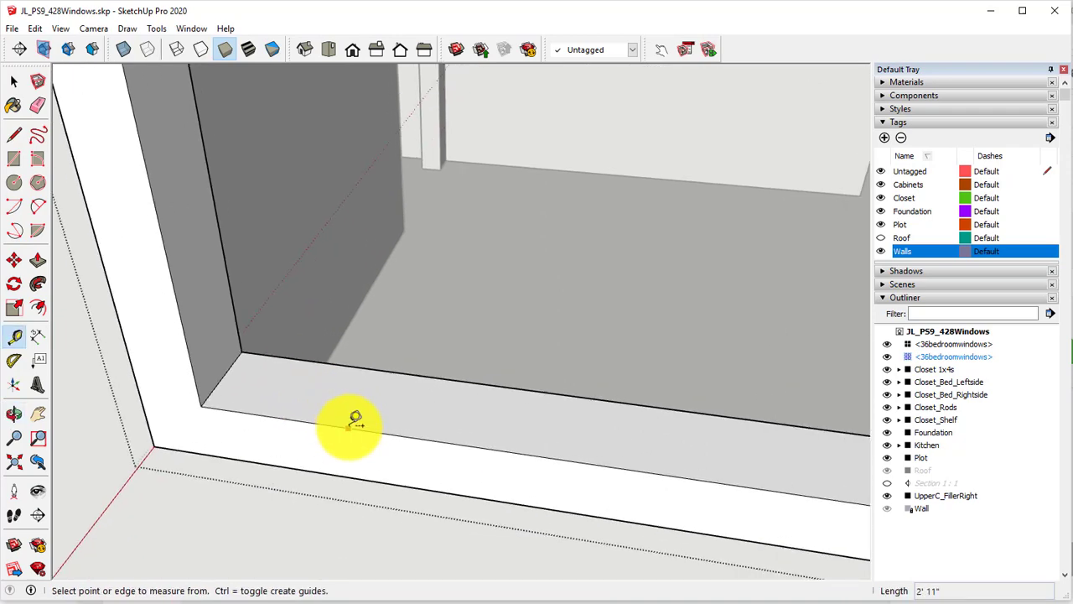
left_click(348, 428)
left_click(223, 377)
- Add two guides parallel to the ledge's centre guide, offset .25 to either side of it
scroll(238, 382, "up", 2)
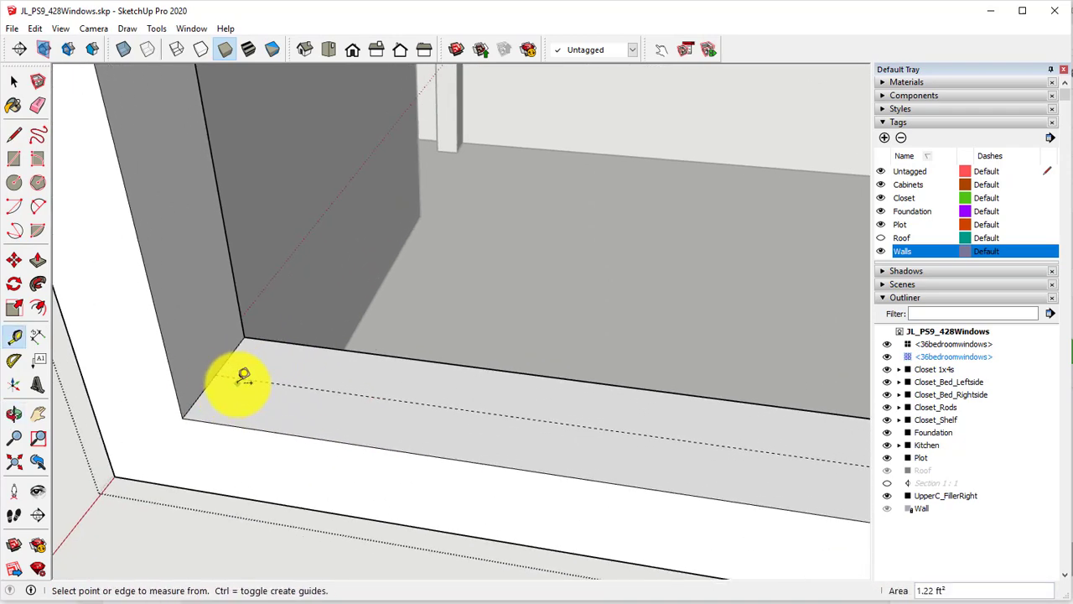
middle_click_drag(238, 384, 242, 455)
scroll(241, 434, "up", 1)
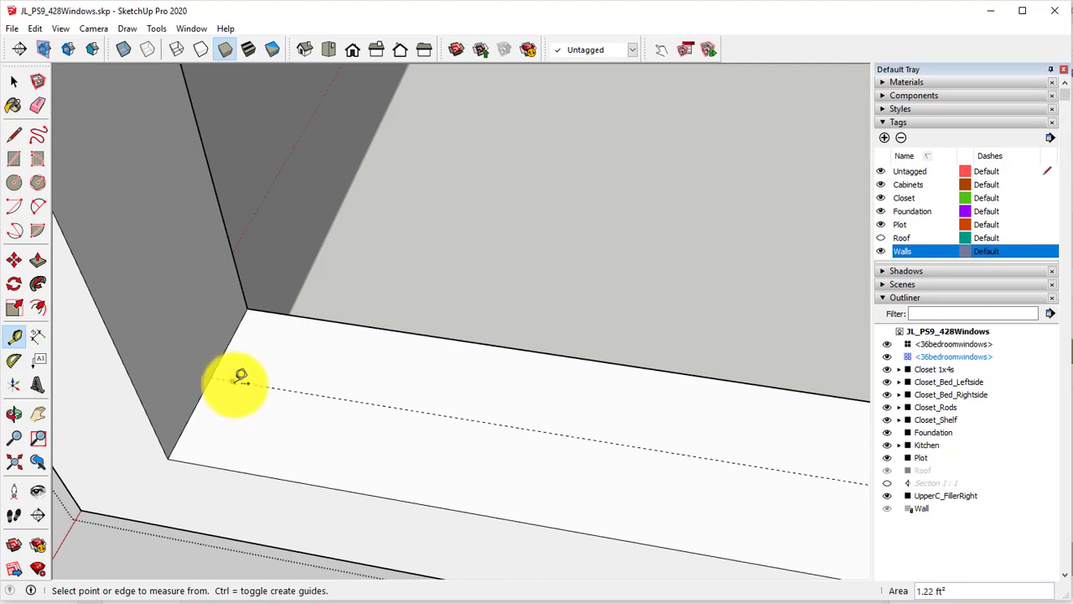
left_click(246, 382)
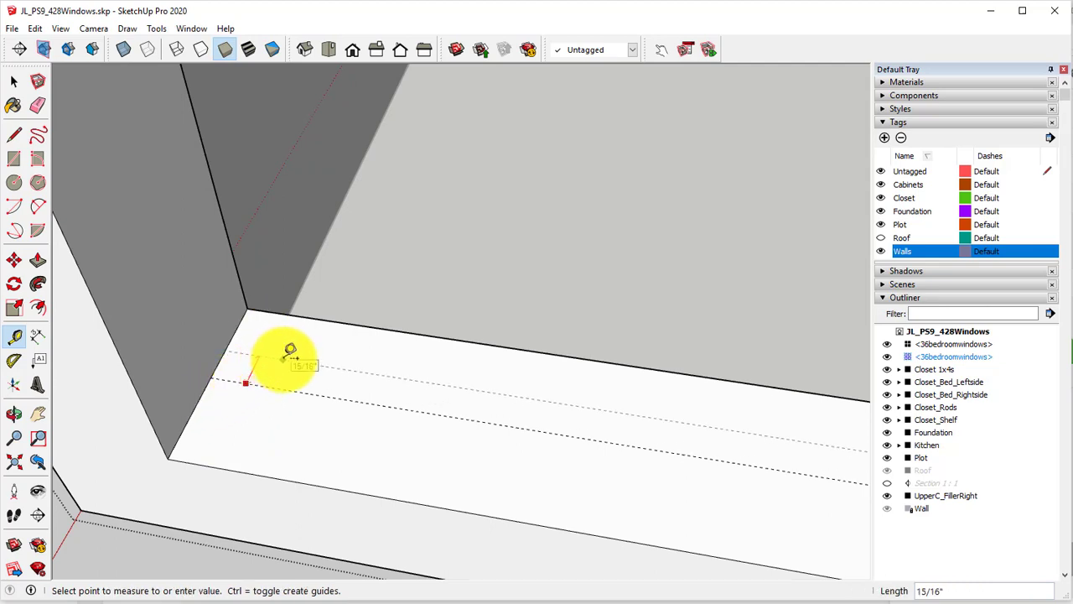
key("Return")
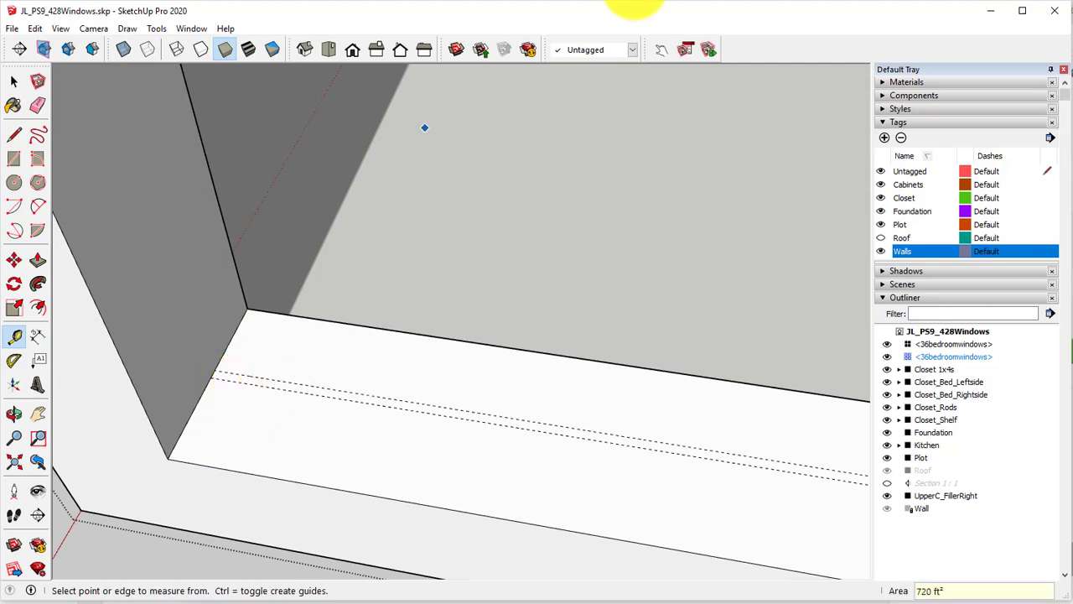
left_click(265, 385)
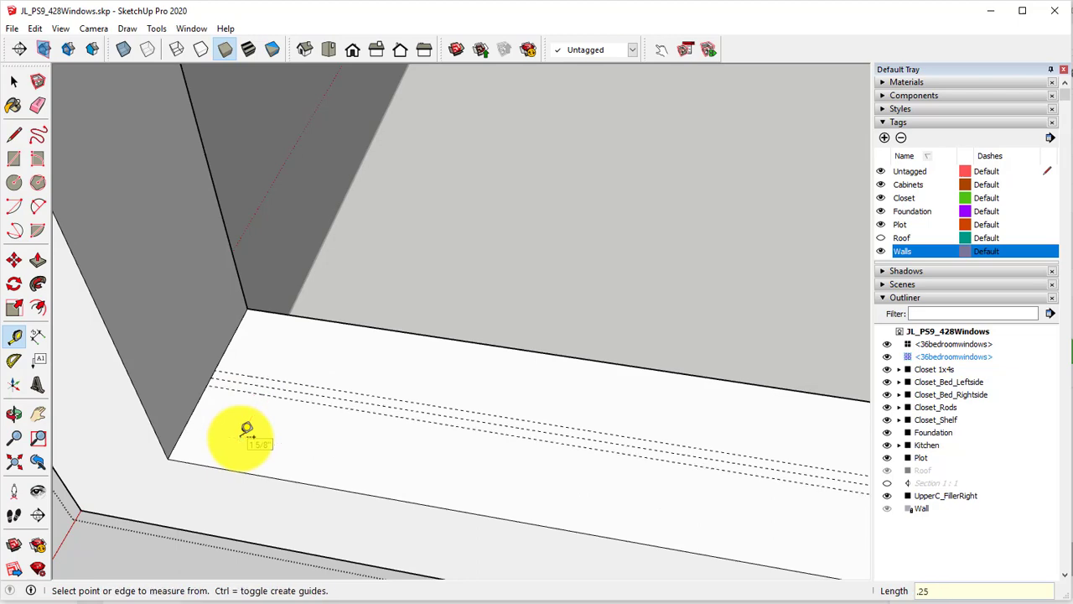
- Draw a 1/2" by 2' 11" rectangle between the two outer guides along the full length of the ledge
left_click(34, 160)
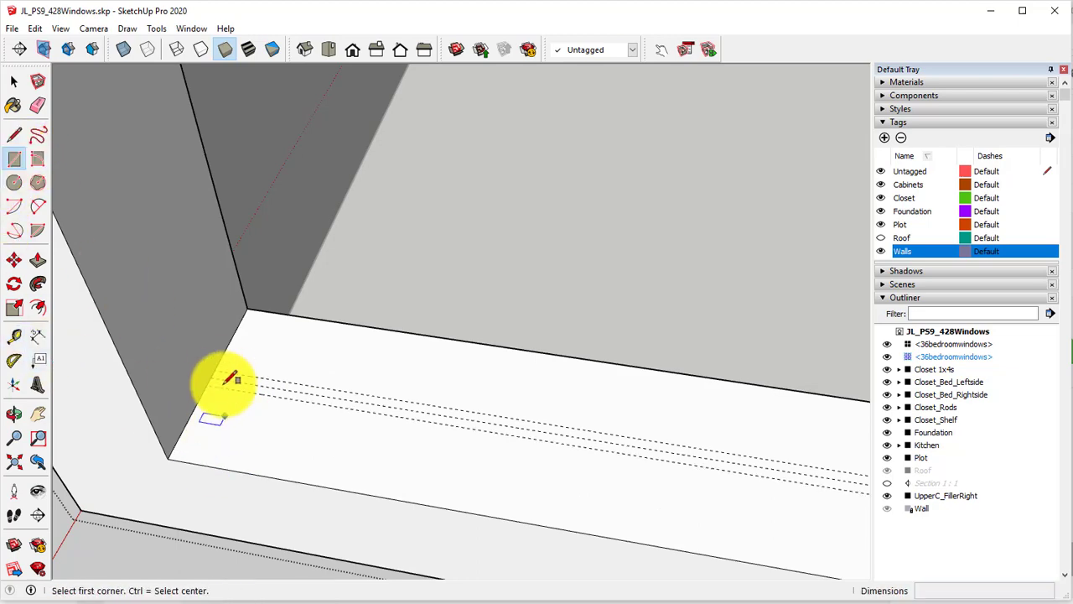
middle_click_drag(226, 369, 537, 419)
middle_click_drag(857, 163, 637, 248)
left_click(655, 234)
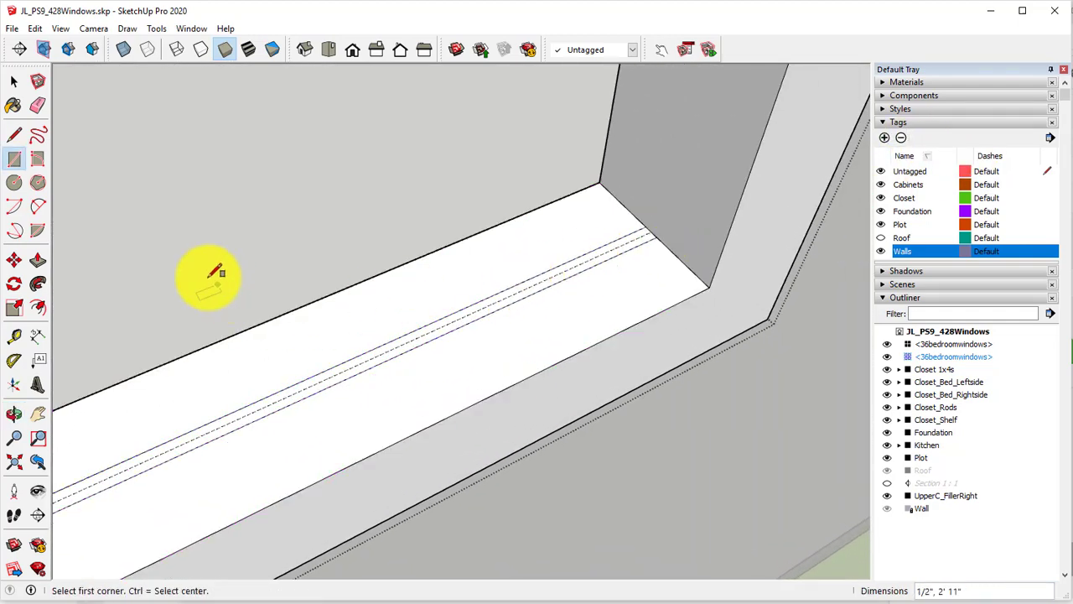
- Extrude the thin ledge rectangle up 2' 5" to the top of the opening to form the window pane
left_click(39, 261)
left_click_drag(271, 408, 297, 299)
middle_click_drag(298, 299, 299, 361)
left_click(327, 179)
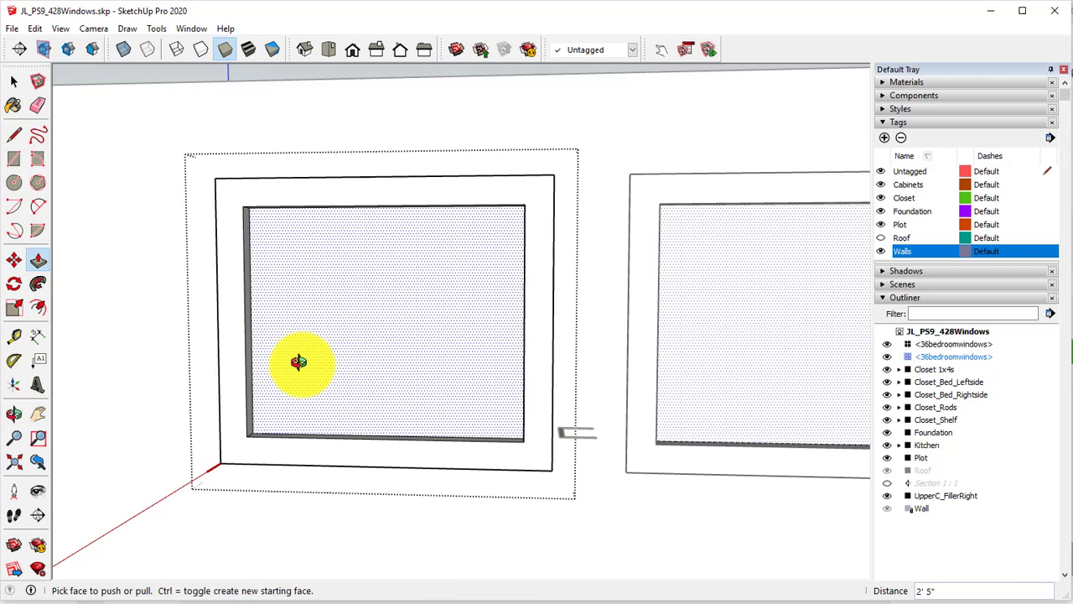
left_click(13, 335)
middle_click_drag(151, 327, 211, 311)
scroll(299, 359, "up", 8)
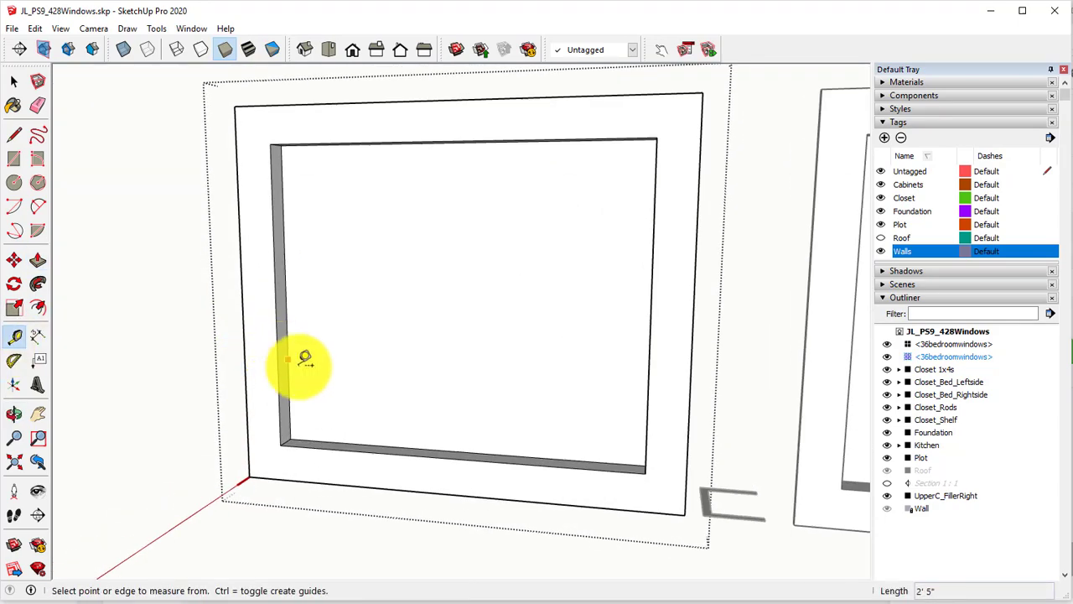
left_click(383, 431)
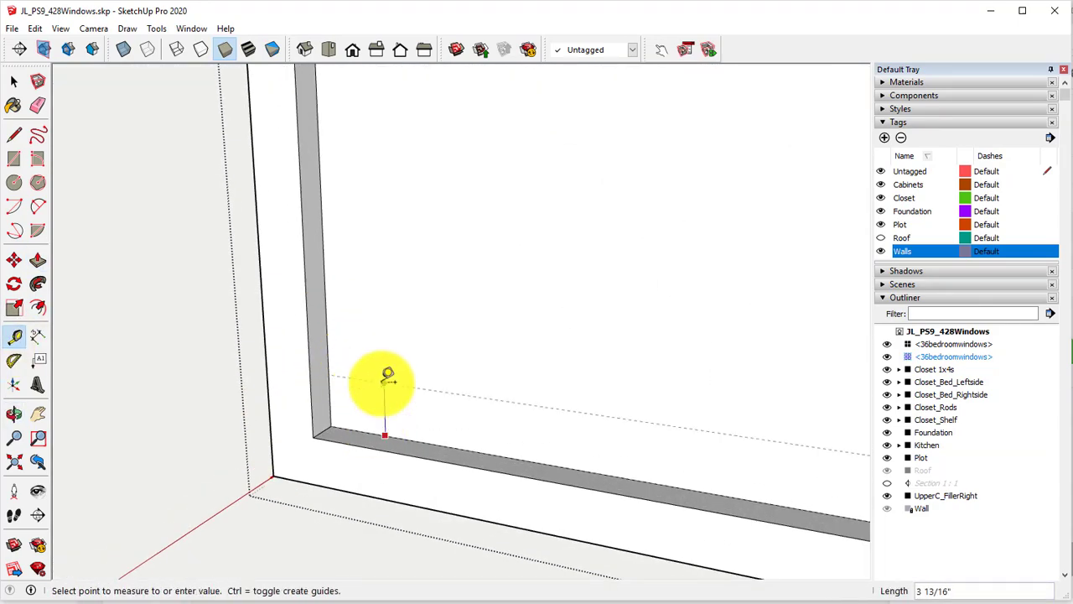
middle_click_drag(383, 371, 293, 377)
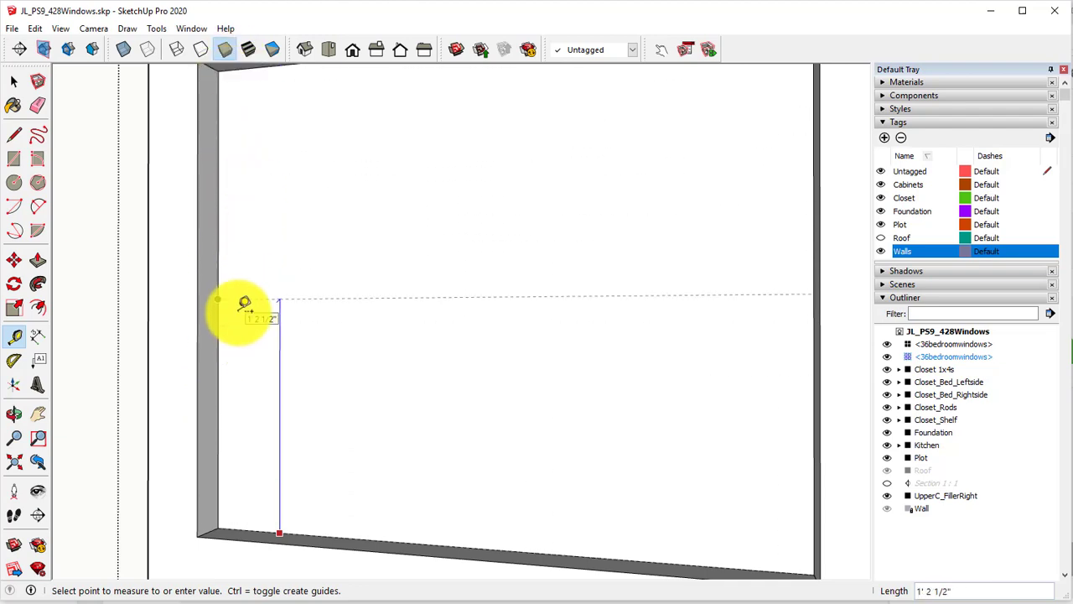
left_click(14, 134)
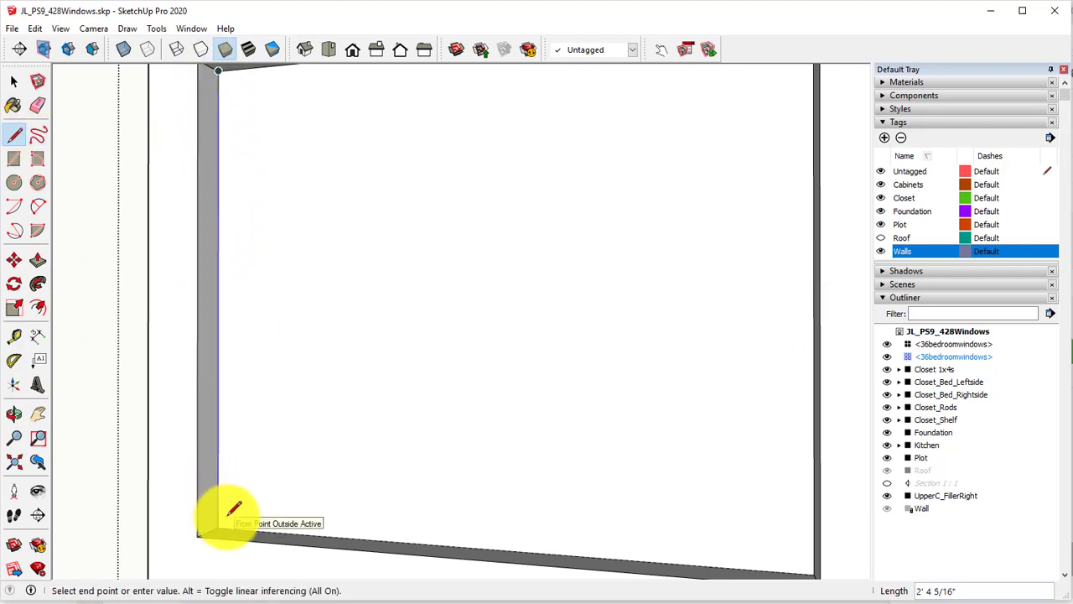
key("Escape")
left_click(15, 336)
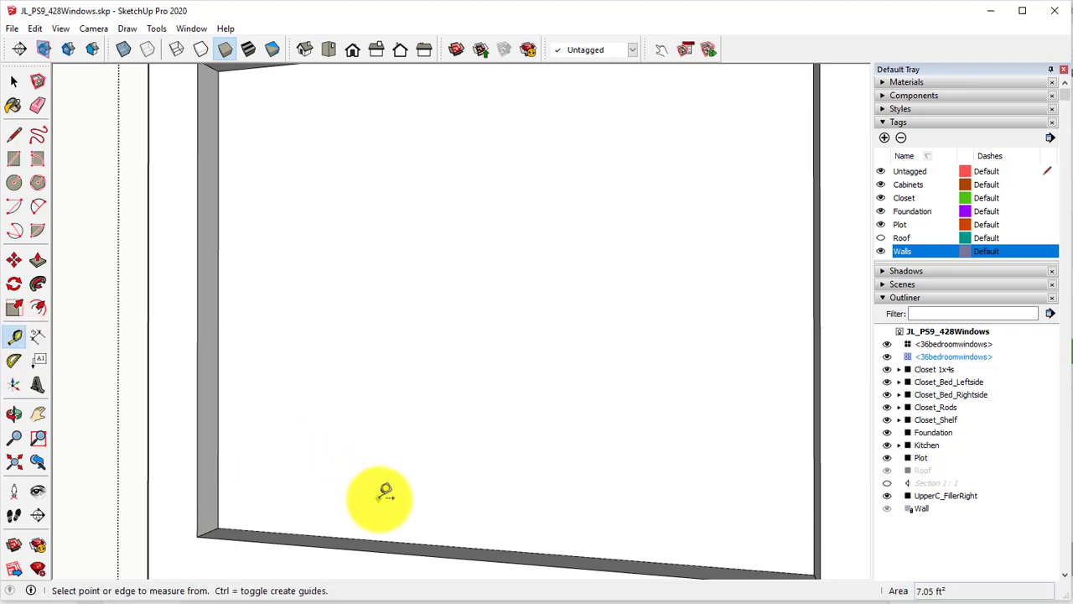
left_click(363, 538)
key("Escape")
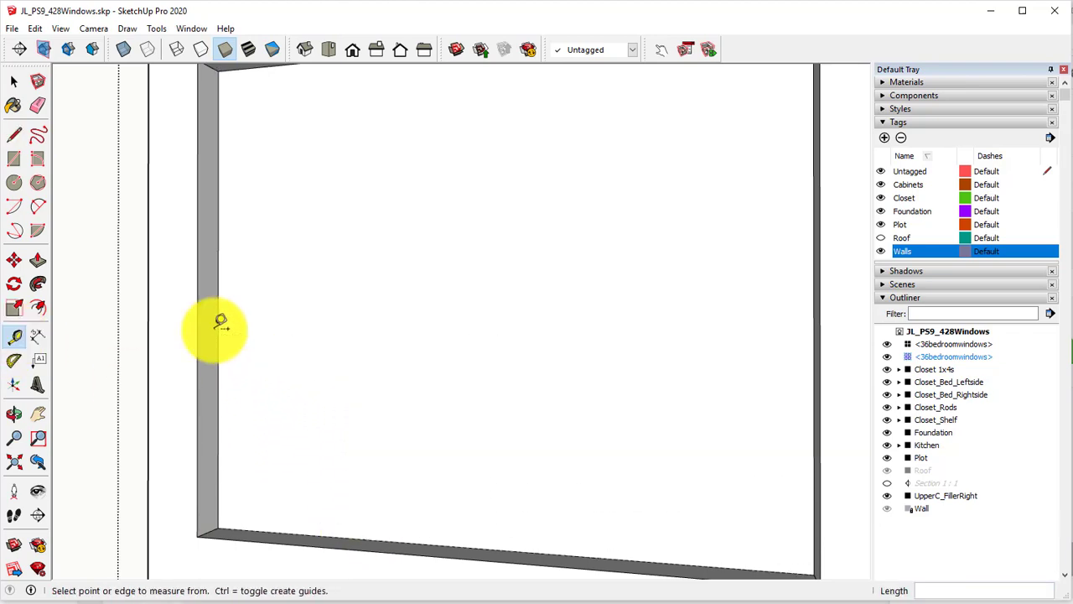
- Draw a line about 8 9/16" long from the pane's lower corner along its bottom edge, and copy it up 2' 5" with the spacing divided by 3
left_click(14, 134)
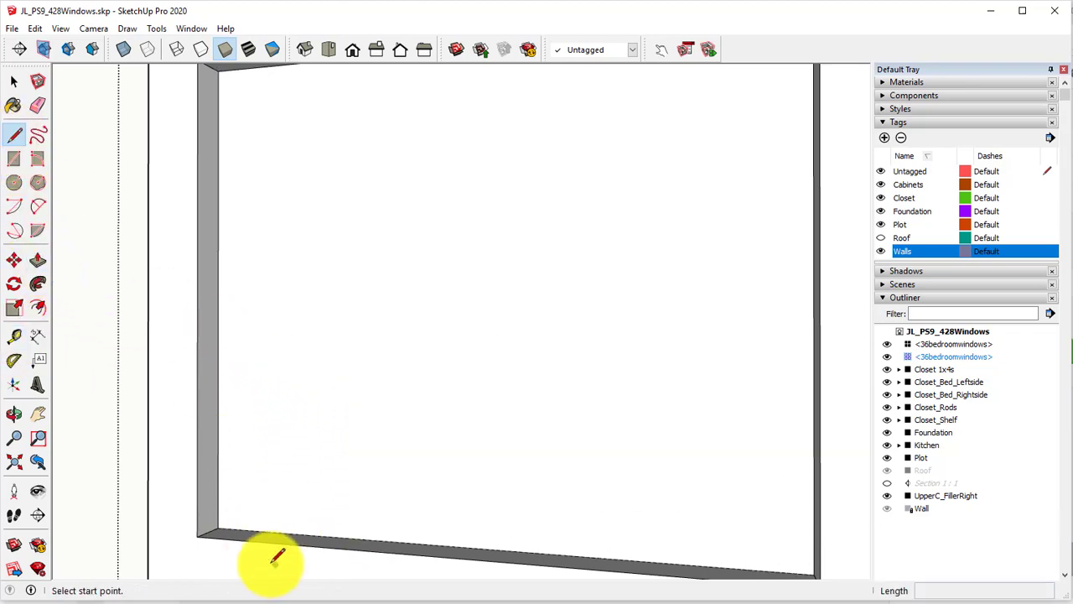
left_click(217, 528)
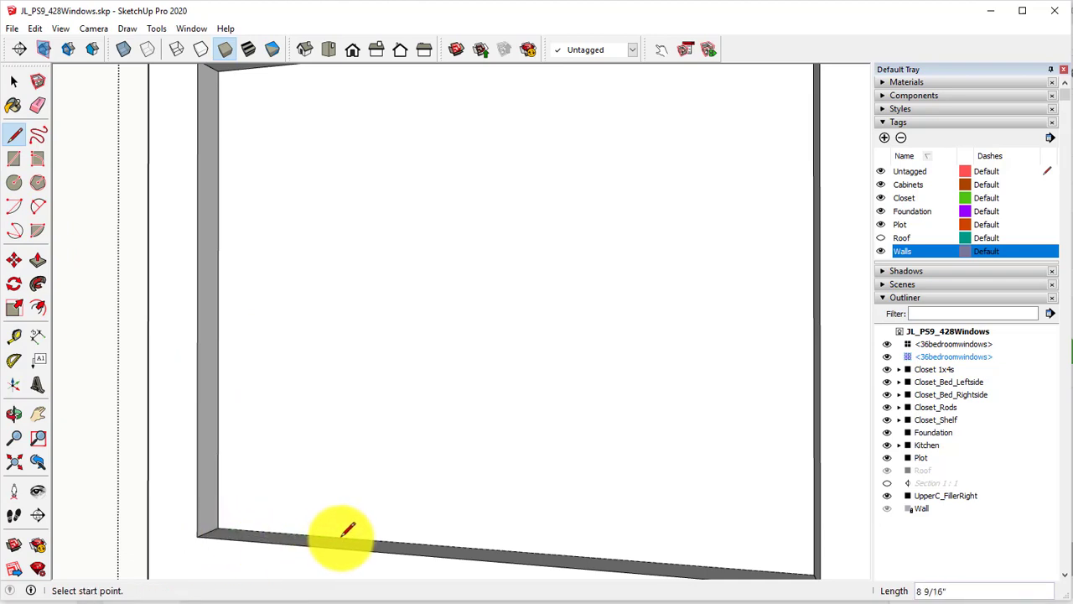
left_click(13, 81)
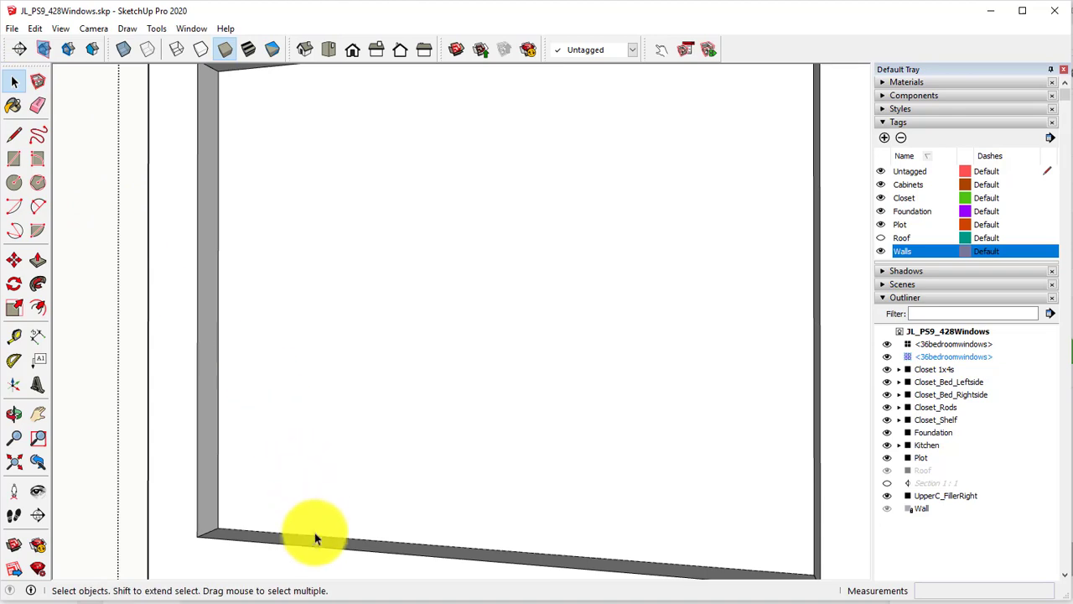
left_click(35, 273)
scroll(248, 482, "up", 3)
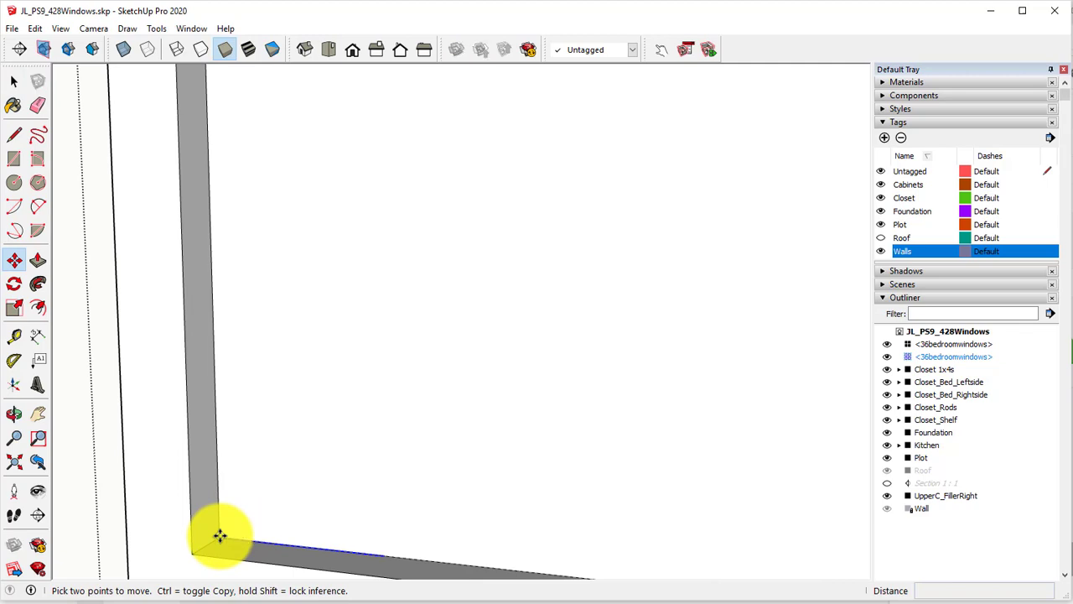
left_click(220, 536)
key("ctrl")
middle_click_drag(225, 431, 234, 544)
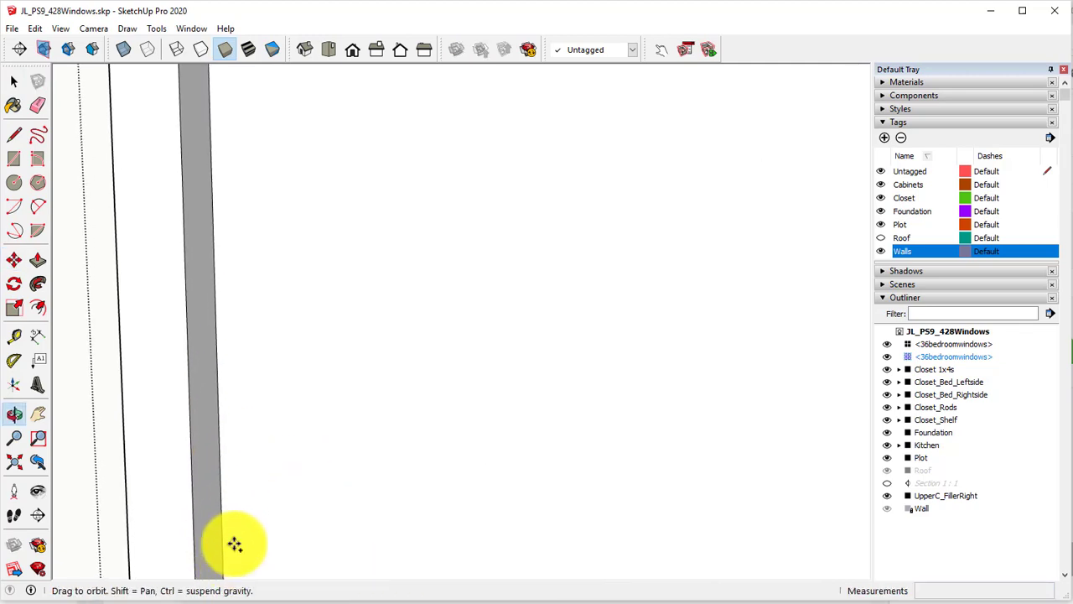
scroll(253, 331, "down", 3)
mouse_move(251, 286)
middle_mouse_down("shift")
mouse_move(257, 361)
mouse_move(249, 295)
middle_mouse_up("shift")
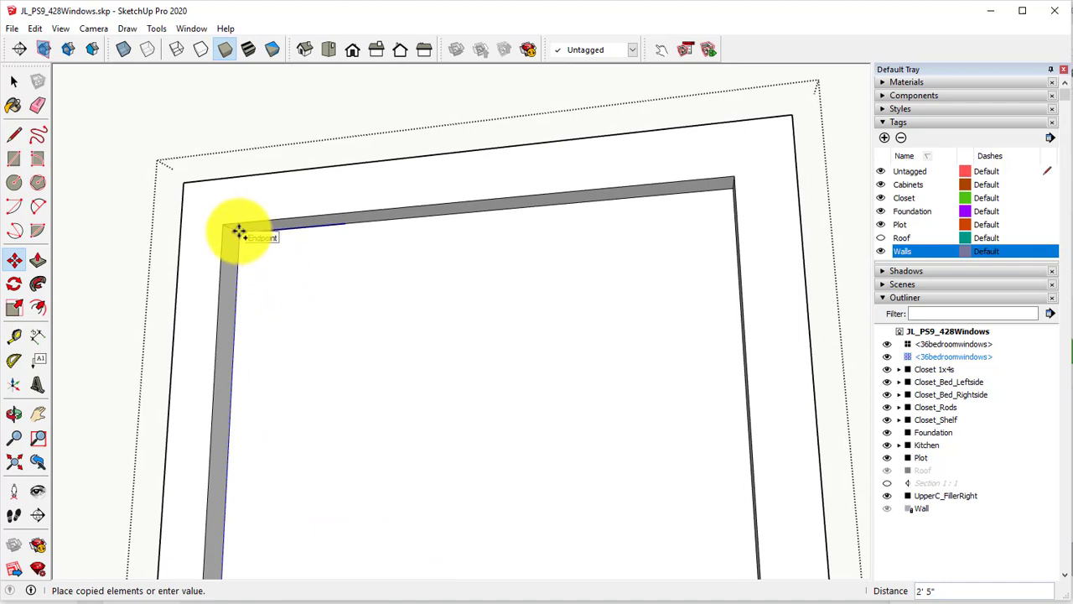
left_click(239, 230)
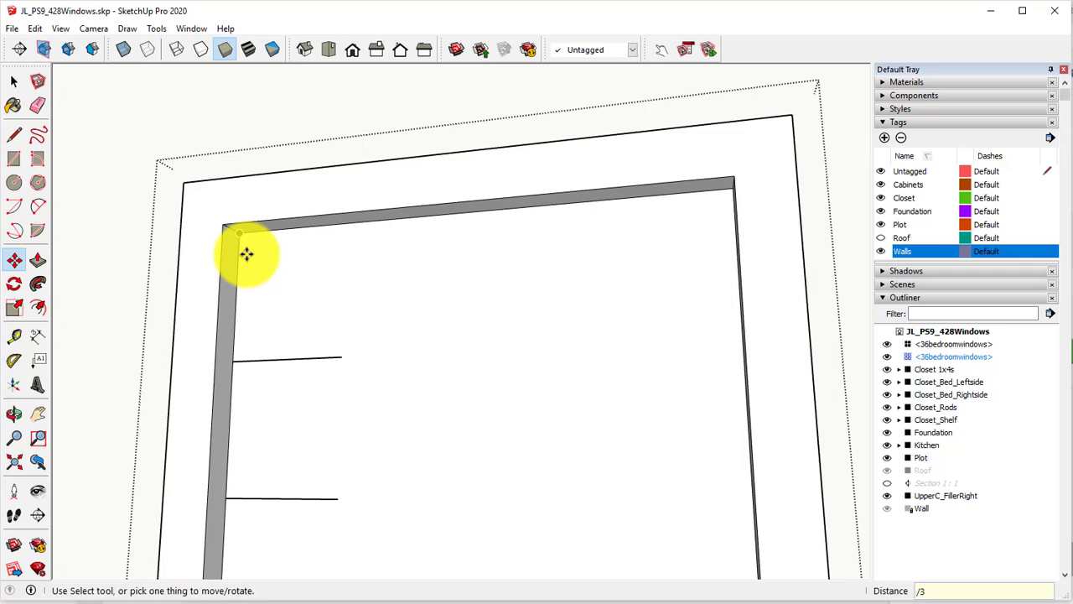
scroll(247, 254, "down", 2)
middle_click_drag(246, 255, 309, 345)
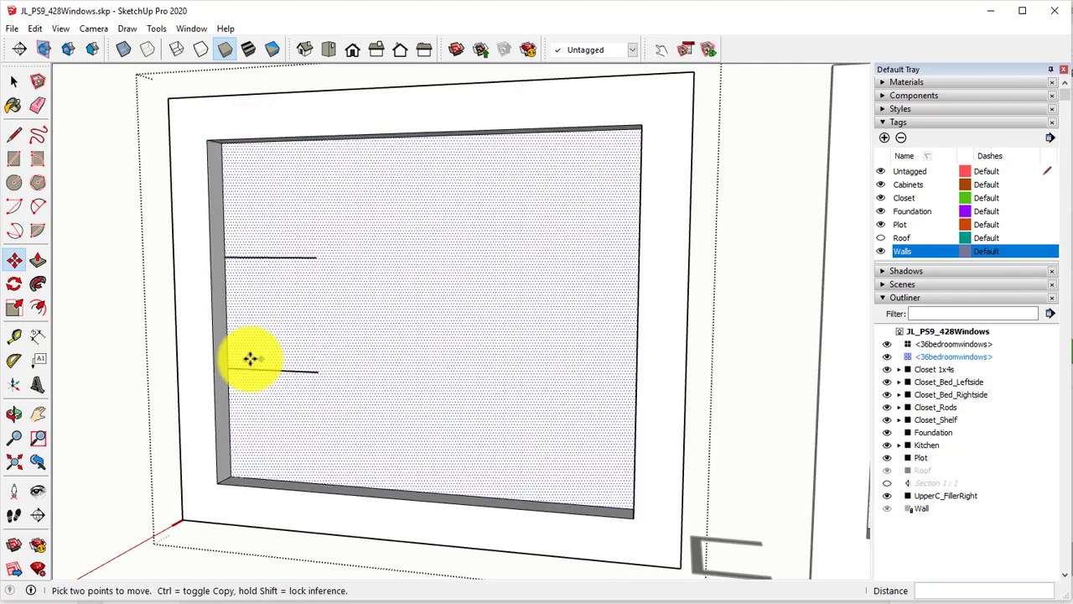
- Draw a vertical line about 4 13/16" long from the pane's lower-left corner, and copy it 2' 11" across with the spacing divided by 4
mouse_move(244, 330)
middle_mouse_down()
mouse_move(233, 256)
mouse_move(258, 292)
mouse_move(276, 179)
mouse_move(213, 360)
middle_mouse_up()
left_click(14, 135)
scroll(249, 359, "up", 5)
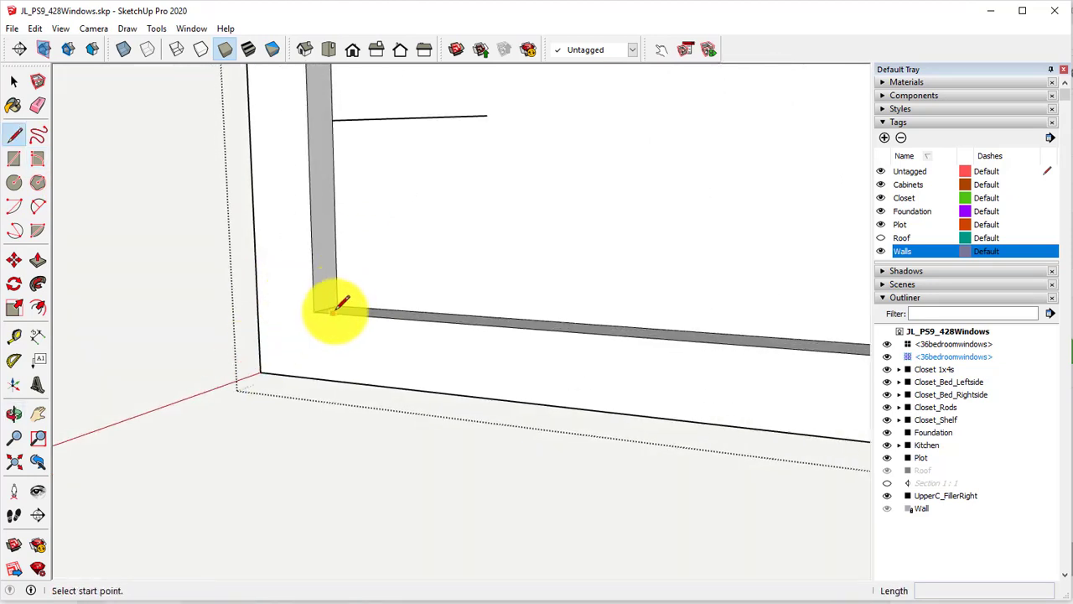
left_click(335, 208)
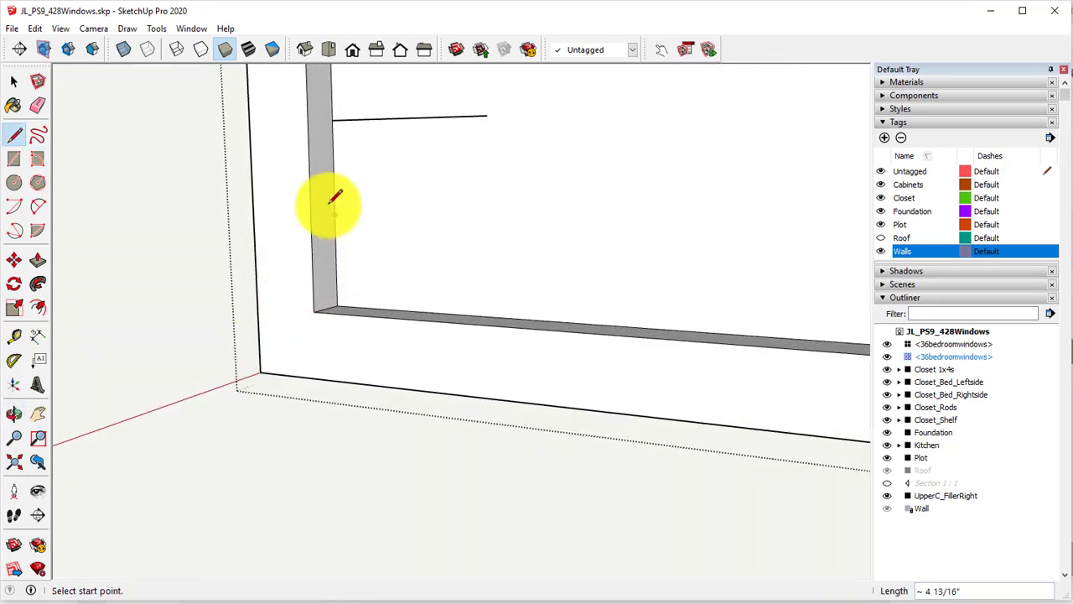
left_click(15, 83)
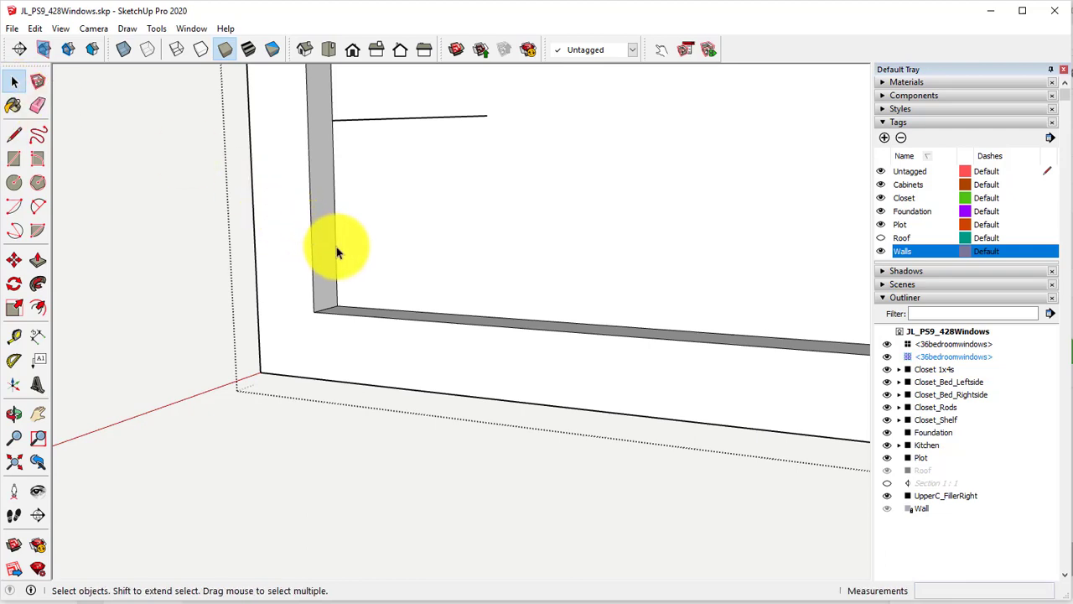
left_click(14, 261)
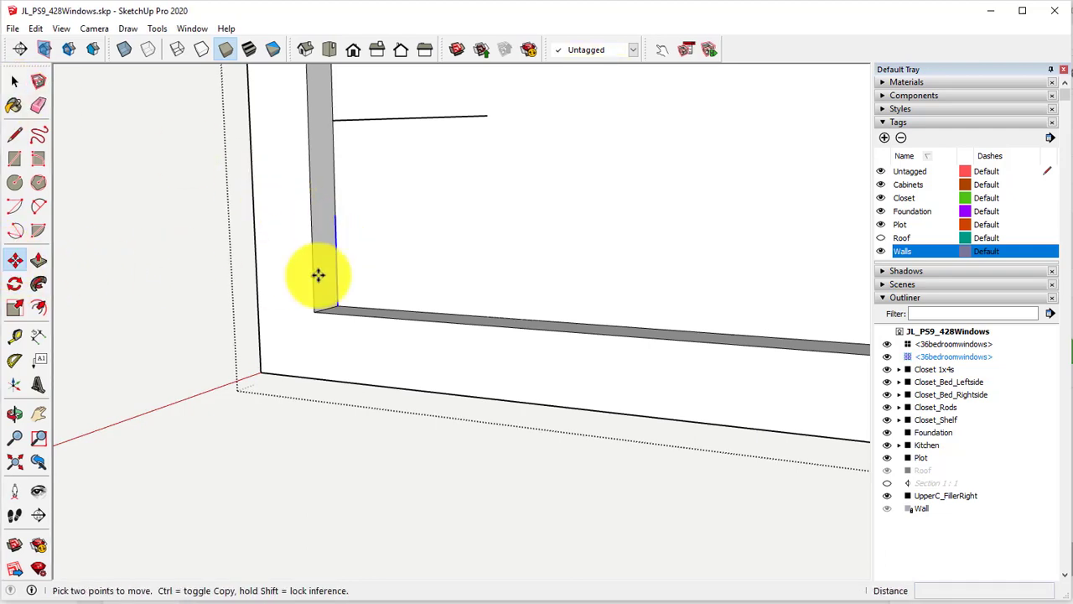
left_click(335, 309)
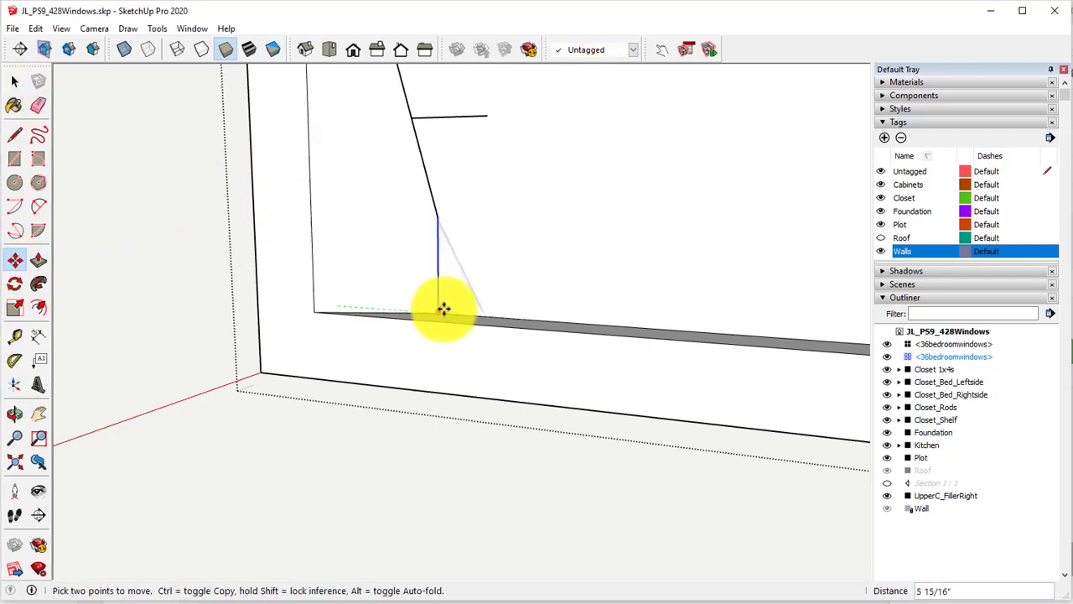
middle_click(436, 308)
scroll(436, 308, "up", 1)
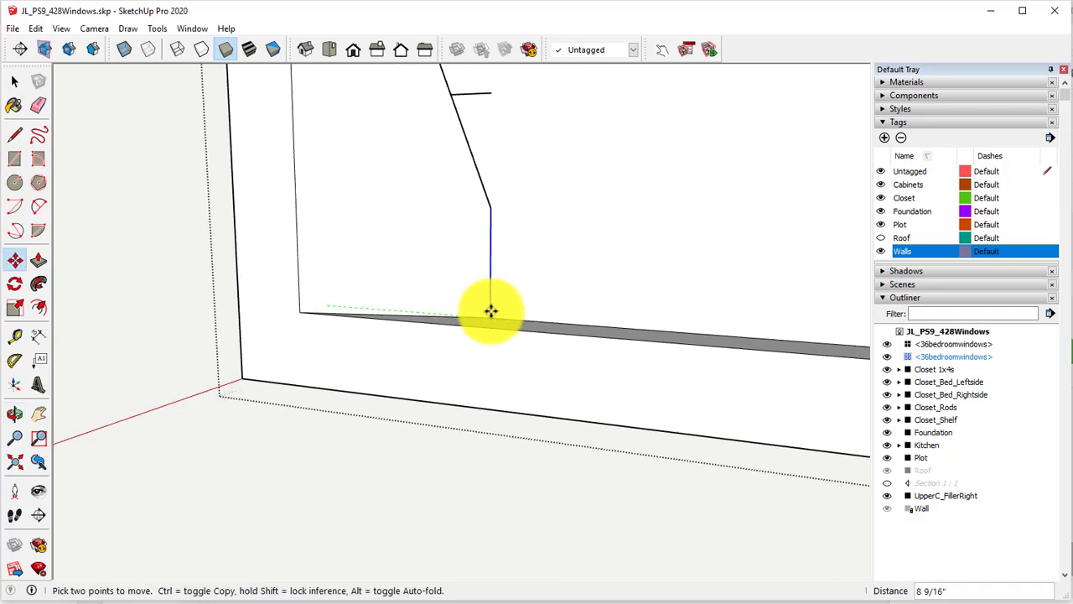
middle_click_drag(510, 317, 331, 422, "shift")
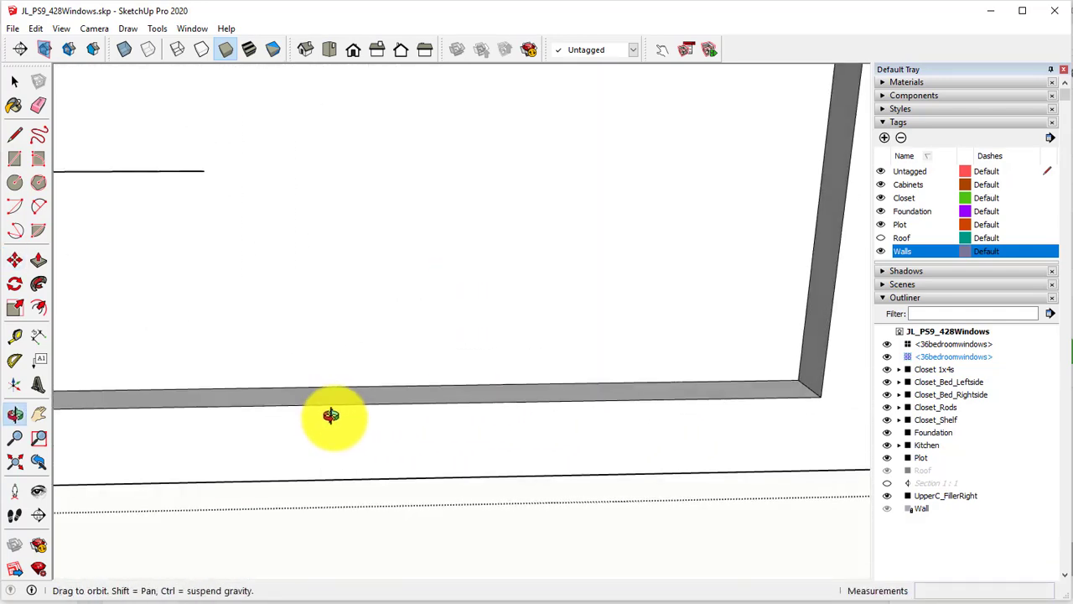
key("ctrl")
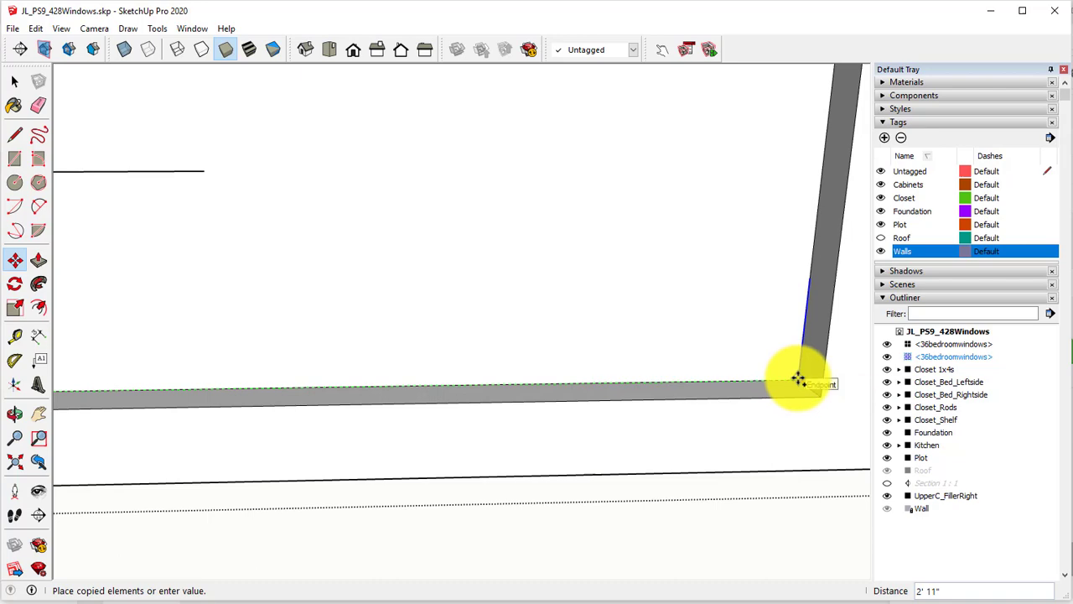
left_click(797, 377)
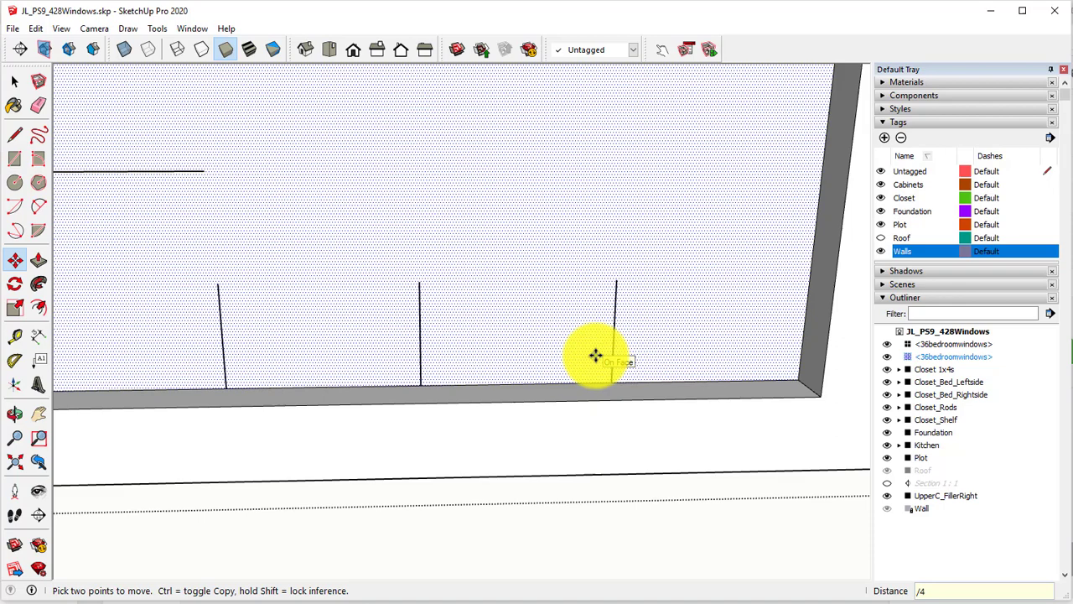
- Extend the two horizontal grid lines from their free ends across the pane to its opposite edge
middle_click_drag(595, 355, 523, 377)
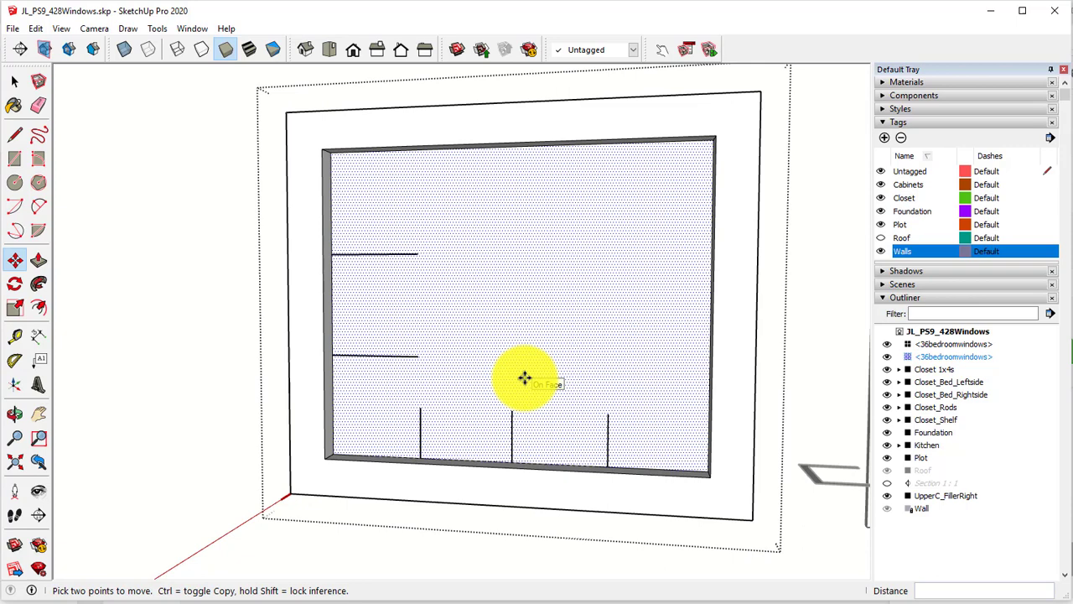
left_click(15, 134)
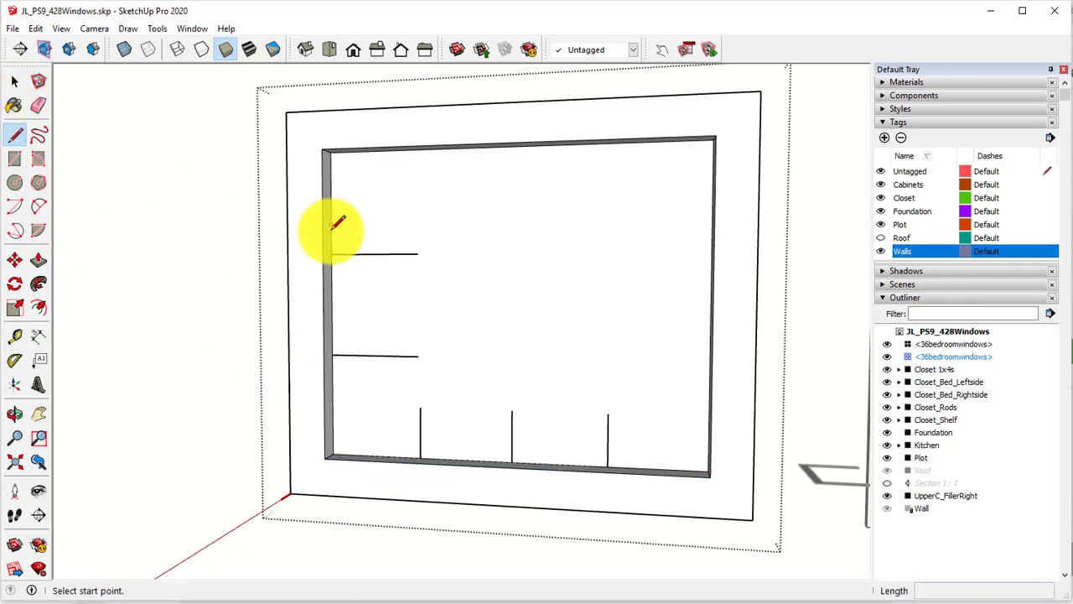
left_click(418, 252)
middle_click_drag(412, 240, 599, 259)
scroll(625, 243, "up", 3)
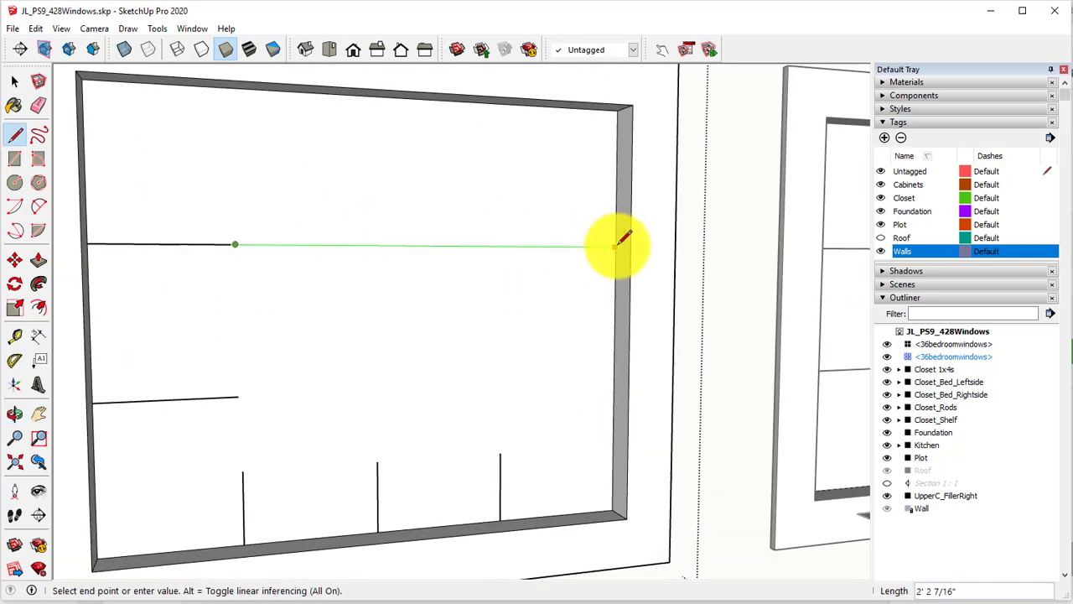
left_click(617, 245)
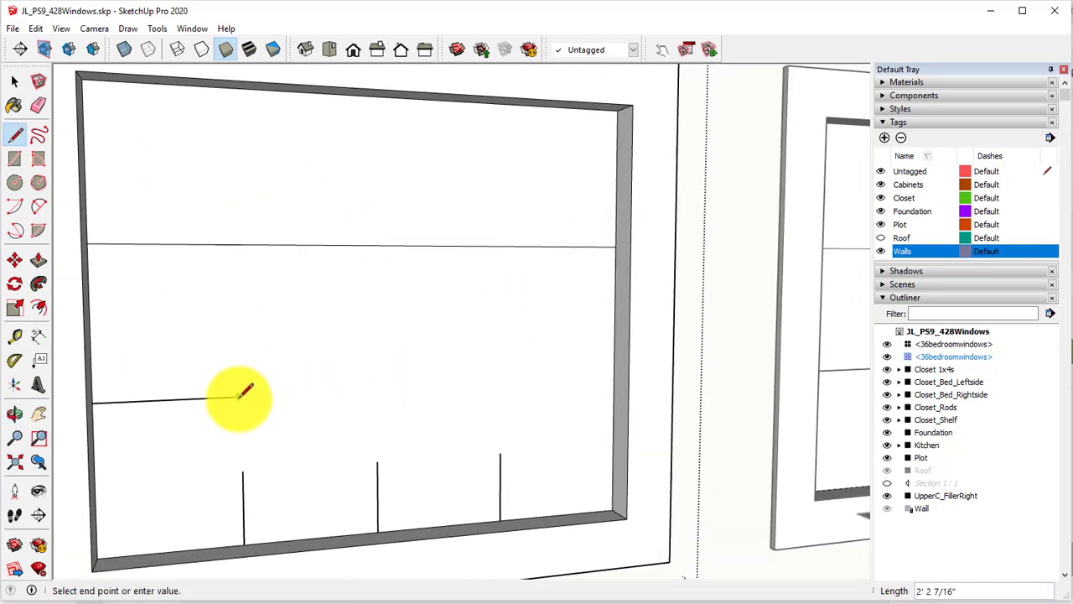
left_click(618, 379)
- Extend the three vertical grid lines from their free ends up to the pane's upper edge
left_click(500, 455)
middle_click_drag(503, 419, 453, 159)
left_click(496, 111)
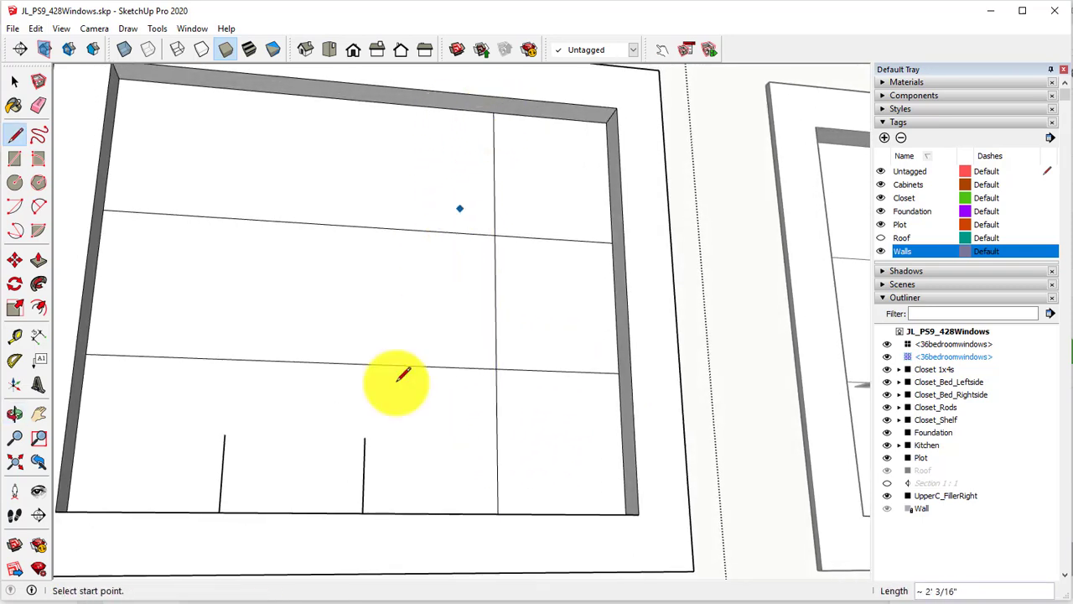
left_click(375, 102)
left_click(224, 435)
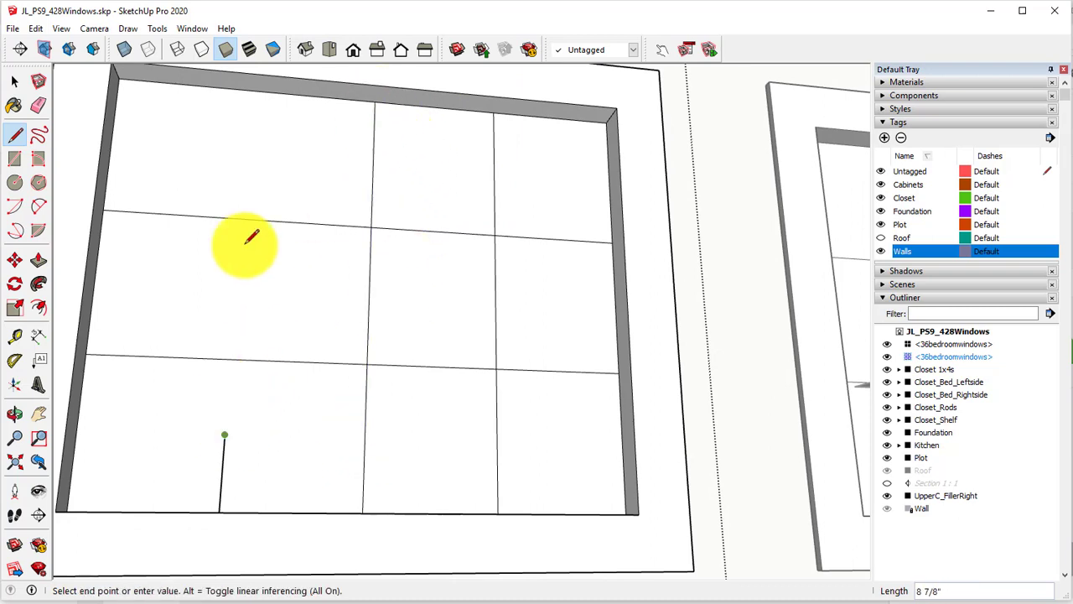
left_click(249, 89)
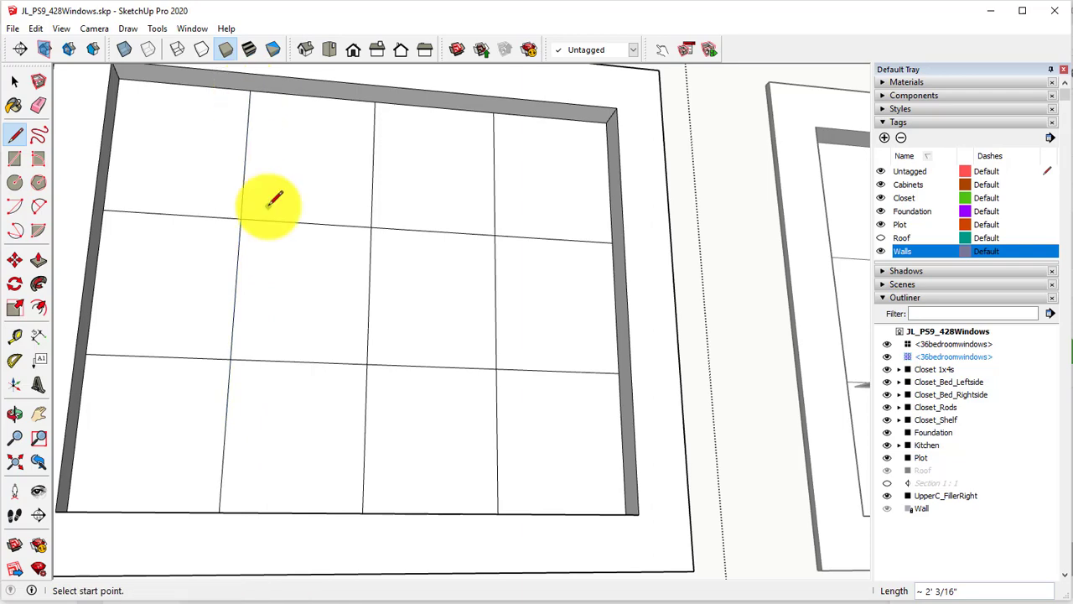
- Offset the edges of all four cells in the pane's upper row inward by .25"
middle_click_drag(258, 244, 248, 298)
scroll(236, 256, "up", 1)
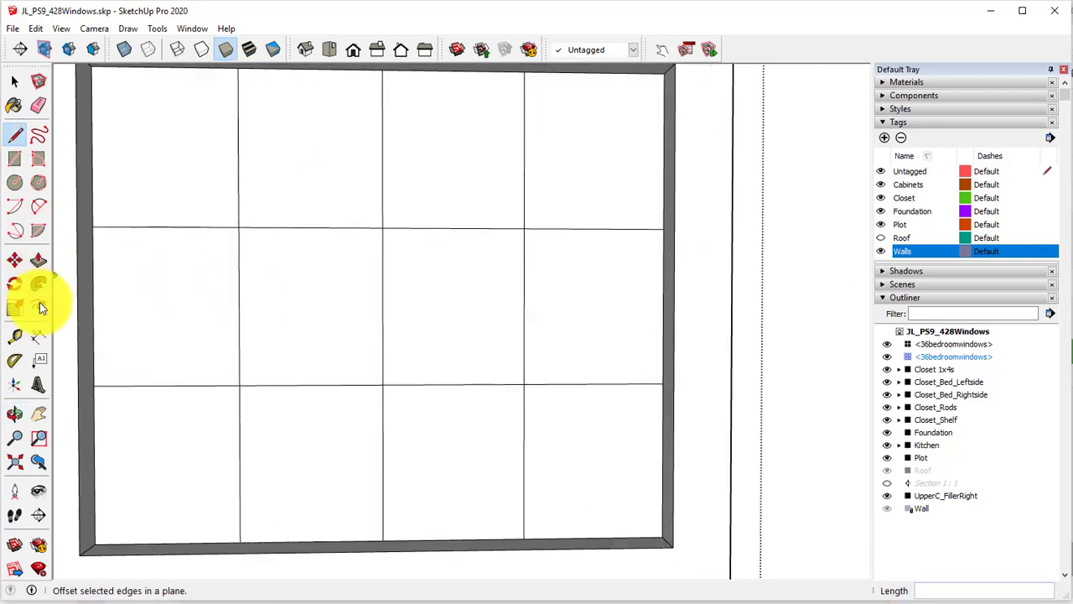
left_click(39, 307)
middle_click_drag(151, 277, 202, 301, "shift")
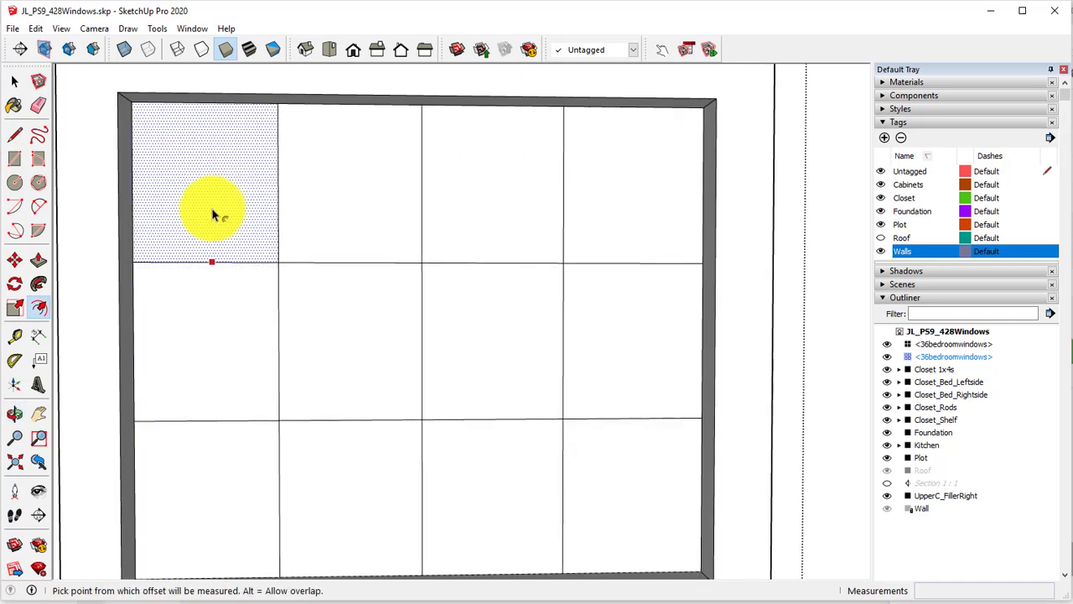
left_click(212, 215)
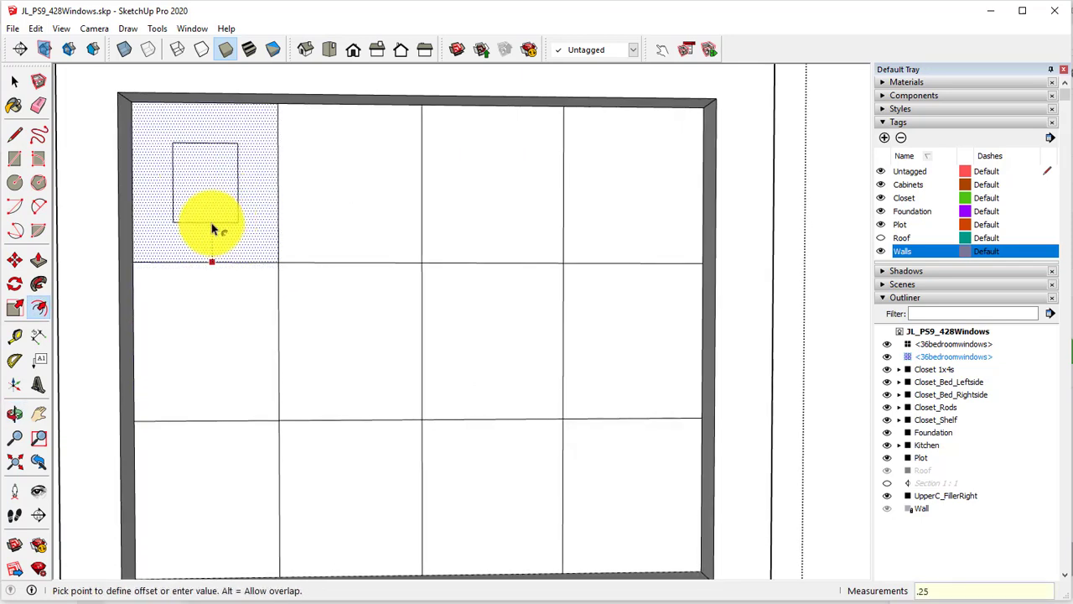
key("Return")
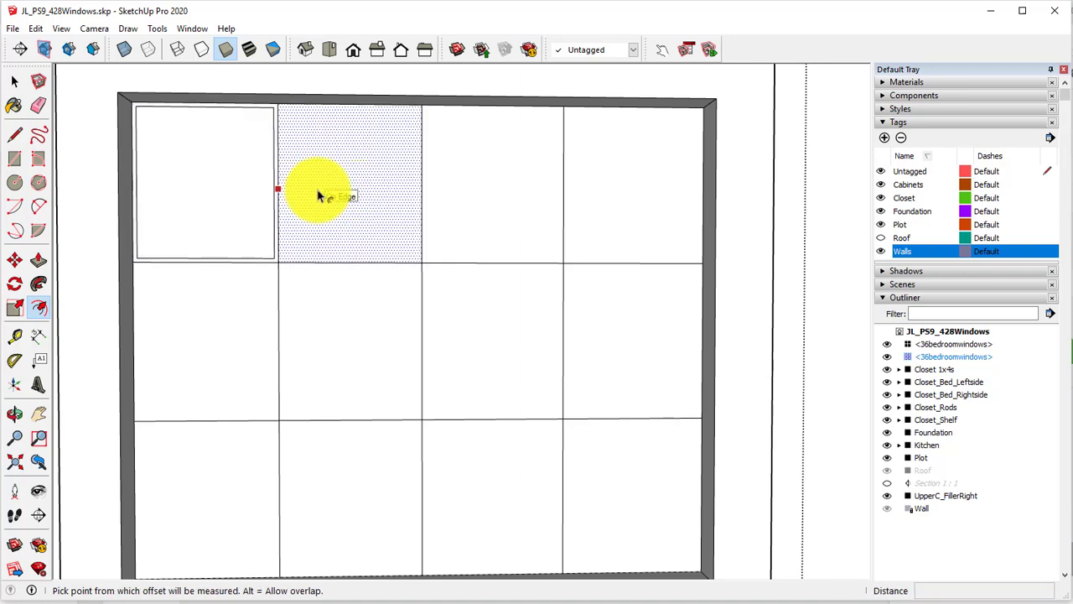
double_click(317, 196)
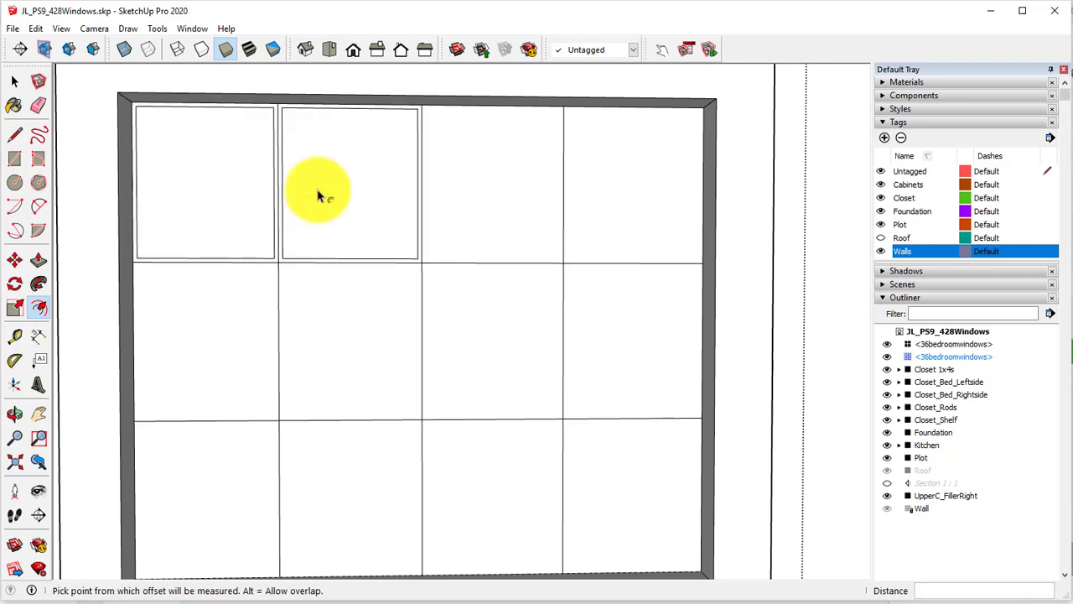
double_click(508, 195)
double_click(605, 199)
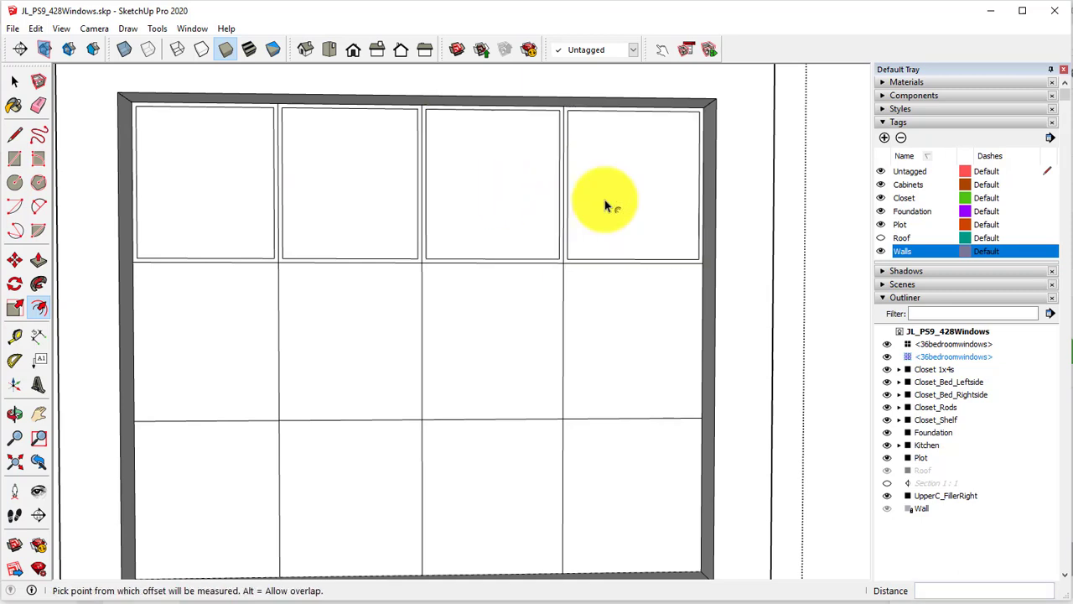
- Repeat the .25" inward offset on the four cells of the pane's middle row
double_click(643, 349)
double_click(537, 329)
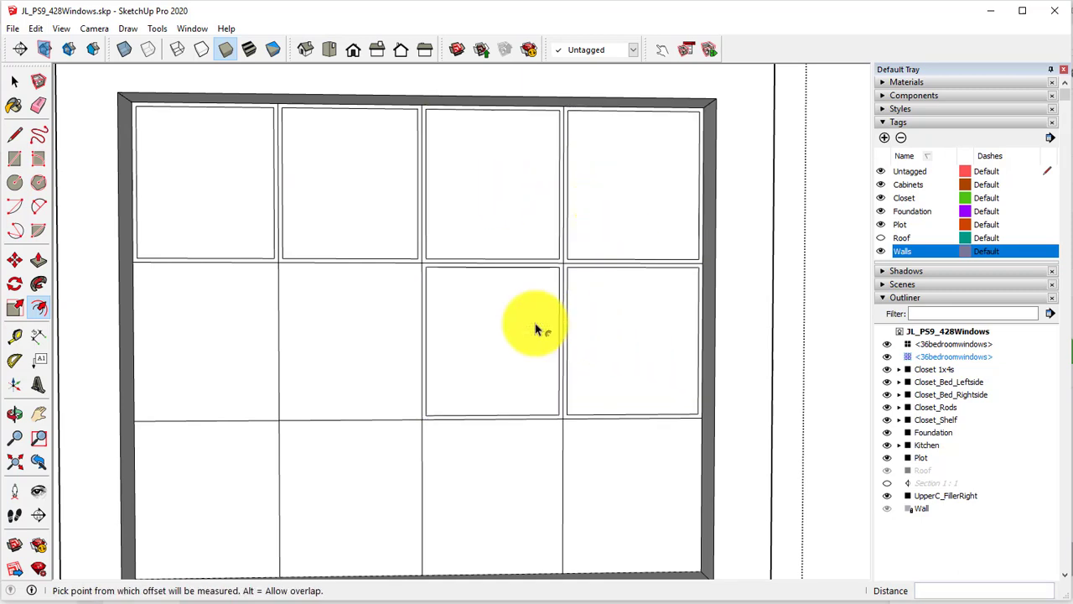
double_click(408, 339)
double_click(216, 333)
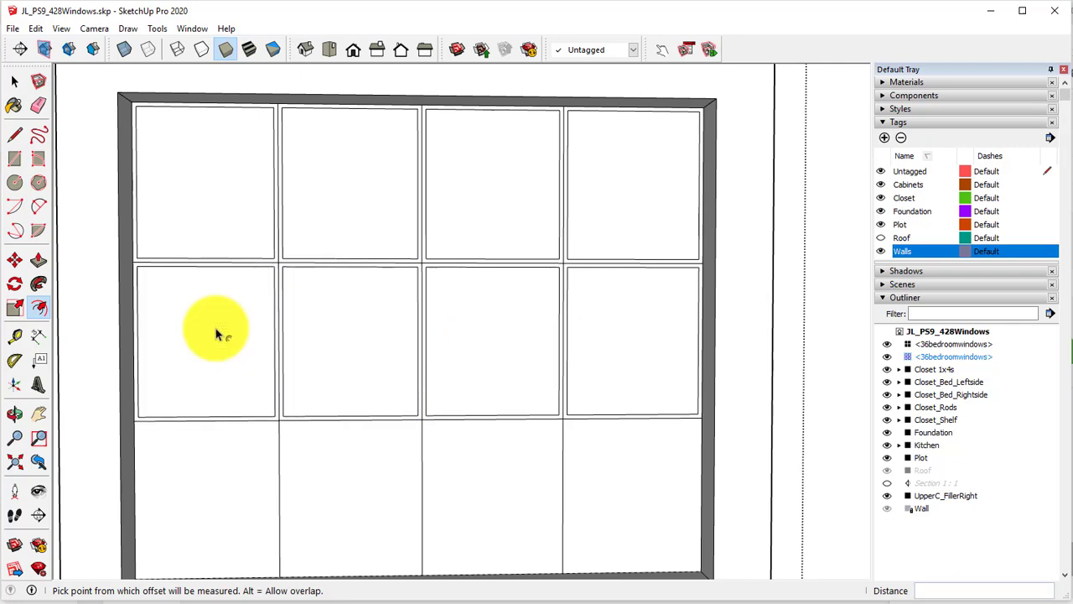
- Offset the four cells of the pane's lower row inward by .25"
double_click(210, 465)
middle_click_drag(209, 457, 211, 356, "shift")
double_click(319, 373)
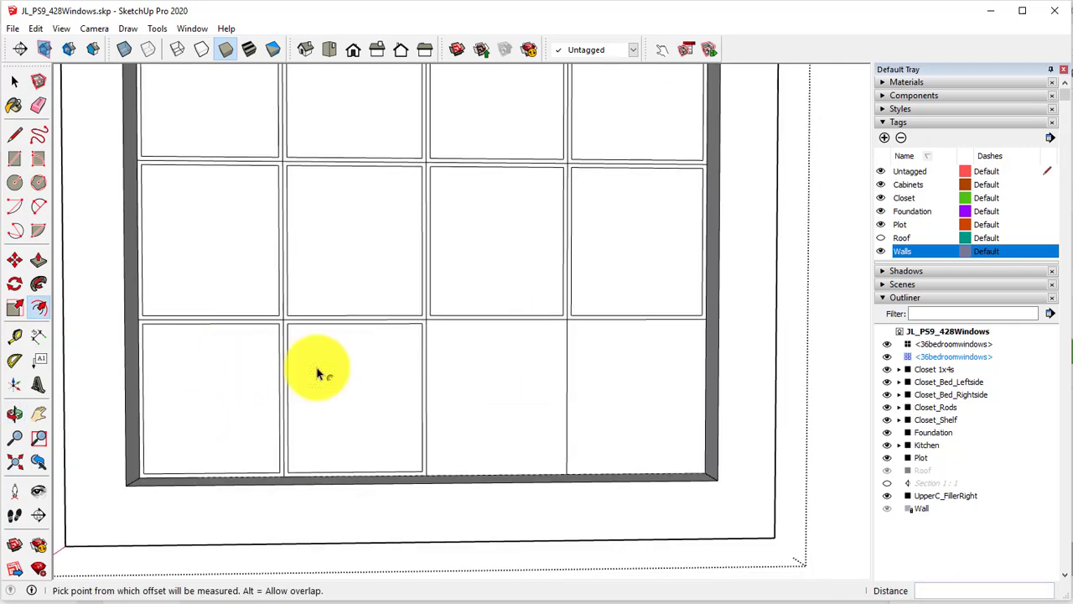
left_click(467, 378)
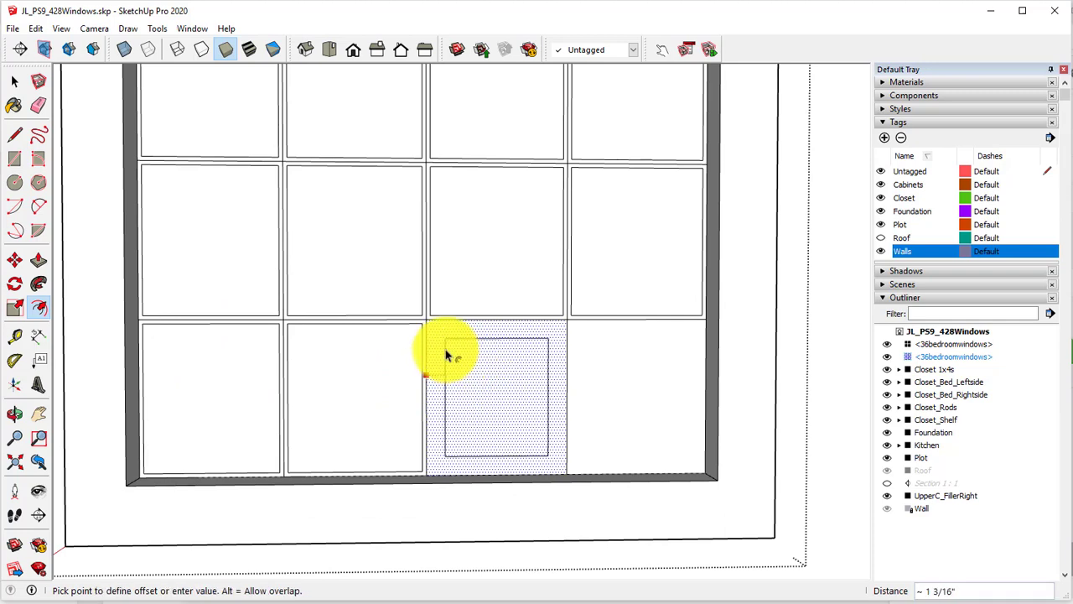
key("Return")
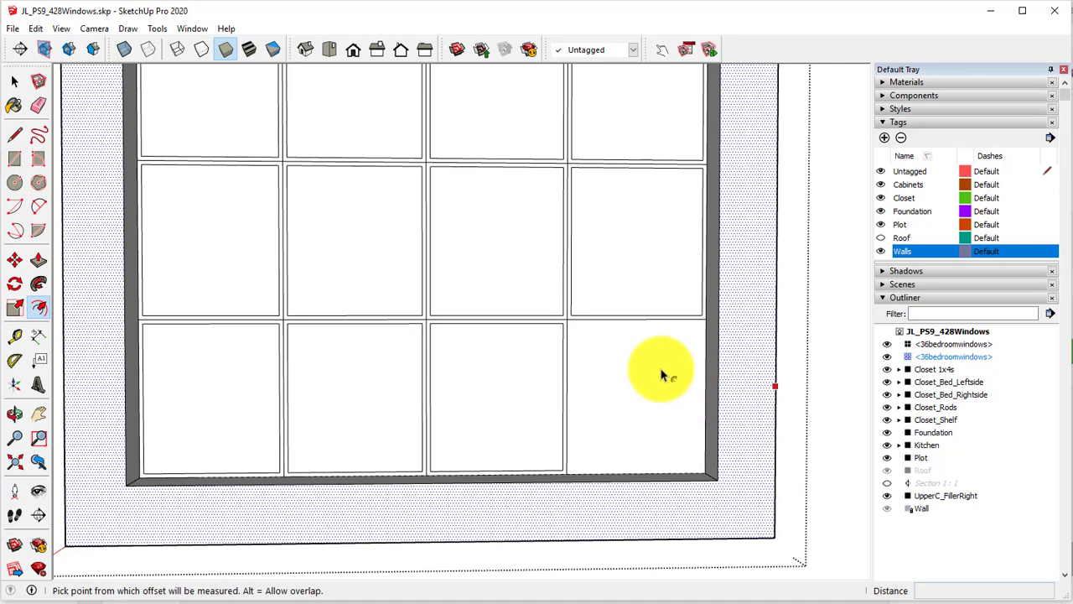
double_click(616, 360)
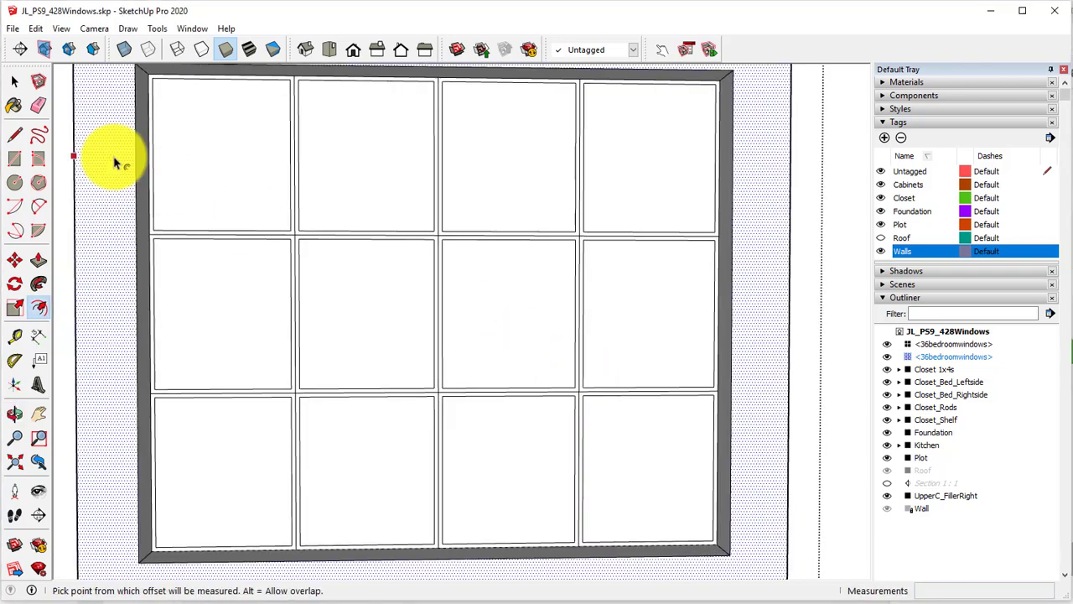
- Erase the original grid center lines meeting at the three intersections between the upper and middle rows of cells
left_click(38, 105)
scroll(276, 235, "up", 3)
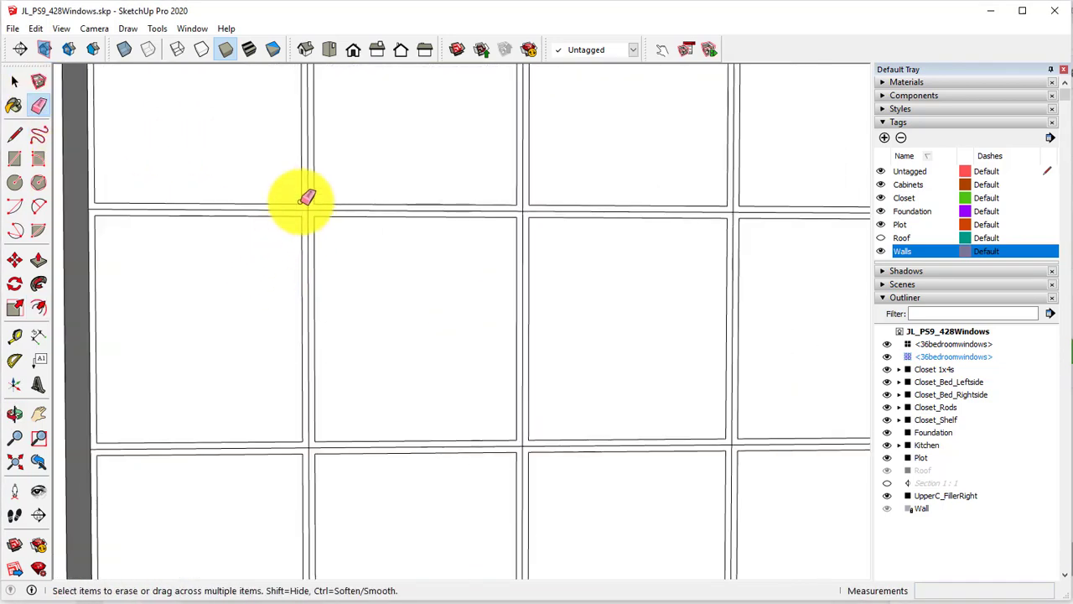
left_click_drag(313, 206, 302, 204)
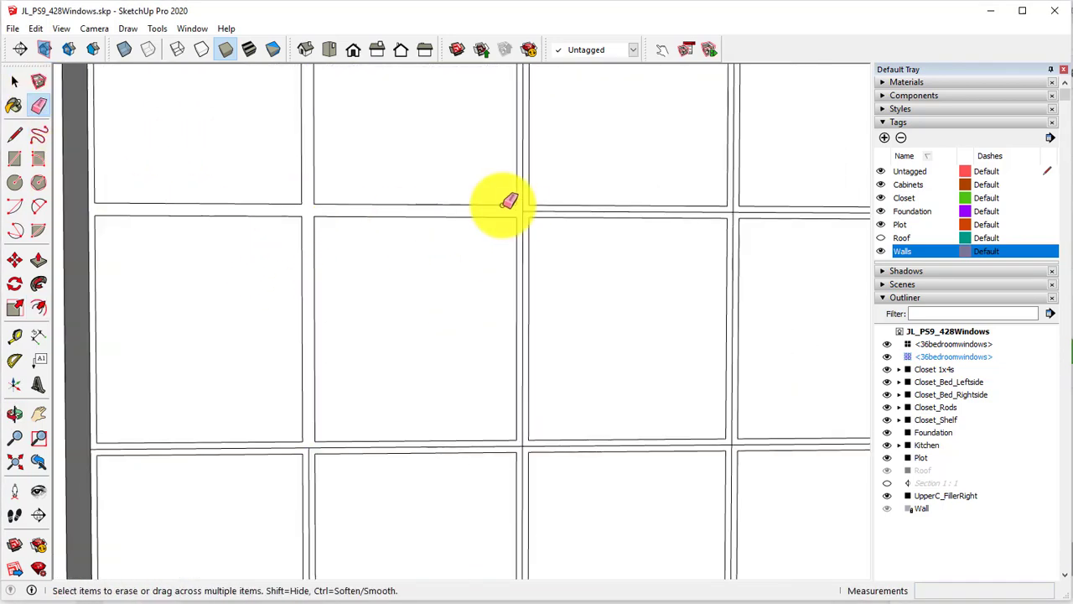
left_click_drag(524, 209, 531, 212)
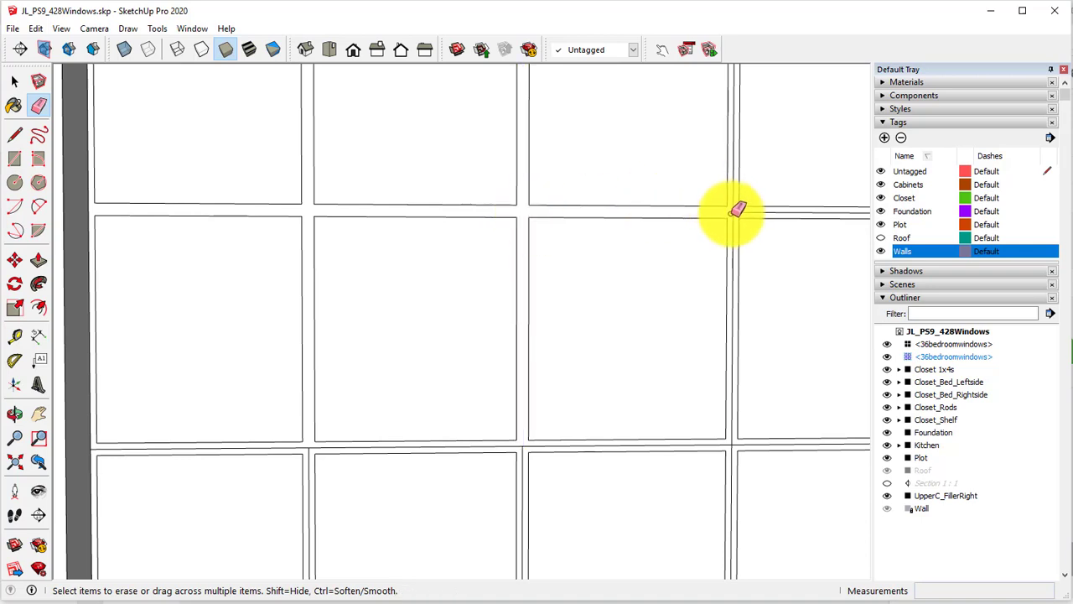
scroll(599, 294, "down", 4)
scroll(611, 388, "up", 4)
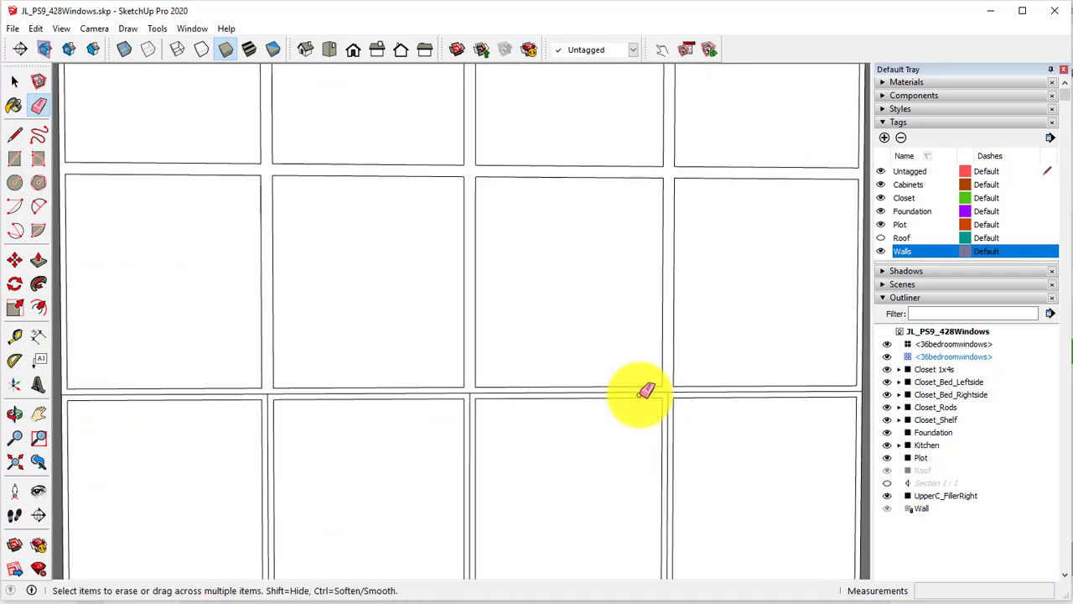
- Erase the center lines at the intersections between the middle and lower rows, including the leftover line fragments
left_click_drag(671, 390, 639, 391)
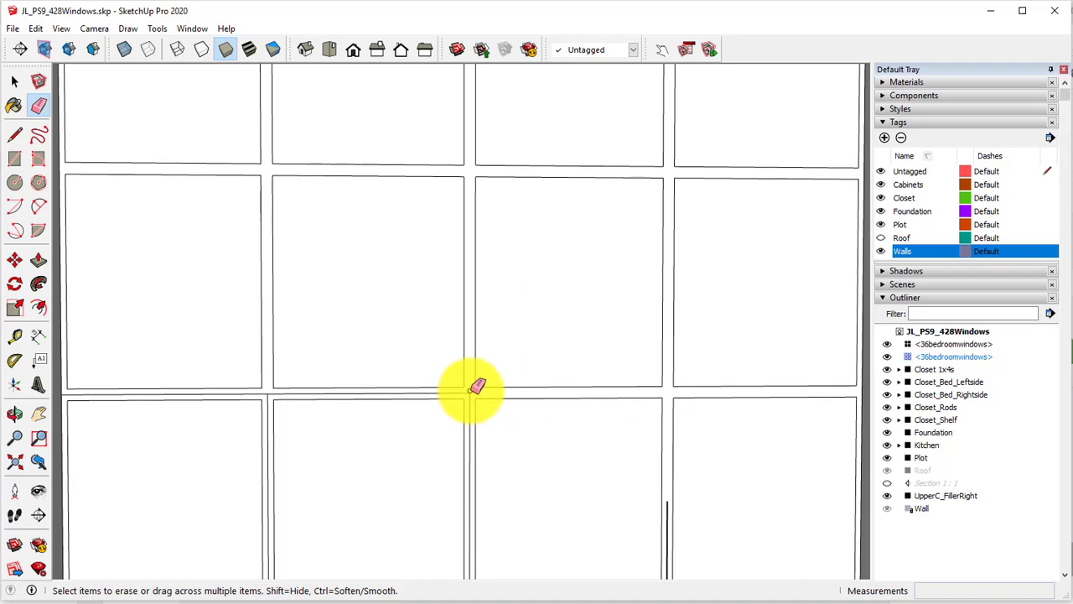
left_click_drag(475, 389, 487, 428)
scroll(478, 424, "up", 3)
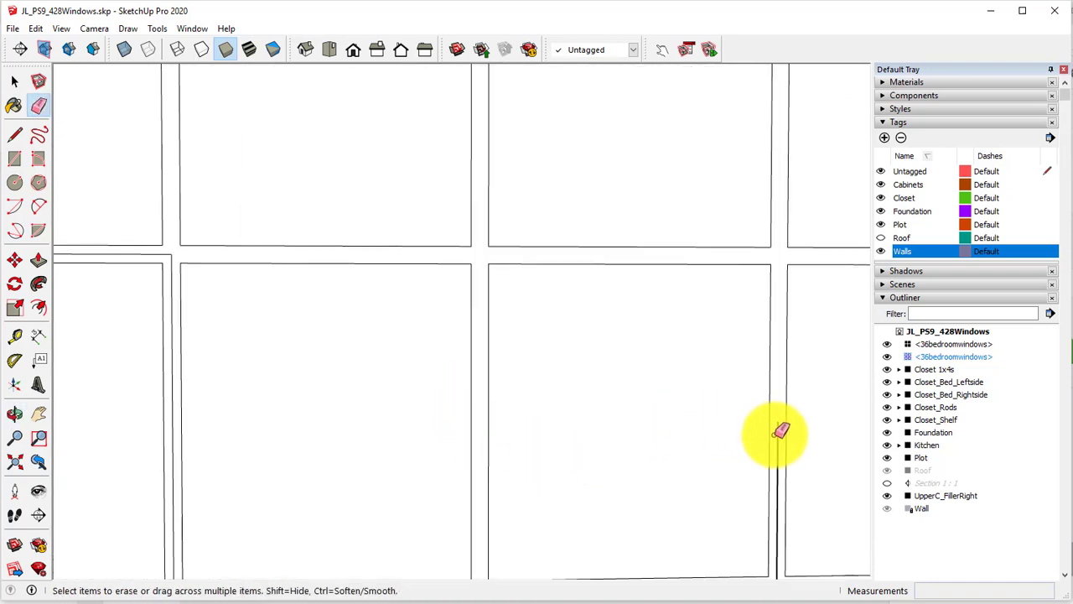
left_click(776, 435)
left_click_drag(177, 259, 175, 266)
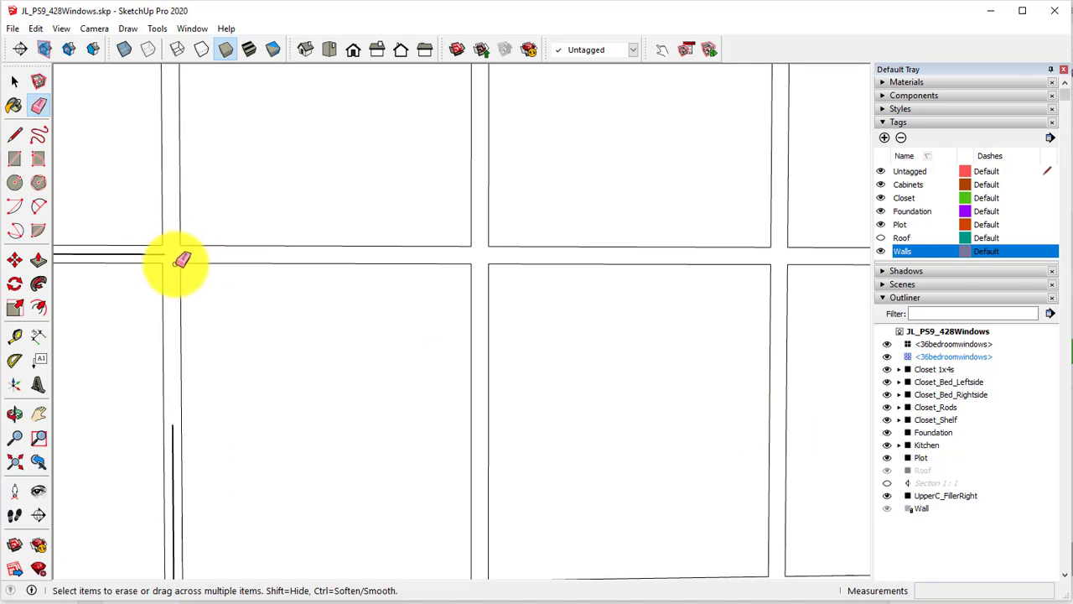
left_click(166, 254)
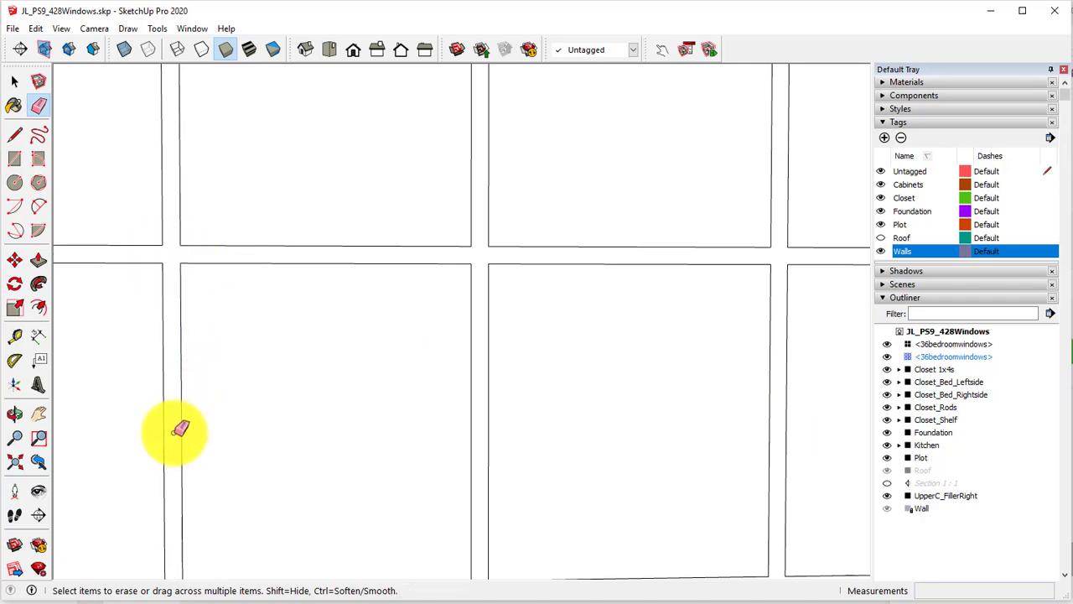
- Push/Pull the continuous grid bar face out .25" from the window pane
scroll(184, 419, "down", 3)
middle_click_drag(290, 342, 424, 592, "shift")
mouse_move(446, 402)
middle_mouse_down("shift")
mouse_move(431, 338)
mouse_move(457, 241)
mouse_move(383, 161)
mouse_move(441, 220)
mouse_move(419, 251)
middle_mouse_up("shift")
scroll(383, 161, "down", 1)
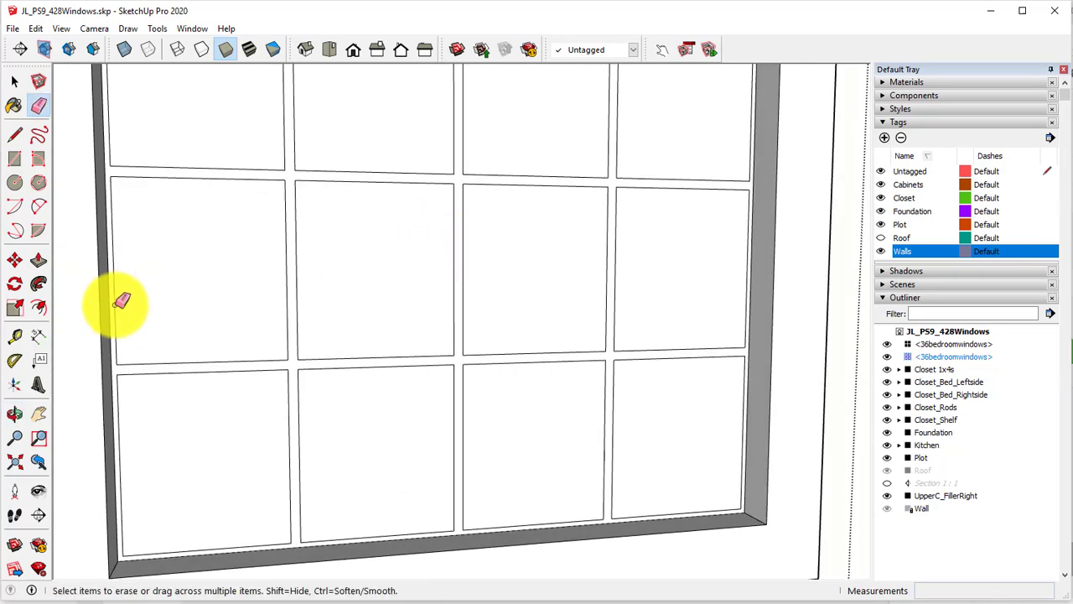
left_click(37, 263)
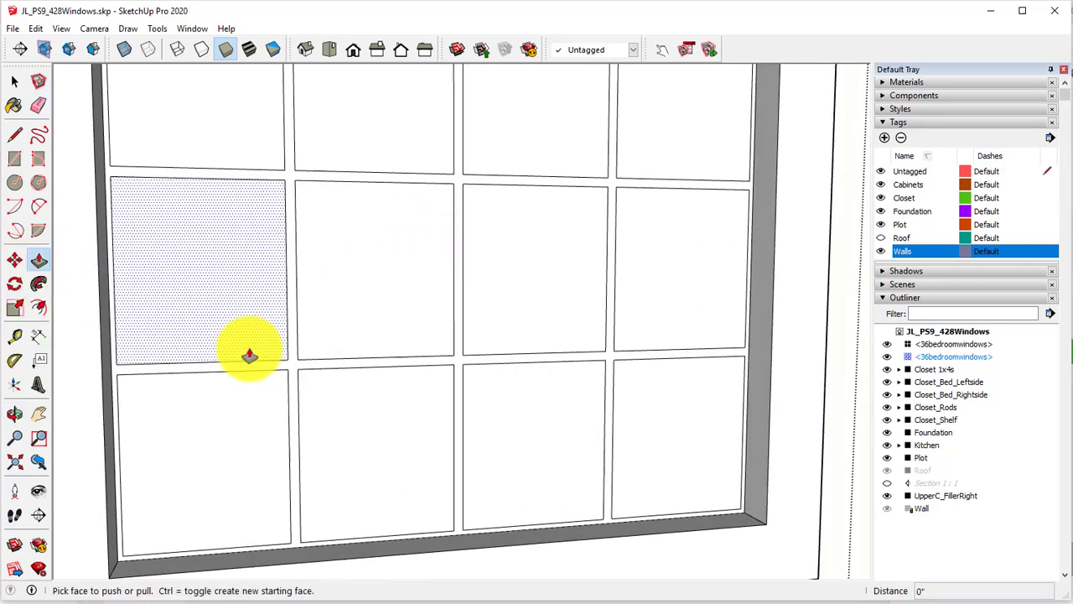
middle_click_drag(313, 353, 389, 342)
scroll(359, 402, "up", 3)
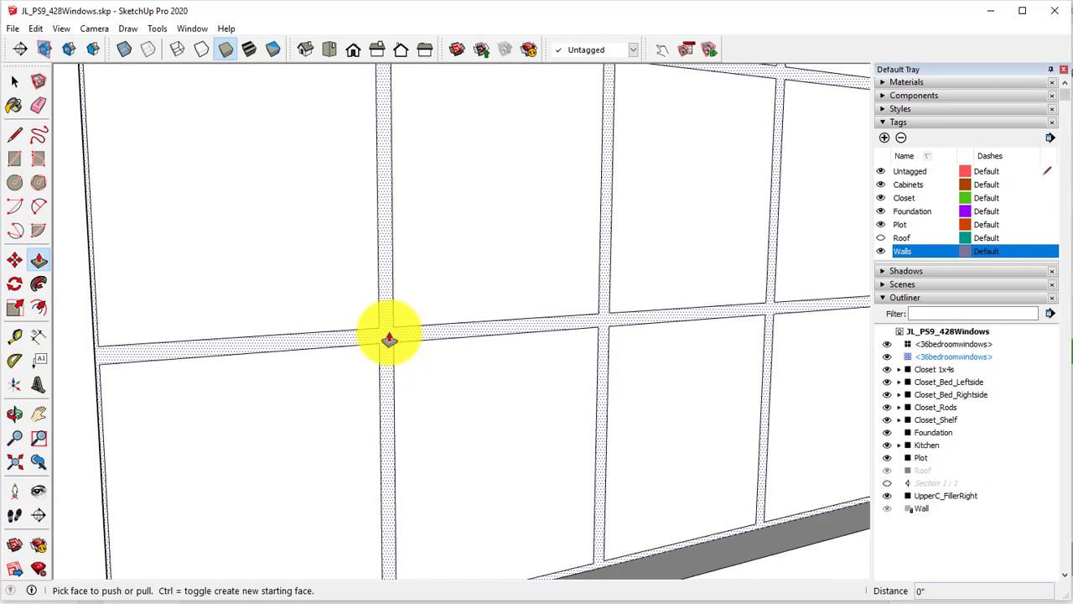
left_click(389, 339)
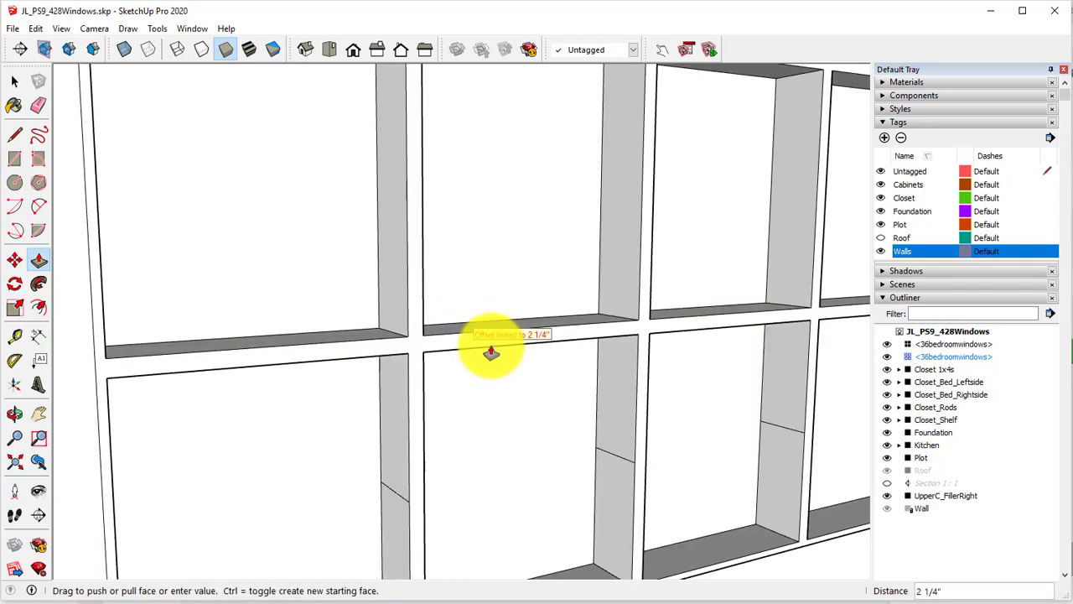
type(".25")
key("Return")
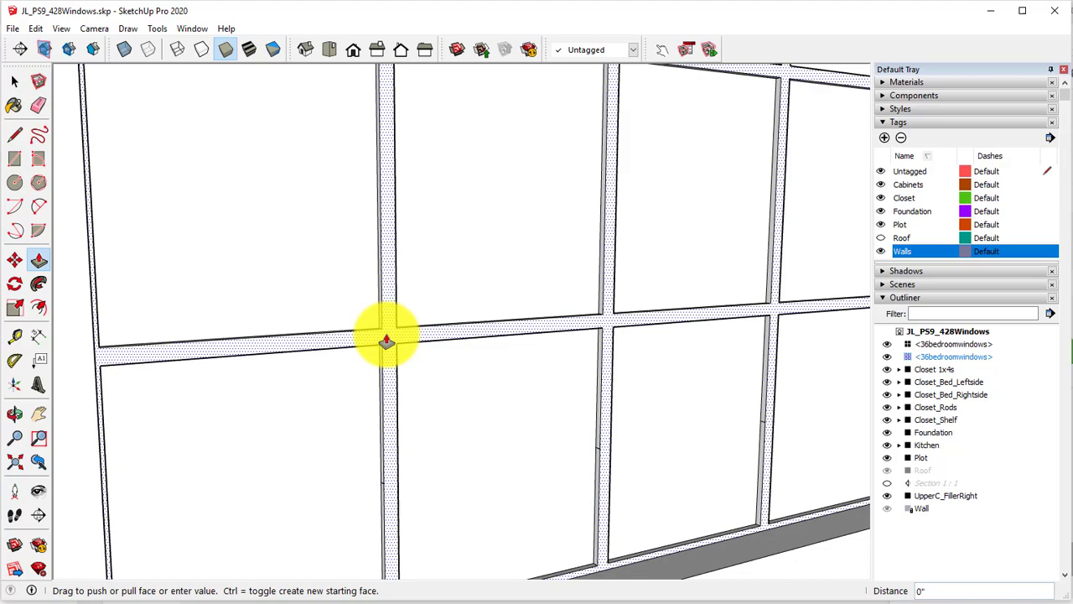
- Push/Pull the raised grid face 1" back through the pane from a new starting face, so the bars project on the opposite side
left_click(386, 339)
scroll(339, 326, "down", 3)
middle_click_drag(344, 329, 685, 389)
scroll(386, 349, "up", 3)
middle_click_drag(386, 349, 574, 356, "shift")
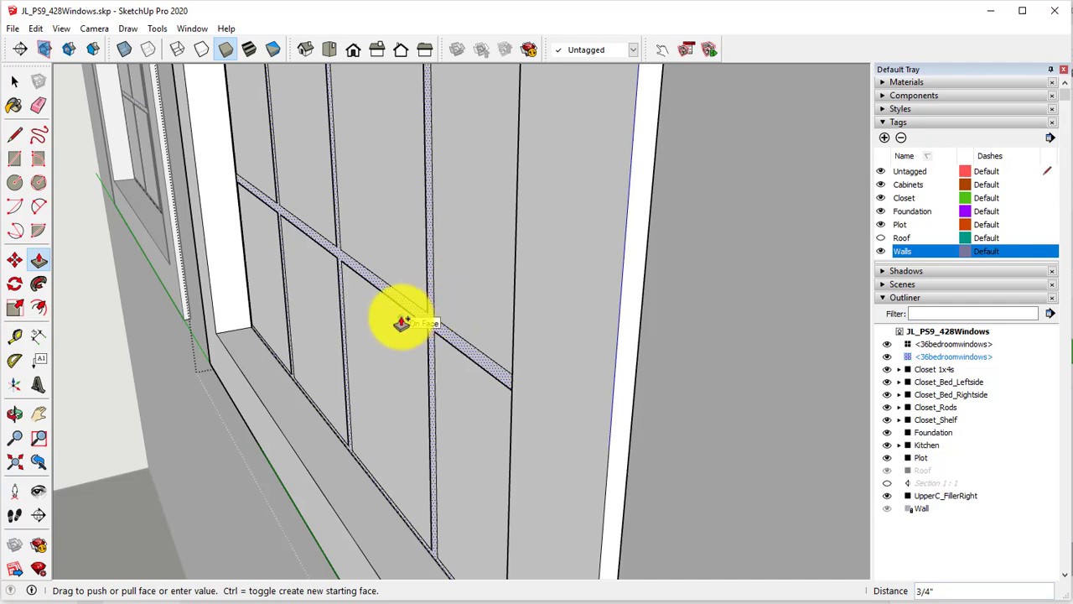
middle_click_drag(331, 352, 275, 341)
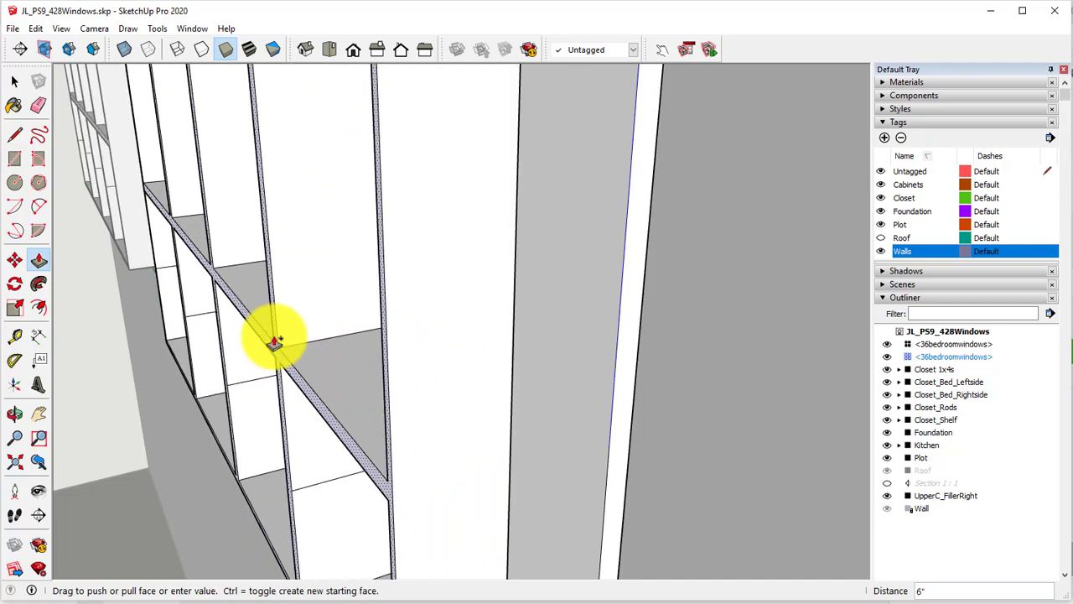
type("\"")
key("Return")
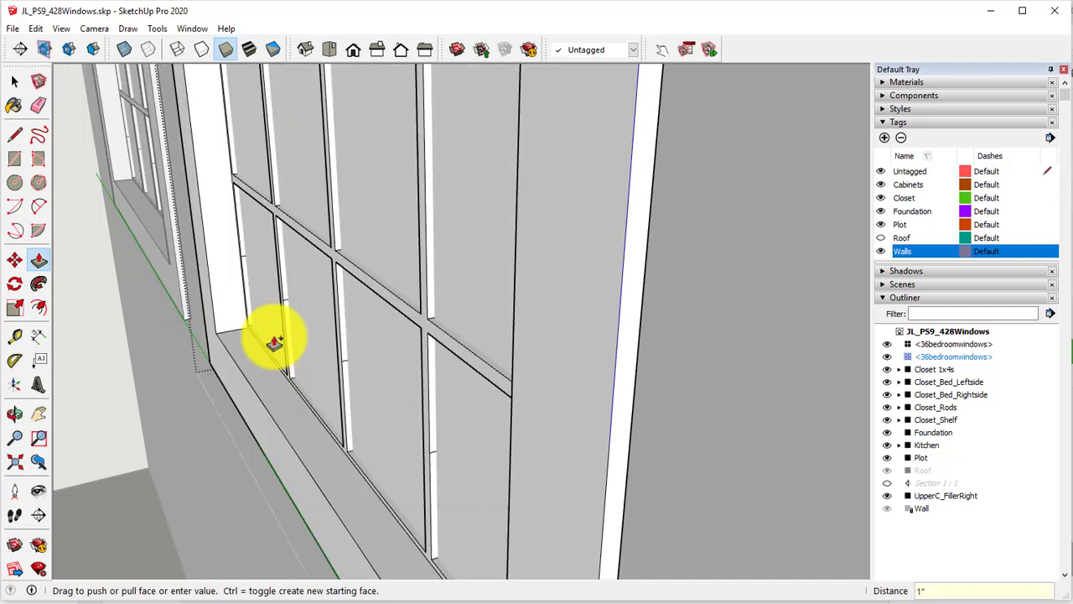
- Erase the stray short lines crossing one side of the vertical grid bars in the bottom row of cells
left_click(38, 104)
scroll(299, 323, "up", 5)
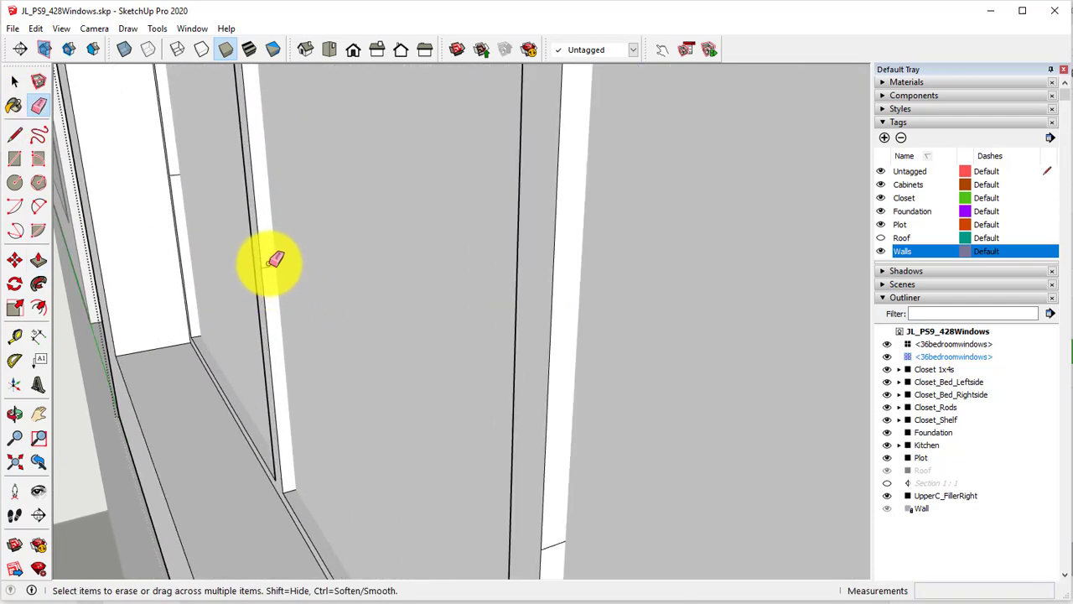
scroll(168, 179, "up", 3)
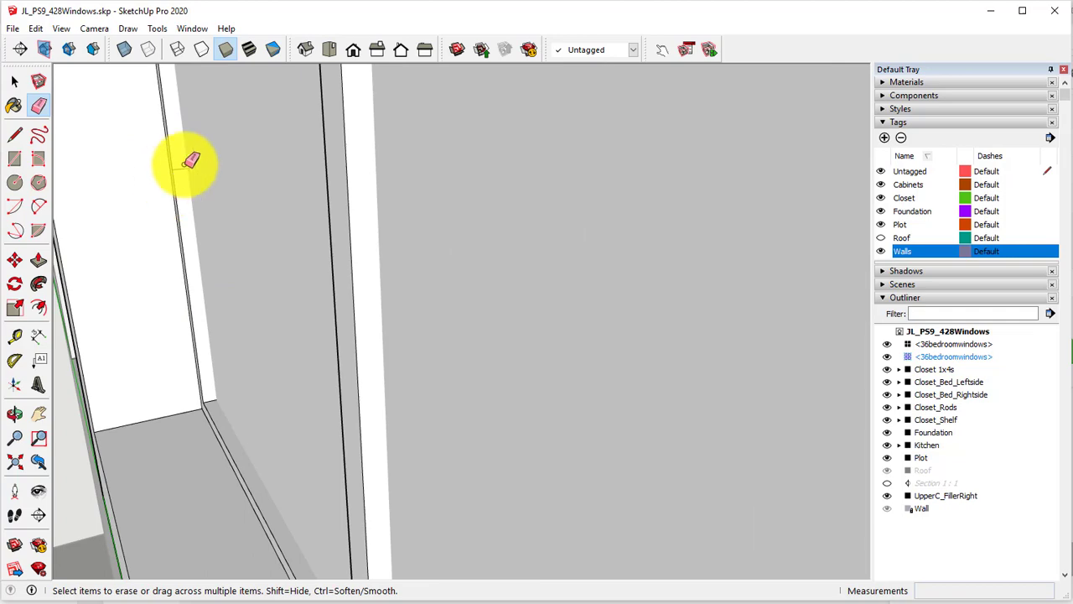
scroll(319, 216, "down", 5)
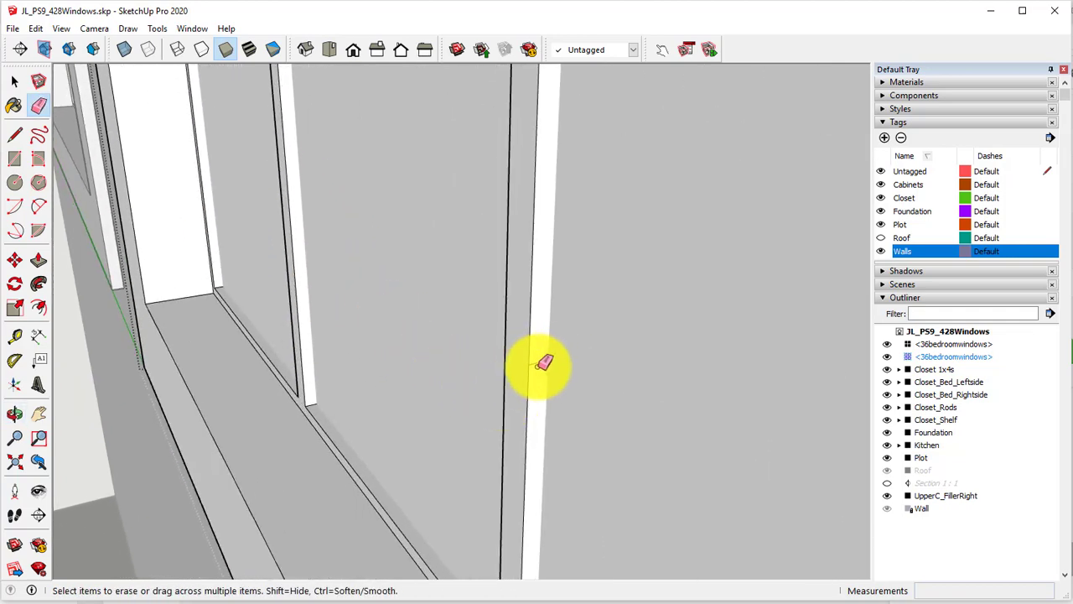
scroll(537, 359, "down", 3)
scroll(610, 342, "up", 3)
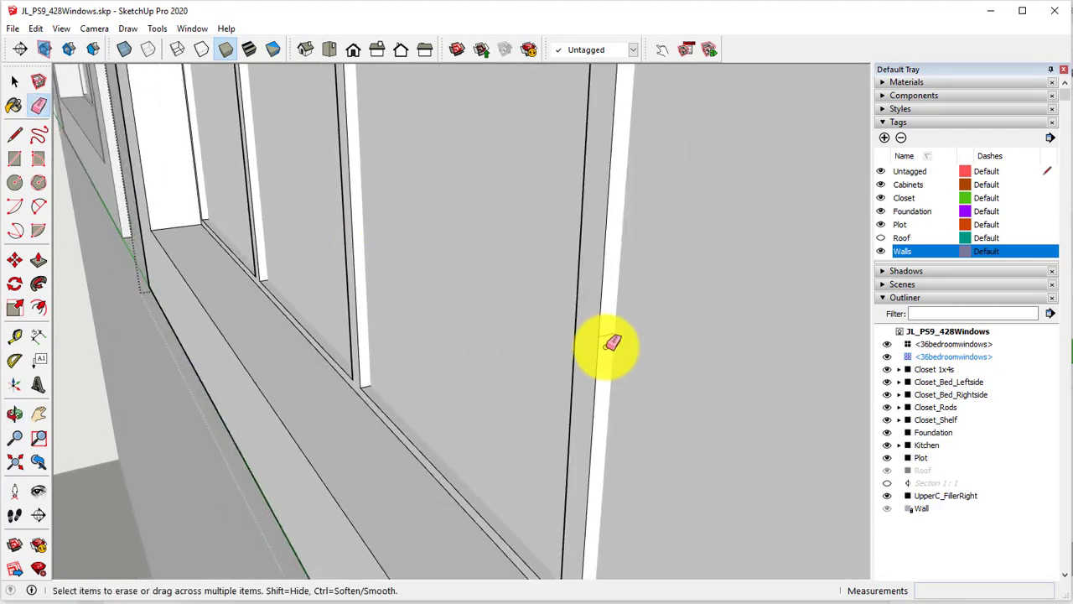
scroll(491, 227, "down", 5)
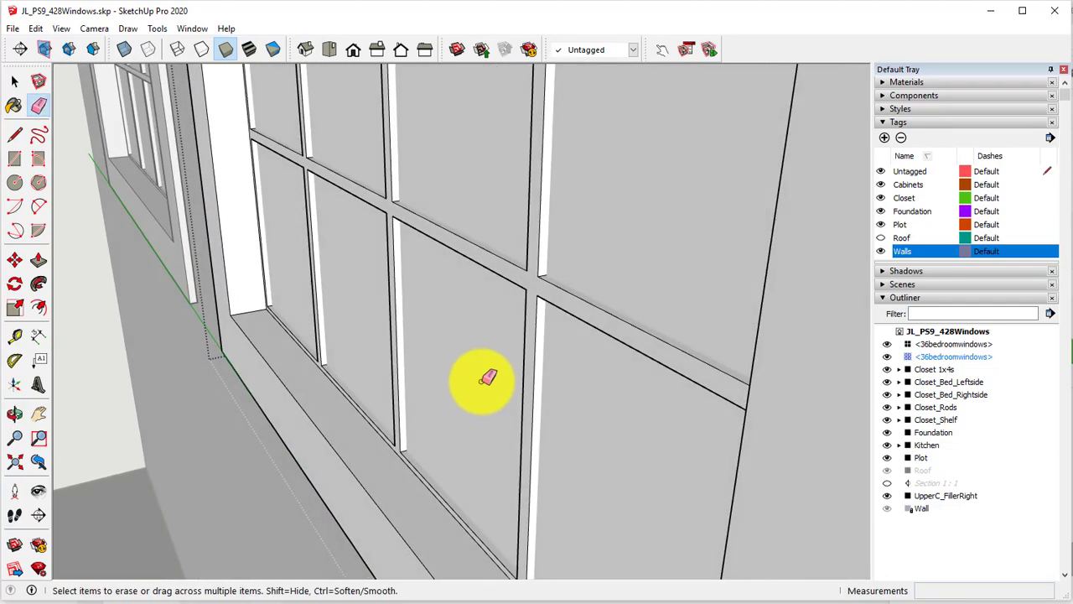
- Erase the remaining stray lines on the opposite sides of the bottom row's vertical grid bars and on the adjoining frame edge
mouse_move(478, 378)
middle_mouse_down()
mouse_move(771, 472)
mouse_move(379, 403)
mouse_move(243, 415)
middle_mouse_up()
mouse_move(243, 415)
middle_mouse_down()
mouse_move(305, 391)
mouse_move(567, 410)
mouse_move(575, 393)
middle_mouse_up()
scroll(653, 356, "up", 3)
scroll(679, 331, "up", 3)
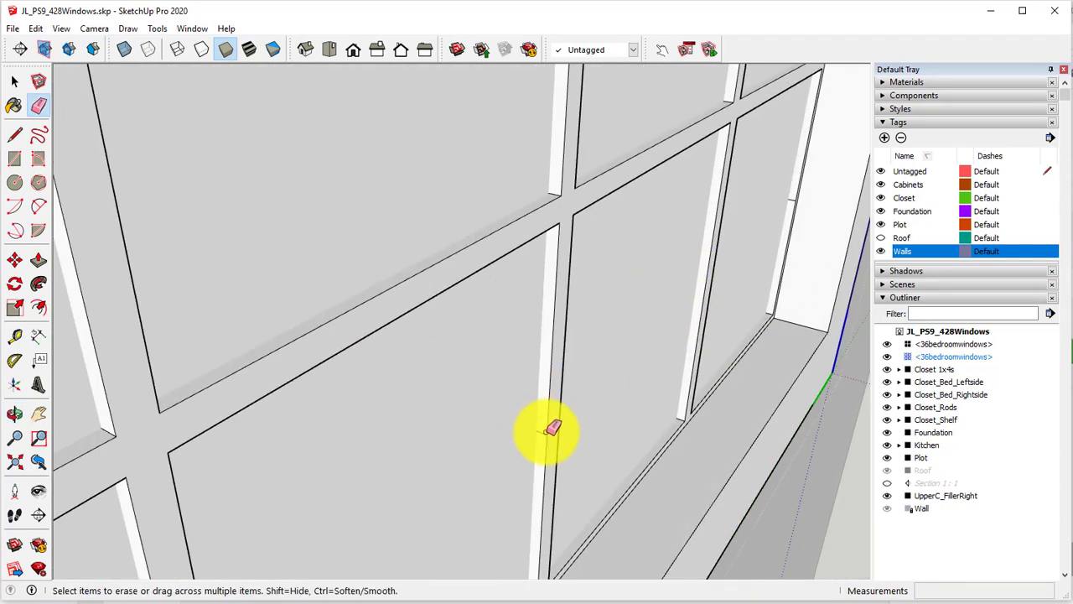
scroll(793, 209, "up", 3)
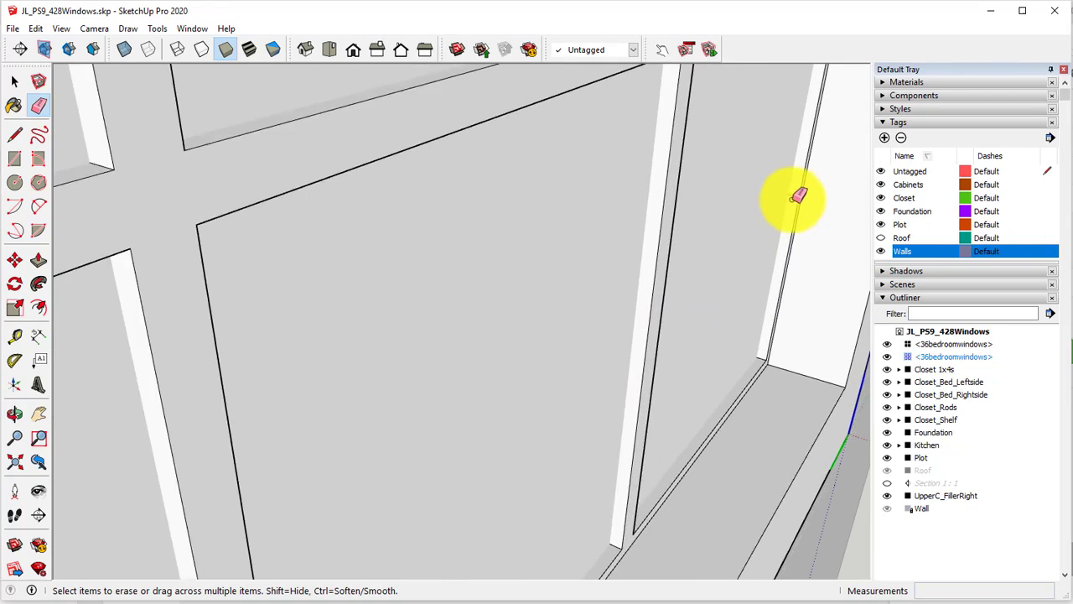
left_click(795, 198)
scroll(712, 312, "down", 4)
middle_click_drag(608, 350, 709, 177)
scroll(538, 304, "down", 2)
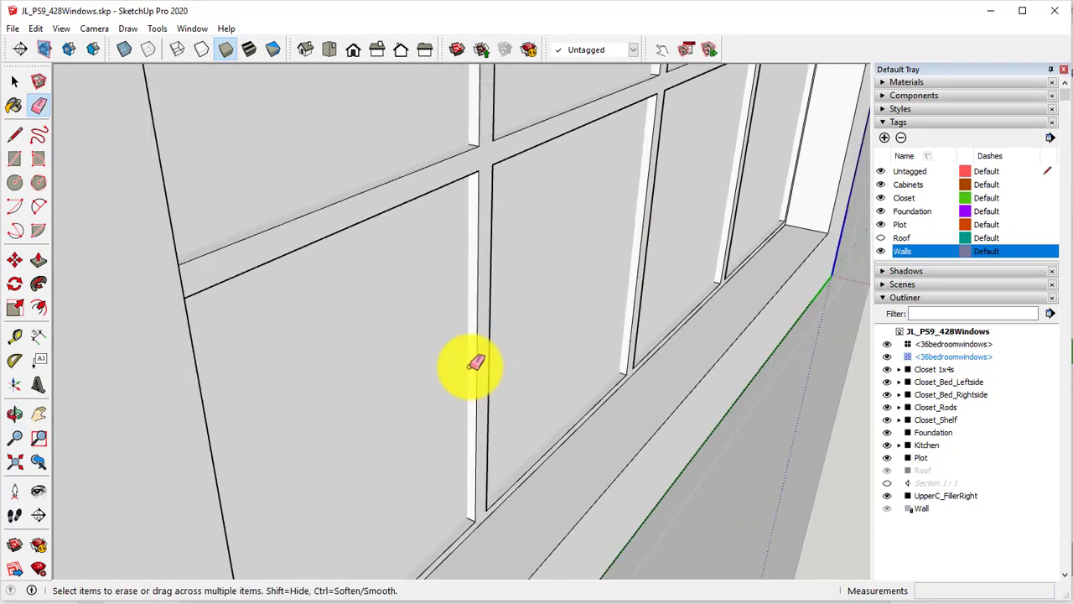
scroll(466, 364, "up", 2)
scroll(463, 357, "up", 2)
scroll(612, 252, "down", 5)
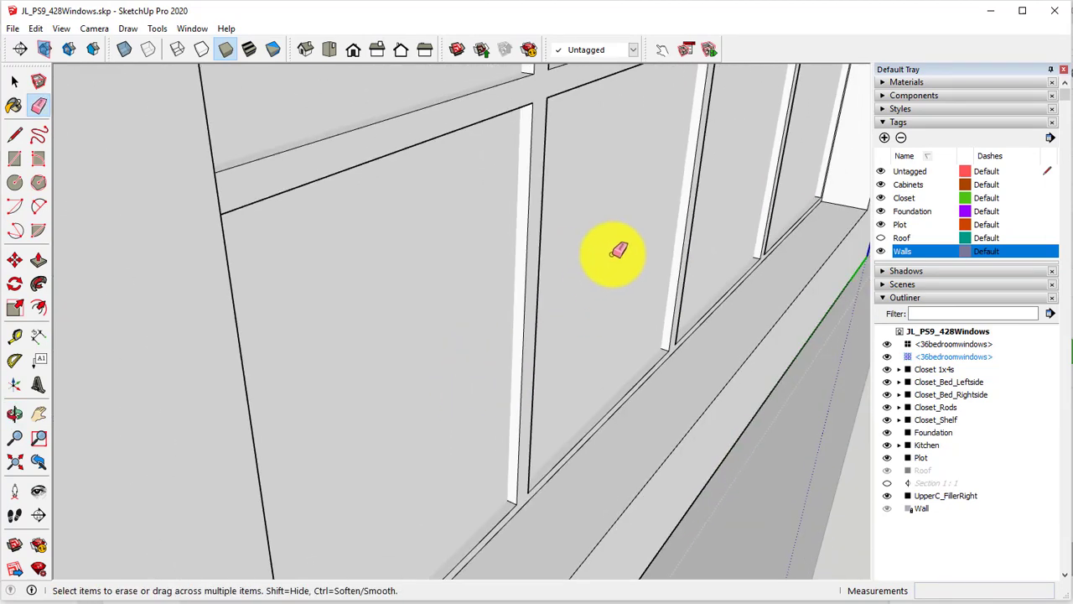
middle_click_drag(570, 425, 505, 313)
scroll(480, 268, "up", 2)
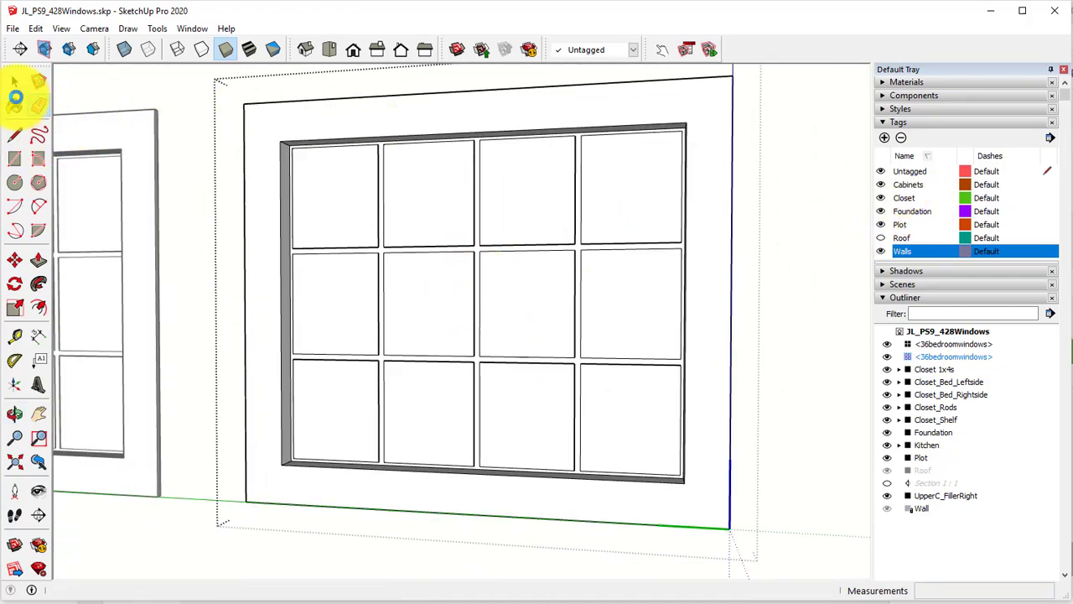
- Paint the glass on the window's interior side with Translucent Glass Gray from the Glass and Mirrors collection
left_click(15, 100)
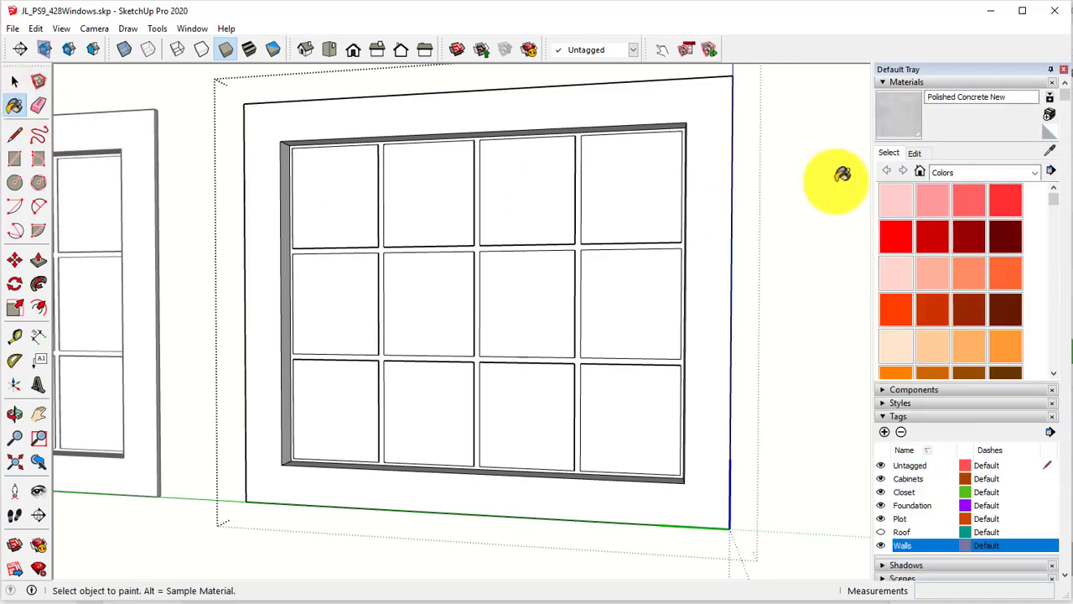
left_click(1014, 182)
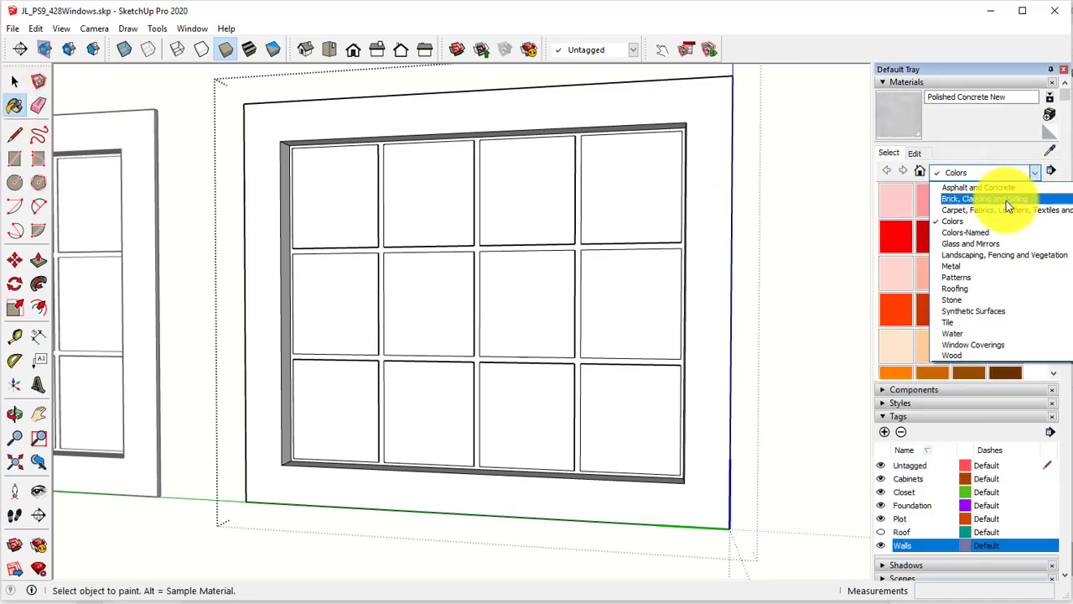
left_click(973, 243)
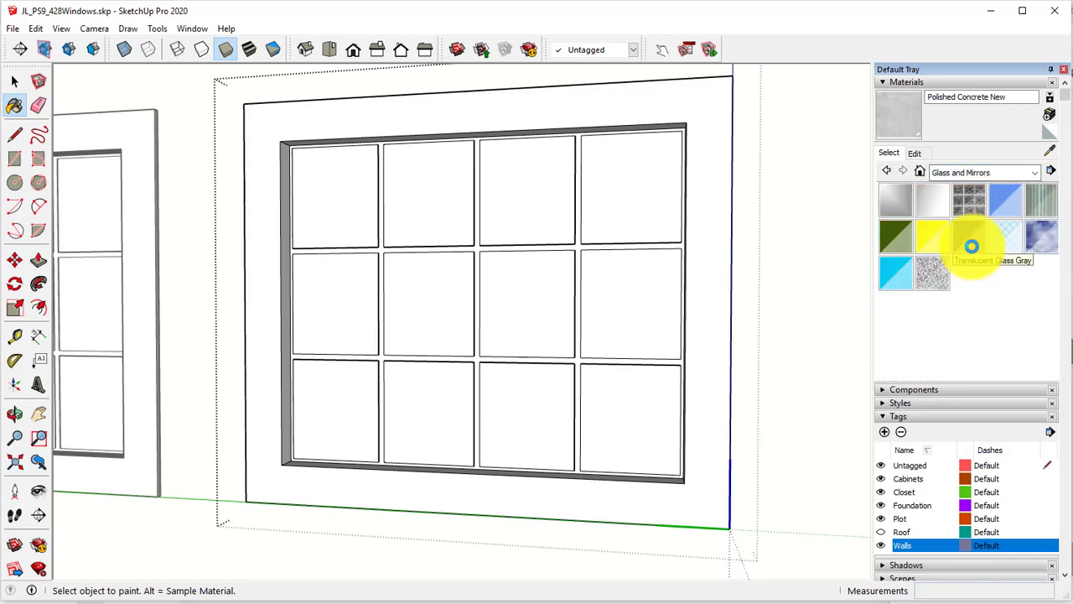
left_click(969, 231)
left_click(656, 295)
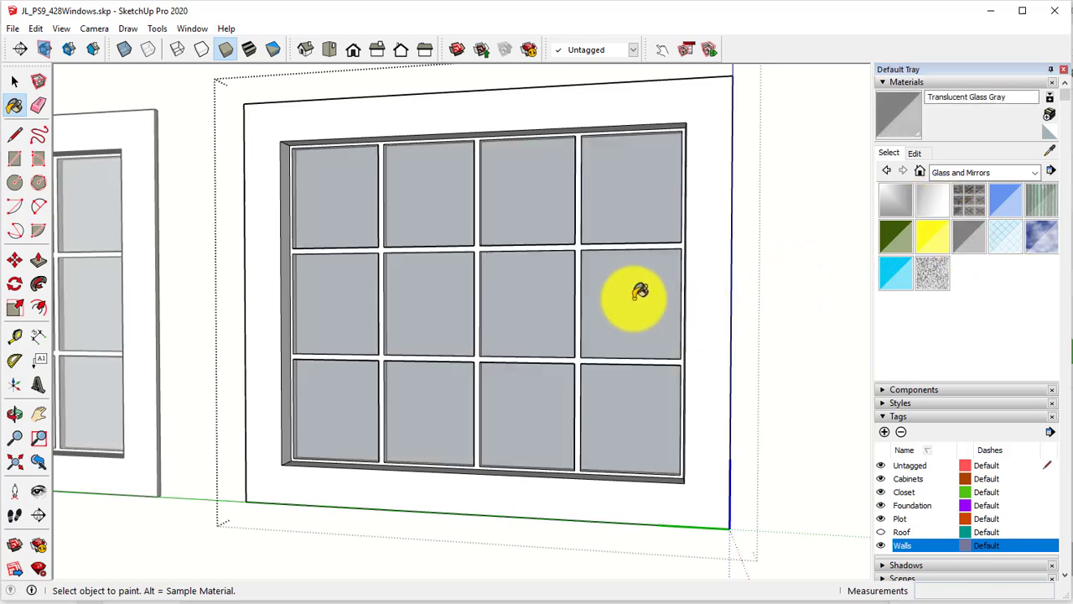
- Paint all twelve pane cells on the window's exterior side with Translucent Glass Gray
mouse_move(632, 290)
middle_mouse_down()
mouse_move(575, 383)
mouse_move(58, 371)
mouse_move(119, 370)
middle_mouse_up()
scroll(210, 246, "up", 3)
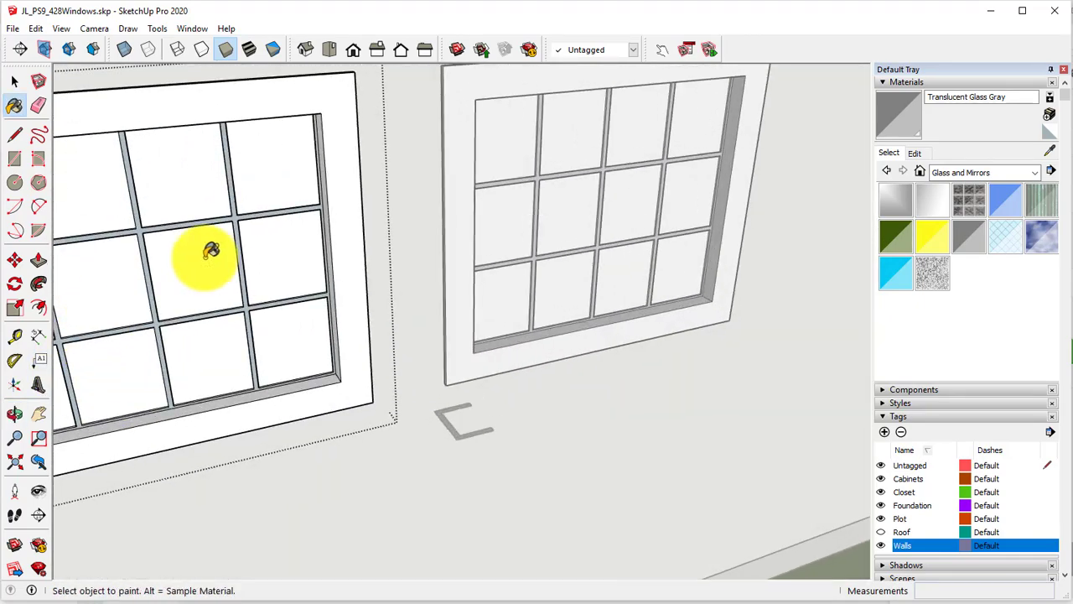
mouse_move(211, 246)
middle_mouse_down()
mouse_move(383, 292)
mouse_move(347, 311)
mouse_move(491, 294)
mouse_move(347, 311)
mouse_move(179, 287)
mouse_move(486, 288)
mouse_move(436, 252)
middle_mouse_up()
scroll(392, 285, "up", 4)
left_click(385, 283)
left_click(307, 310)
left_click(319, 196)
left_click(490, 206)
left_click(536, 211)
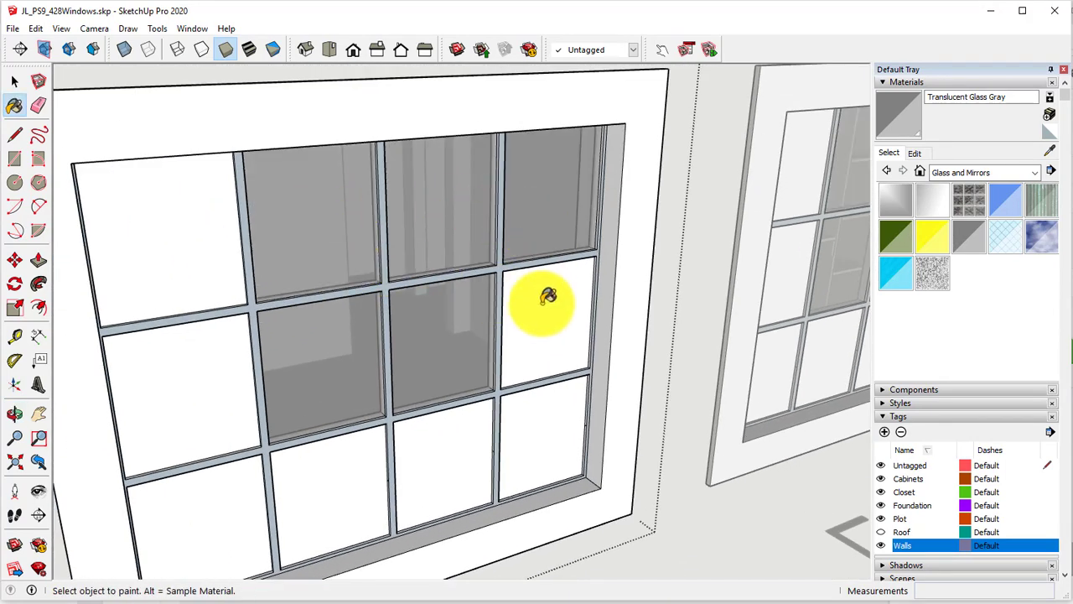
left_click(546, 301)
left_click(520, 429)
left_click(424, 444)
left_click(312, 476)
left_click(255, 488)
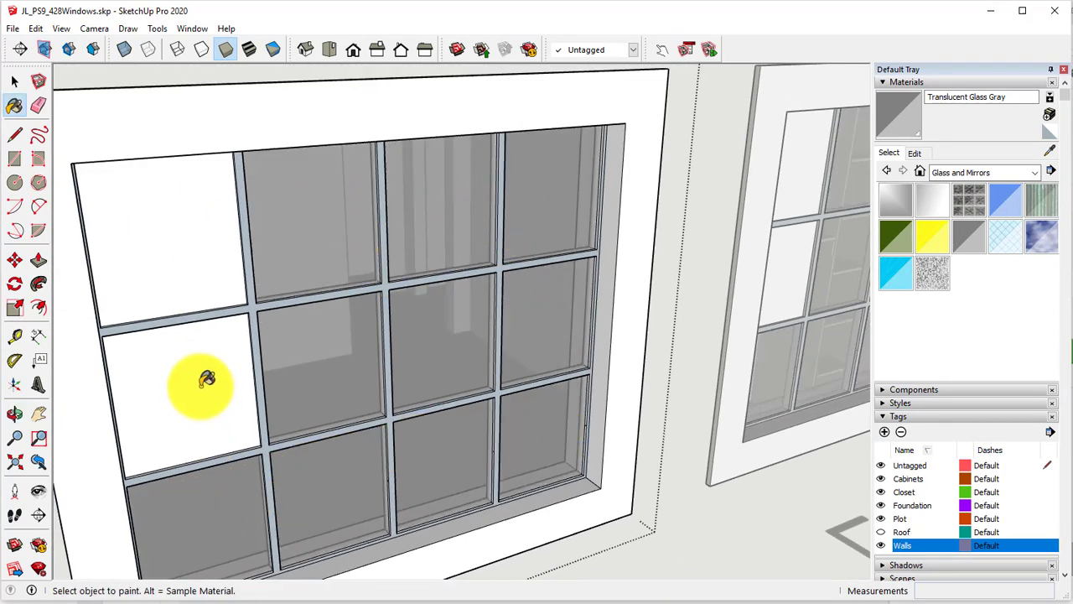
left_click(210, 377)
left_click(175, 293)
mouse_move(175, 293)
middle_mouse_down()
mouse_move(324, 335)
mouse_move(321, 305)
middle_mouse_up()
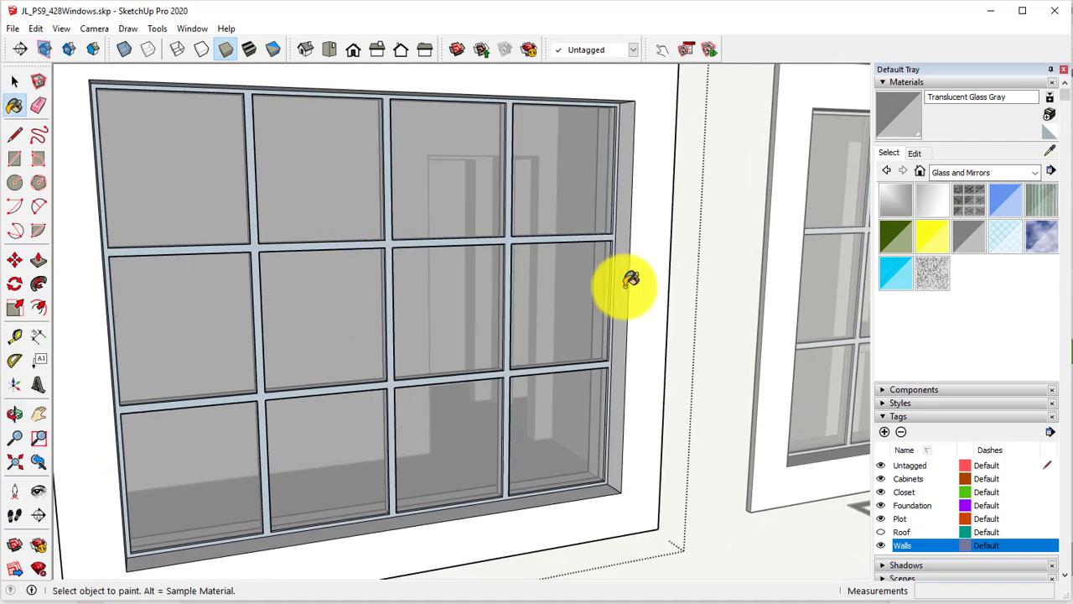
- Reverse the face of the grid bars on the exterior side so its front side faces outward
left_click(17, 84)
scroll(311, 136, "up", 5)
right_click(211, 184)
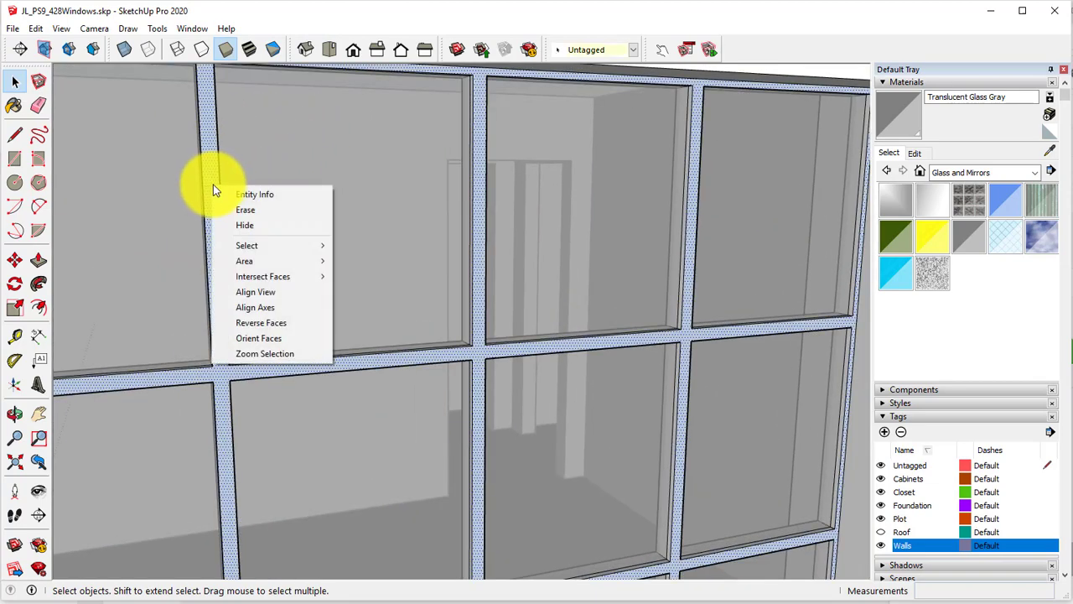
left_click(252, 322)
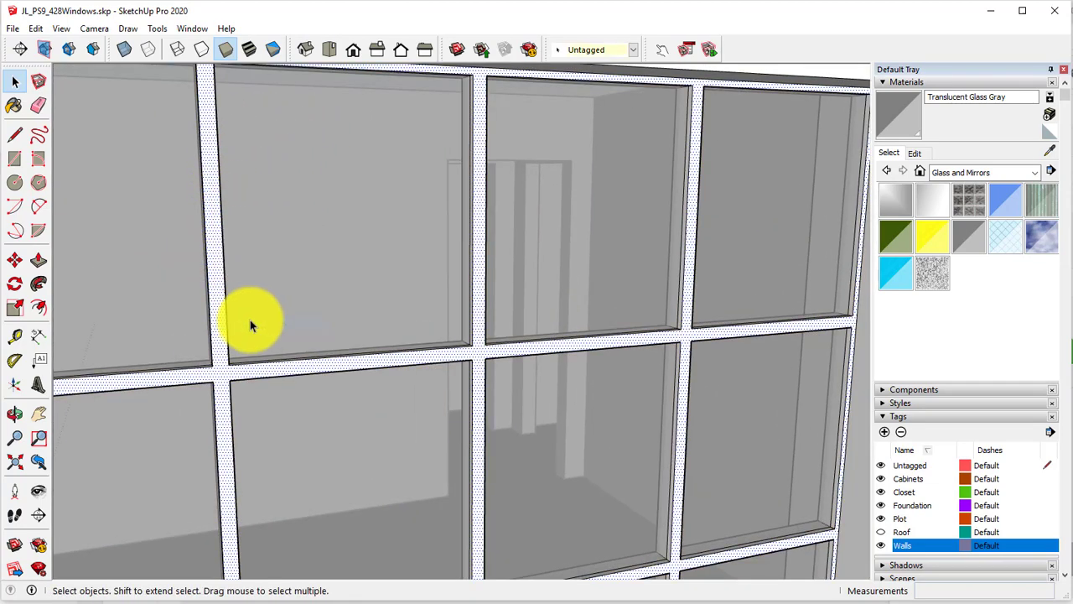
- Close the window component and bring both bedroom windows into view from outside the house
middle_click_drag(250, 325, 670, 385)
scroll(558, 330, "up", 3)
scroll(544, 277, "down", 5)
scroll(704, 426, "down", 3)
middle_click_drag(739, 466, 747, 450)
right_click(747, 451)
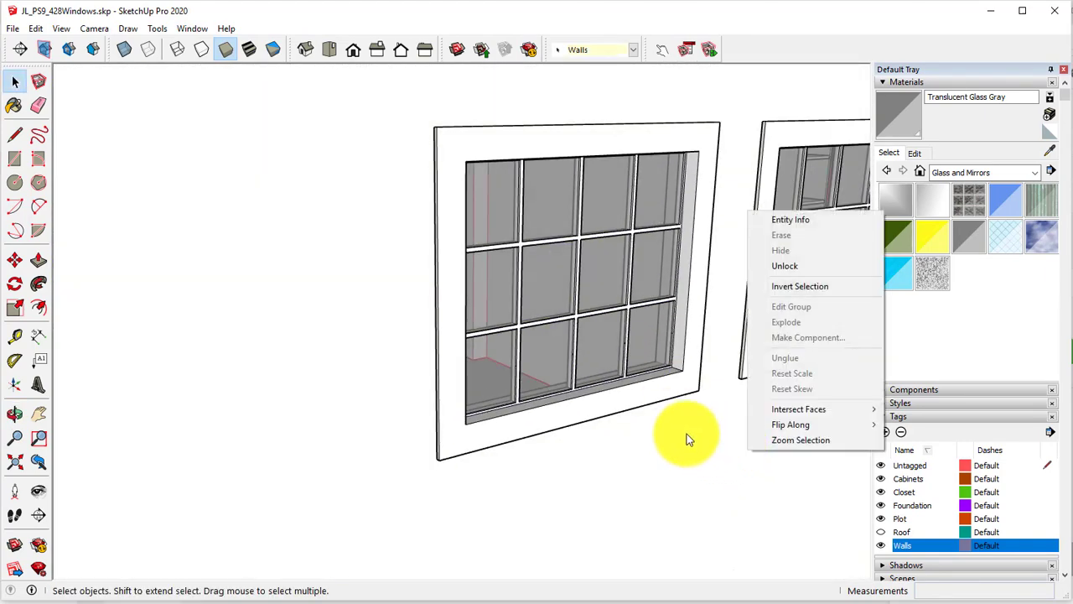
mouse_move(618, 498)
middle_mouse_down()
mouse_move(508, 470)
mouse_move(606, 531)
mouse_move(517, 452)
mouse_move(717, 464)
mouse_move(456, 455)
mouse_move(846, 505)
mouse_move(886, 577)
mouse_move(715, 439)
mouse_move(192, 407)
mouse_move(324, 460)
mouse_move(364, 395)
mouse_move(342, 375)
middle_mouse_up()
scroll(527, 467, "down", 3)
scroll(381, 384, "up", 2)
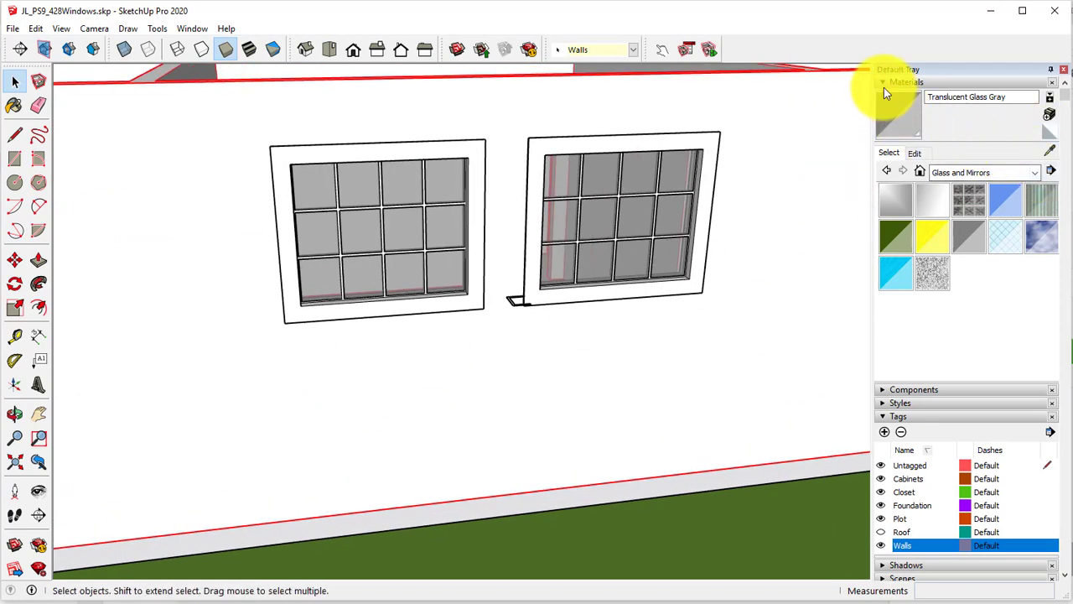
- Collapse the Materials and Outliner sections and add a new tag named Windows
left_click(883, 83)
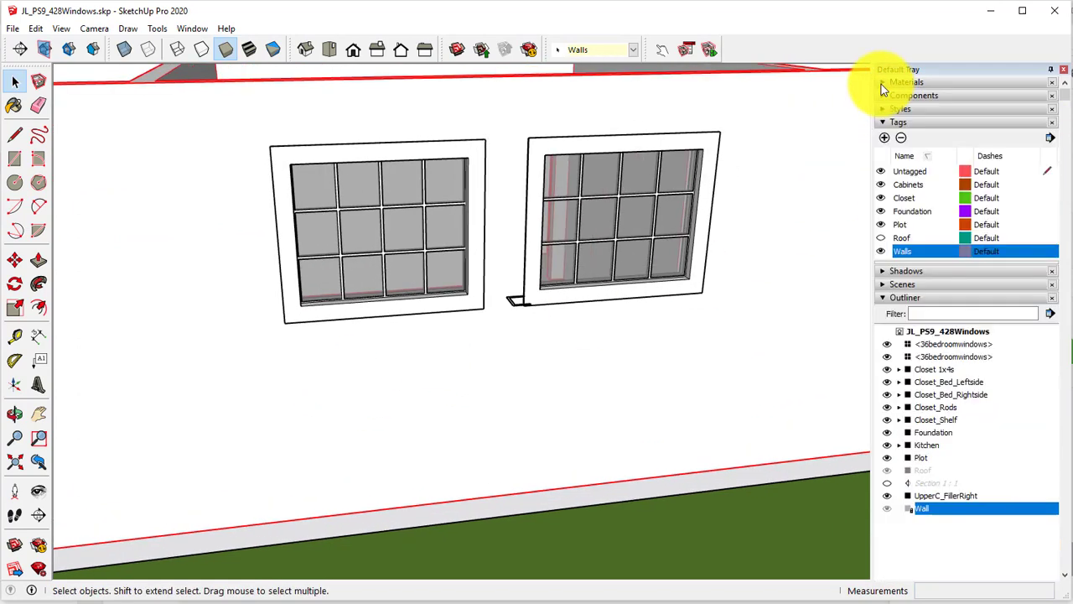
left_click(880, 299)
middle_click_drag(752, 328, 773, 378)
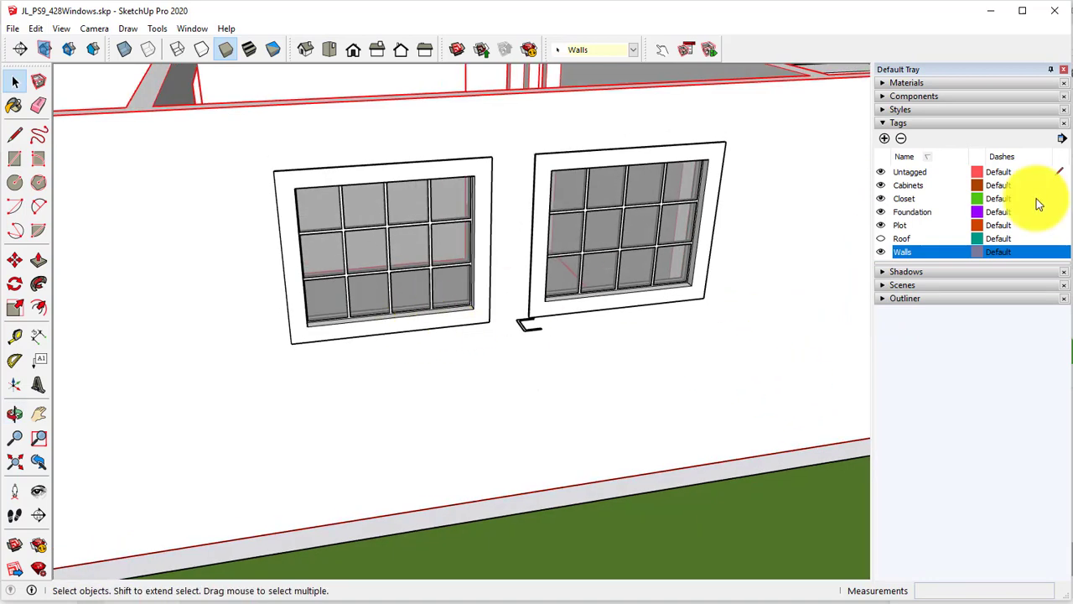
left_click(884, 139)
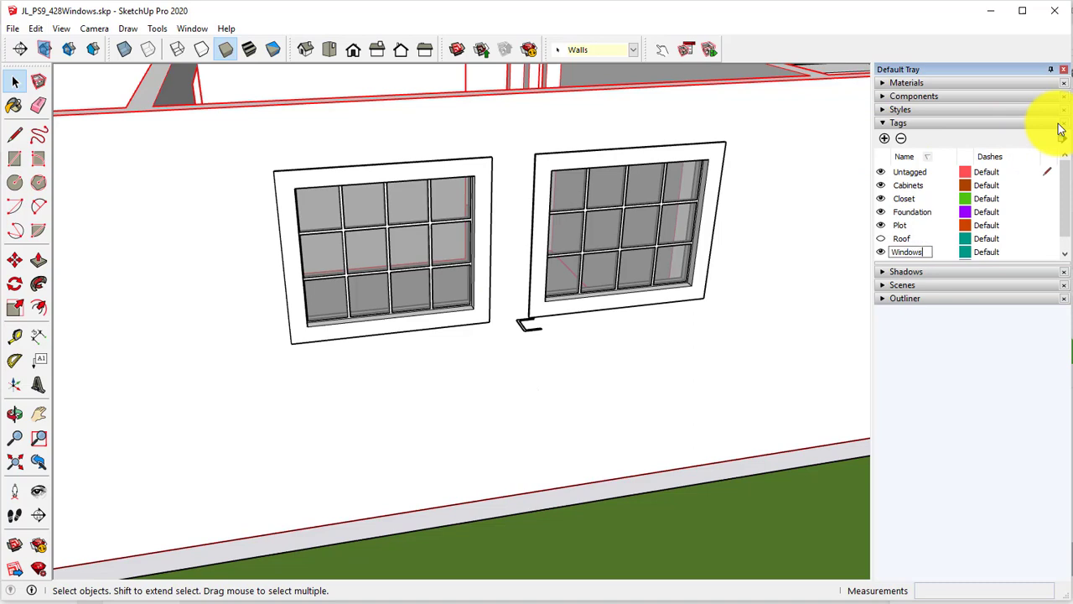
- Show Entity Info in the tray and assign the bedroom window beside the C-shaped profile to the Windows tag
left_click(613, 166)
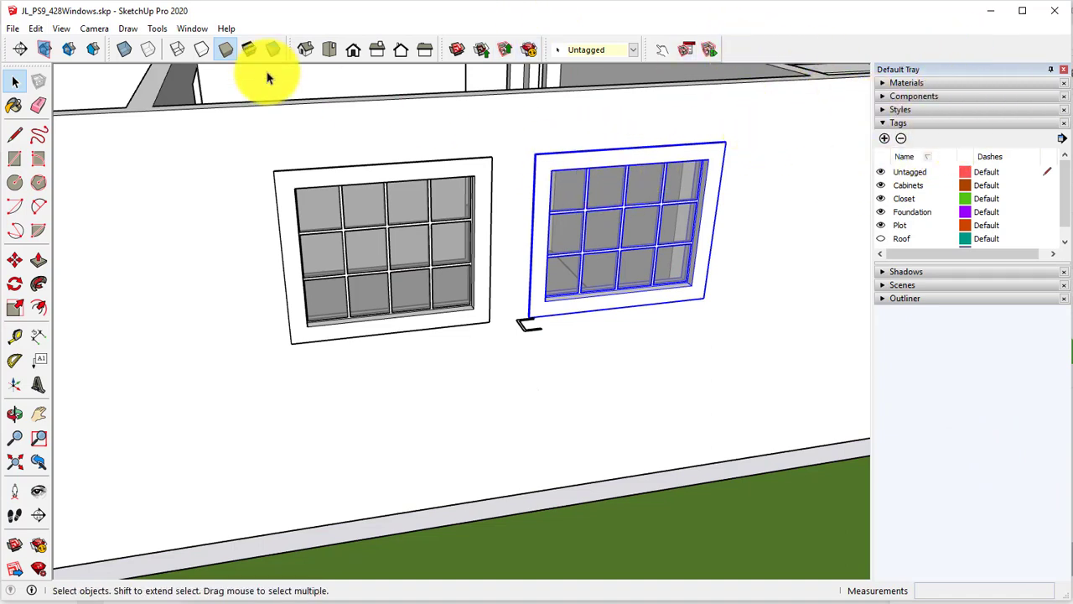
left_click(192, 29)
mouse_move(220, 44)
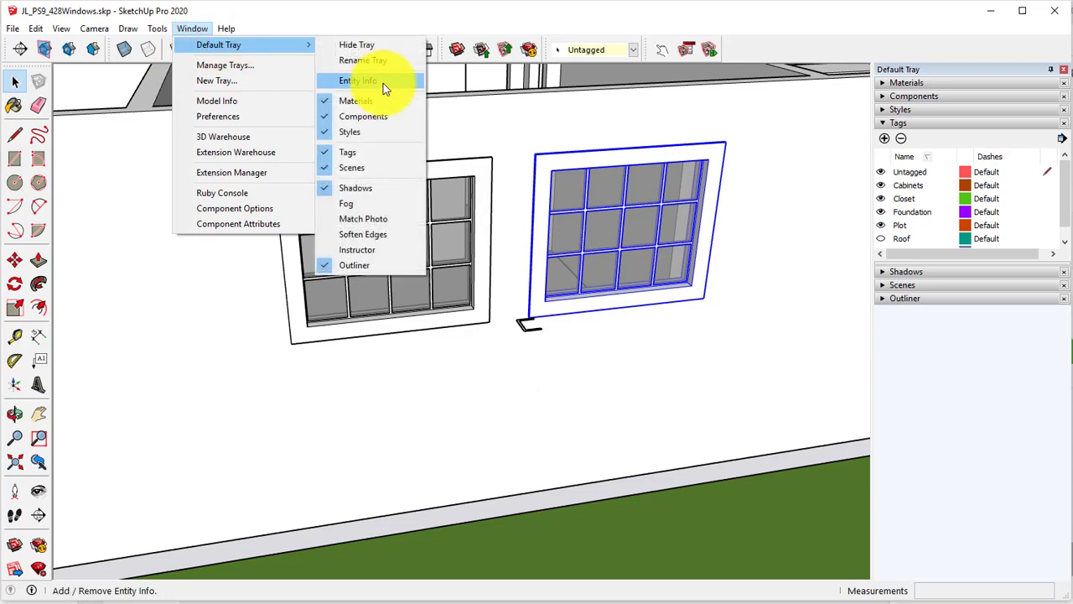
left_click(368, 80)
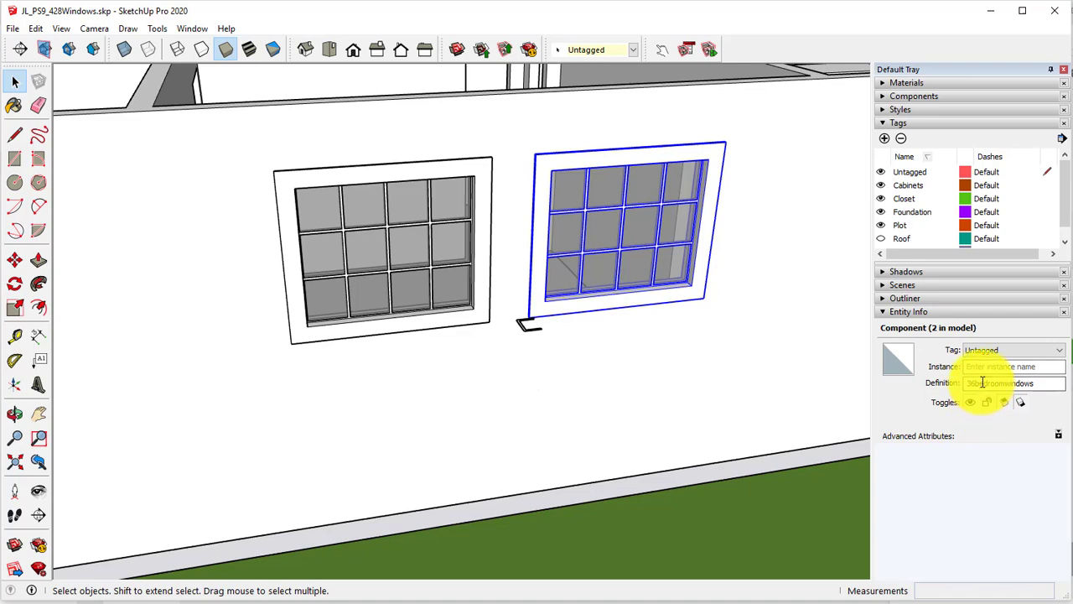
left_click(1012, 348)
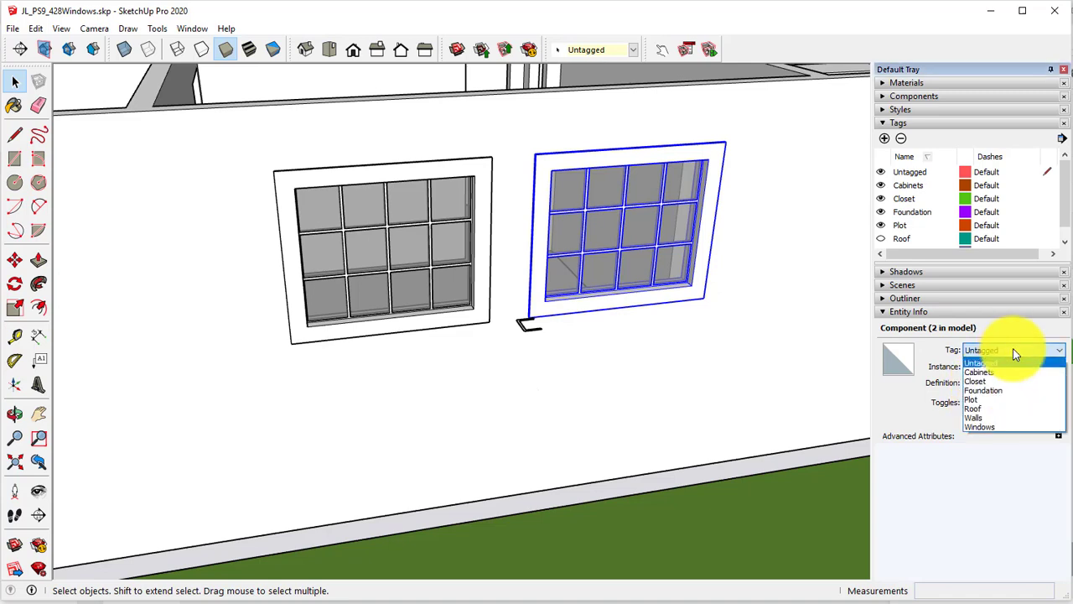
left_click(979, 426)
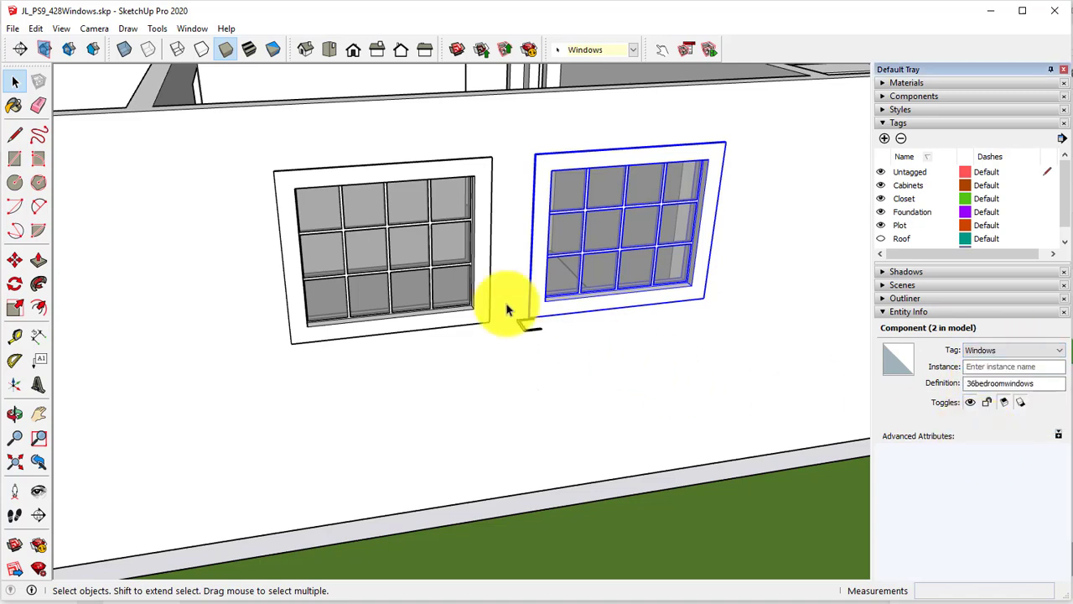
- Assign the other bedroom window to the Windows tag and move Entity Info to the start of the tray
left_click(386, 173)
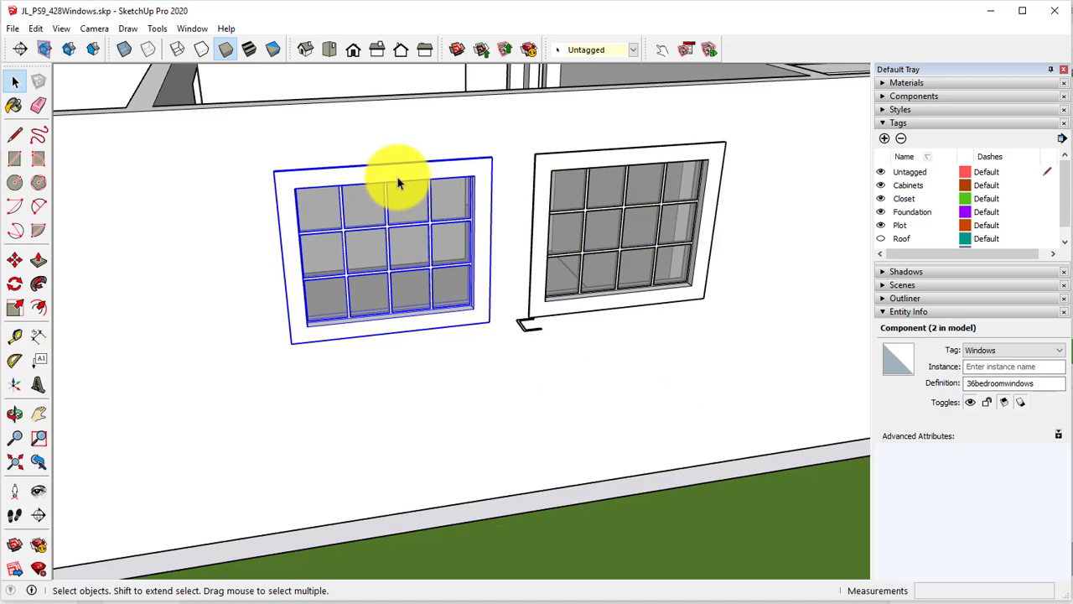
left_click(992, 352)
left_click(987, 424)
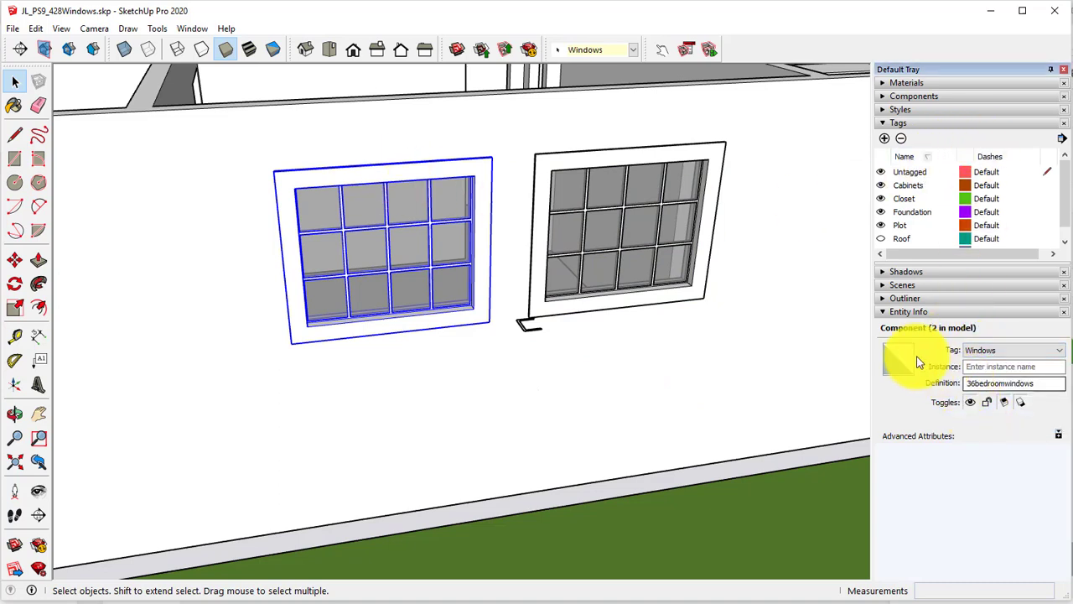
left_click_drag(882, 317, 897, 83)
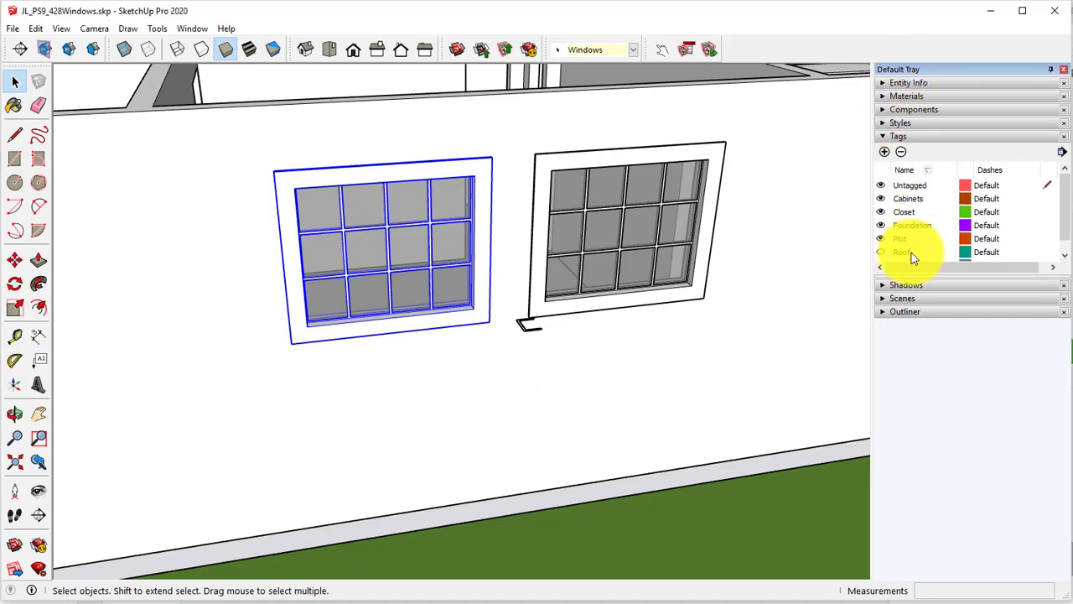
- Toggle the Windows tag's visibility off and on to check that it controls both bedroom windows
scroll(912, 253, "down", 1)
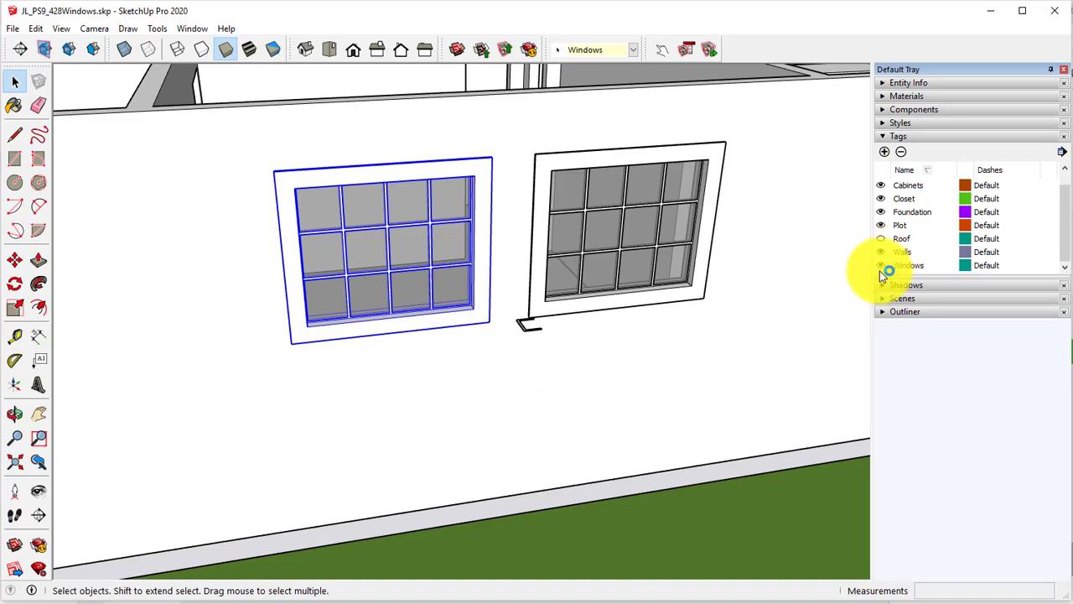
left_click(880, 266)
left_click(880, 265)
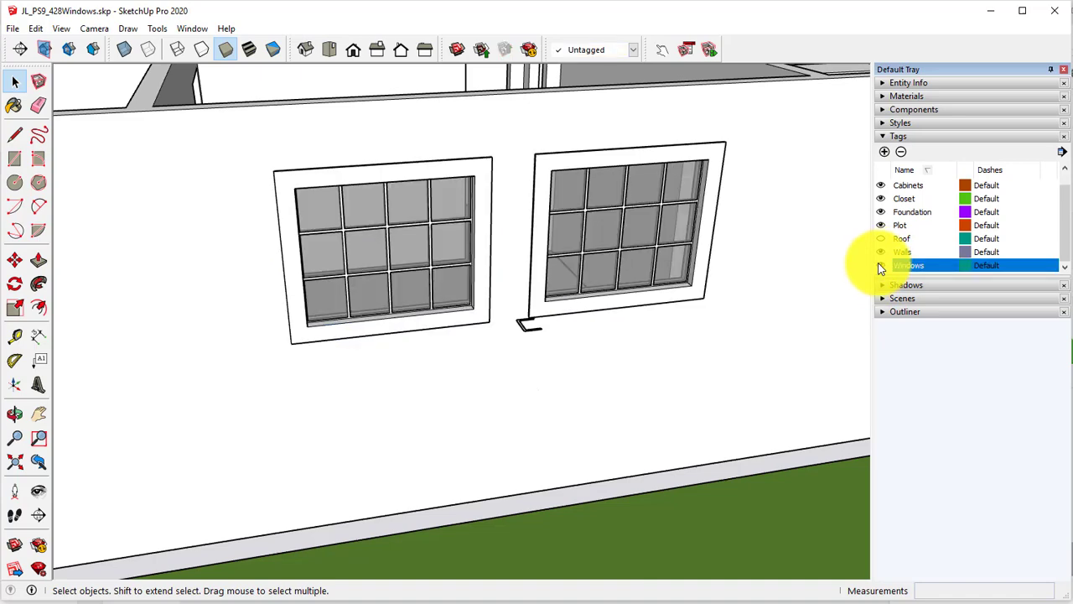
left_click(879, 267)
left_click(880, 267)
middle_click_drag(755, 307, 546, 306)
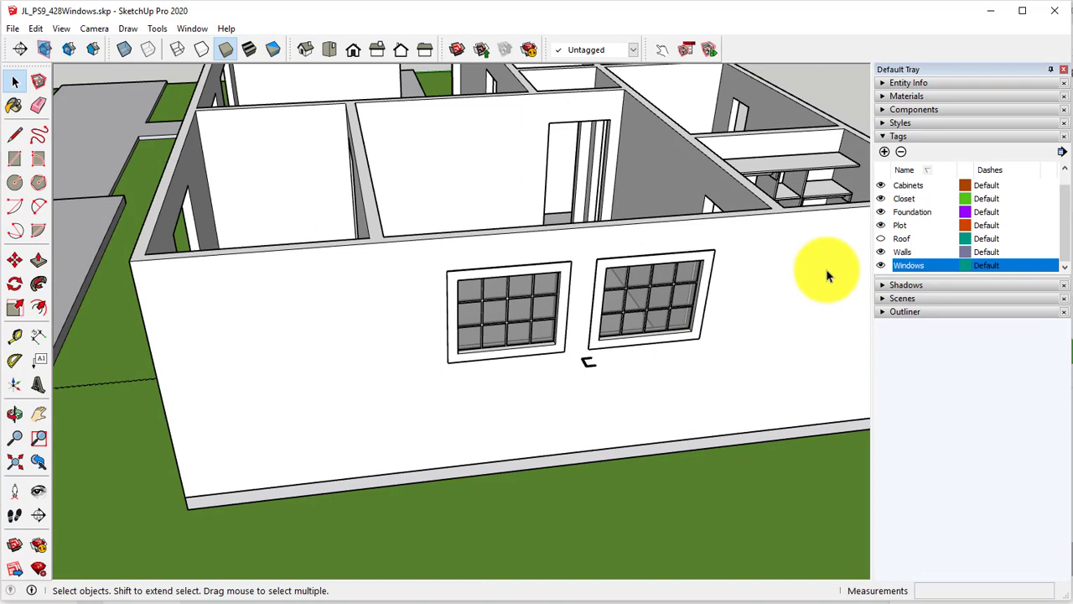